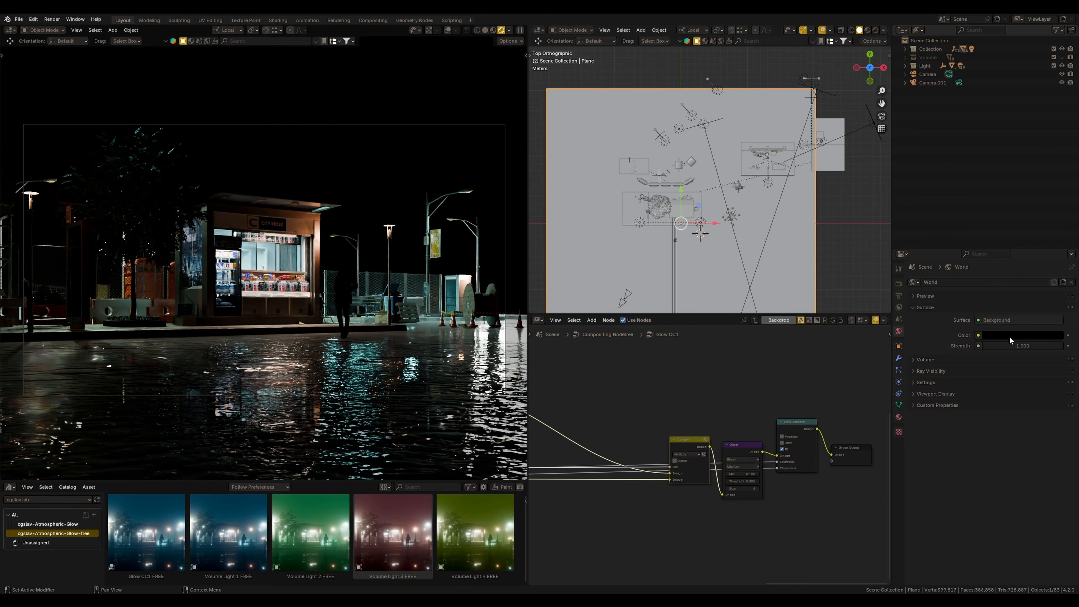
# - Show the Volume collection and turn on the viewport compositor for the camera view
pyautogui.click(1062, 57)
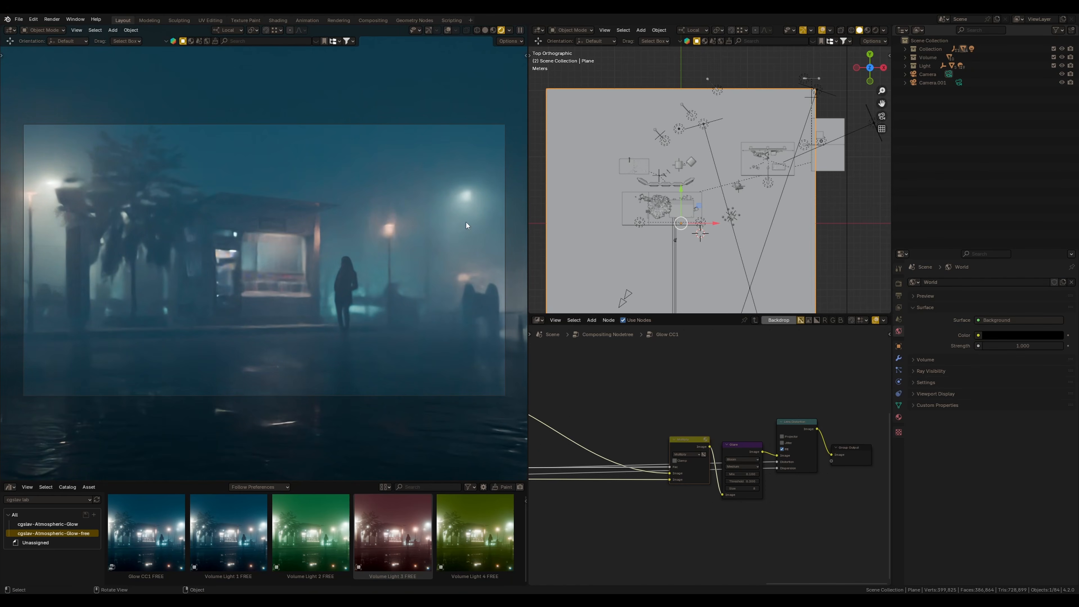
pyautogui.click(509, 30)
pyautogui.click(510, 160)
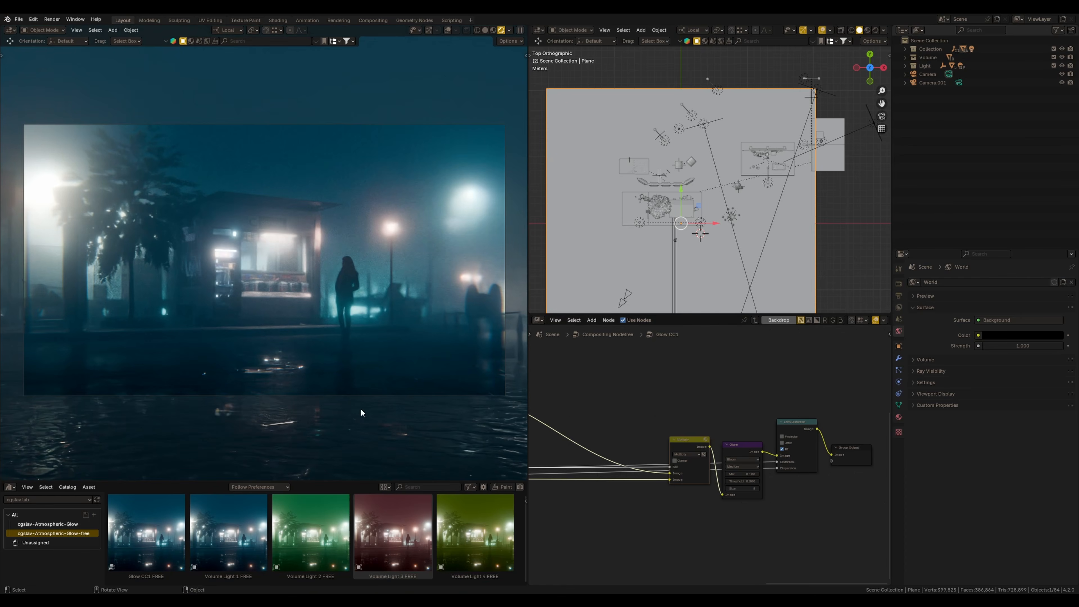
# - Leave the Glow CC1 node group and examine its settings in the compositing node tree
pyautogui.hotkey('ctrl', 'Tab')
pyautogui.press('KP_Decimal')
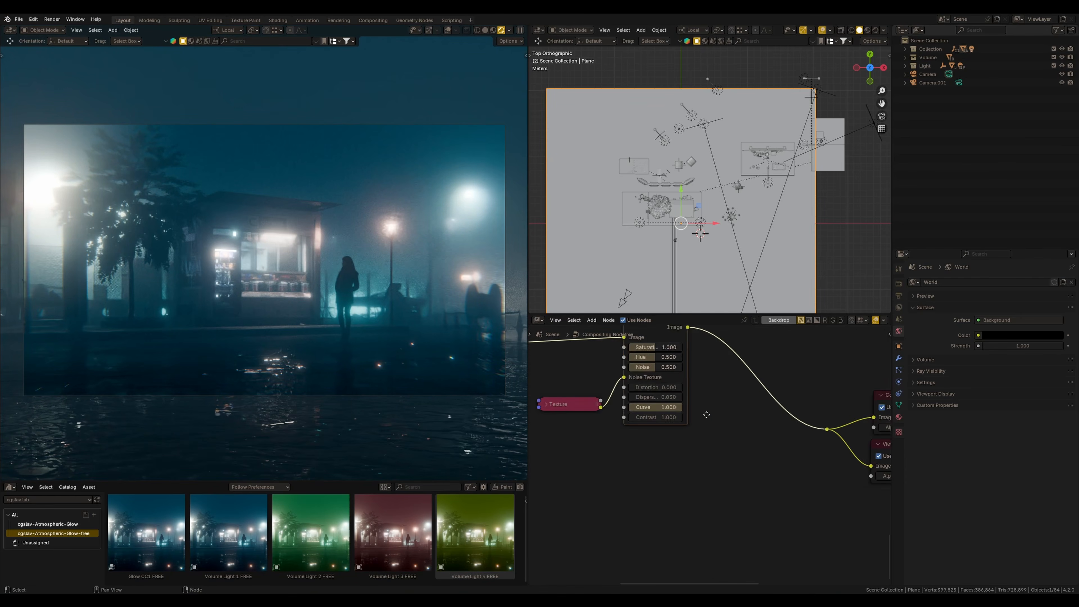
pyautogui.moveTo(687, 354); pyautogui.dragTo(703, 375, button='middle')
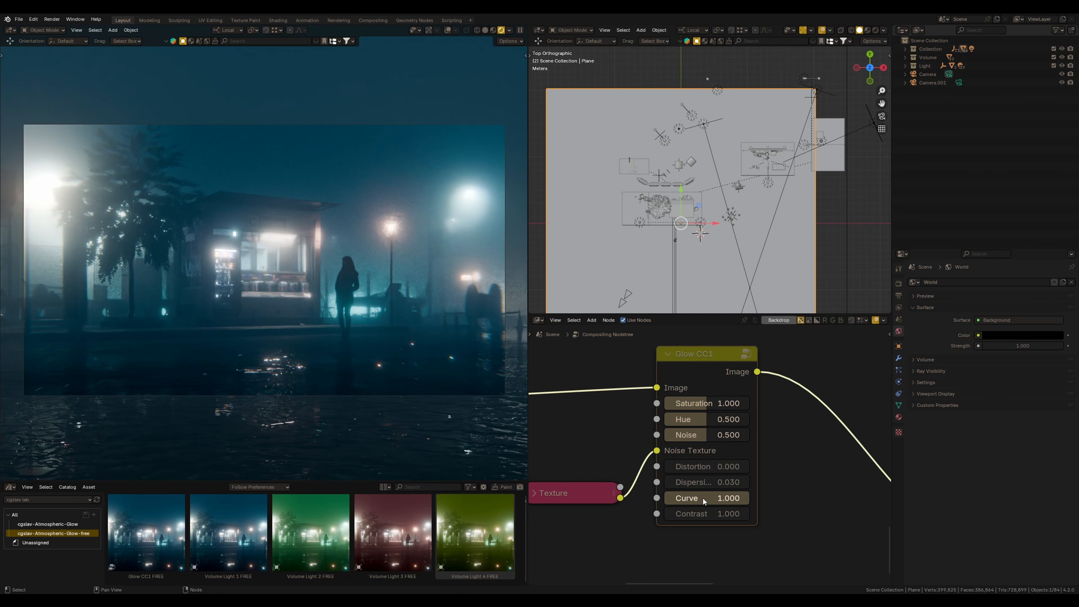
pyautogui.scroll(-3, 678, 438)
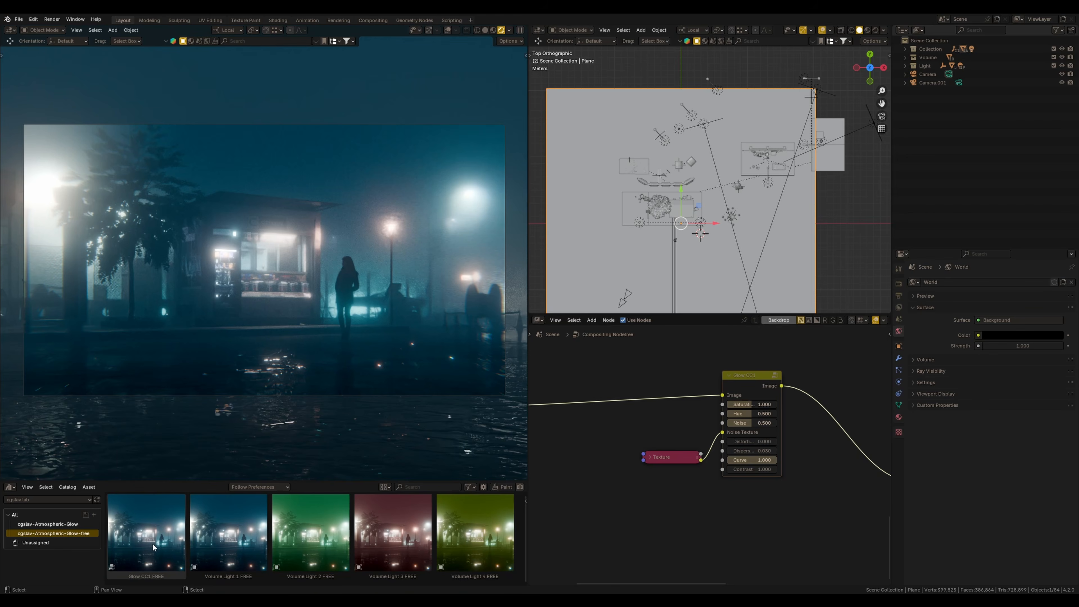
# - Enlarge the asset browser and browse the assets of the cgslav-Atmospheric-Glow and cgslav-Atmospheric-Glow-free catalogs
pyautogui.moveTo(175, 482); pyautogui.dragTo(175, 354)
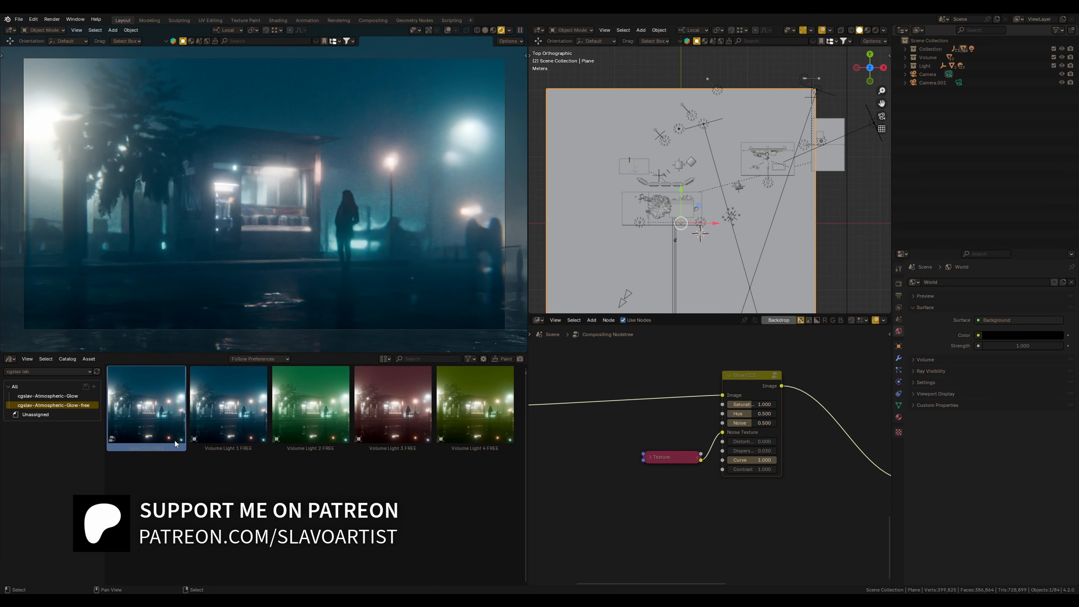
pyautogui.click(260, 438)
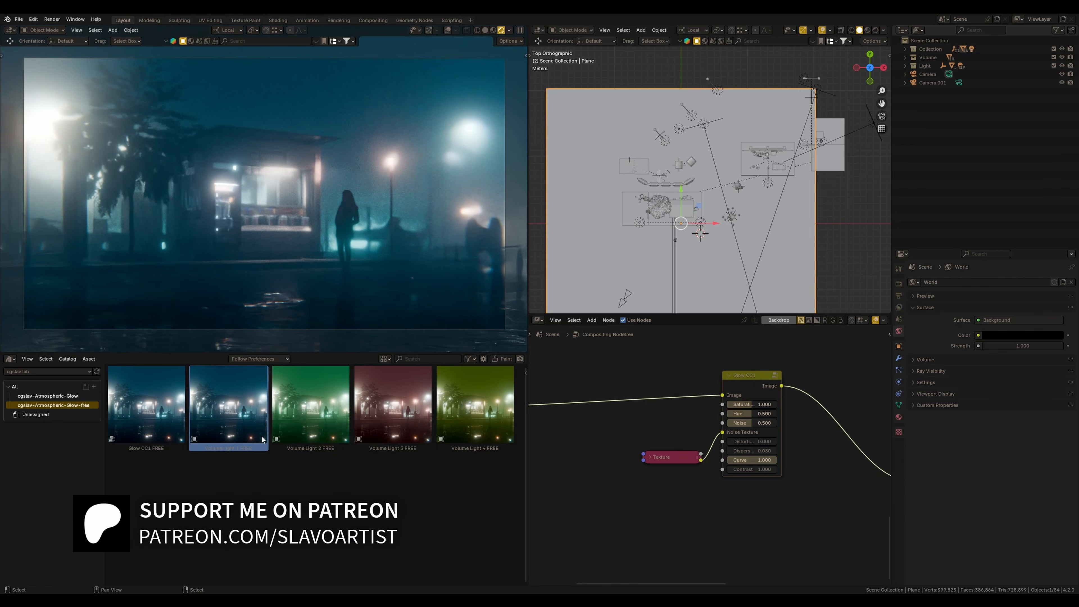
pyautogui.click(460, 407)
pyautogui.click(64, 396)
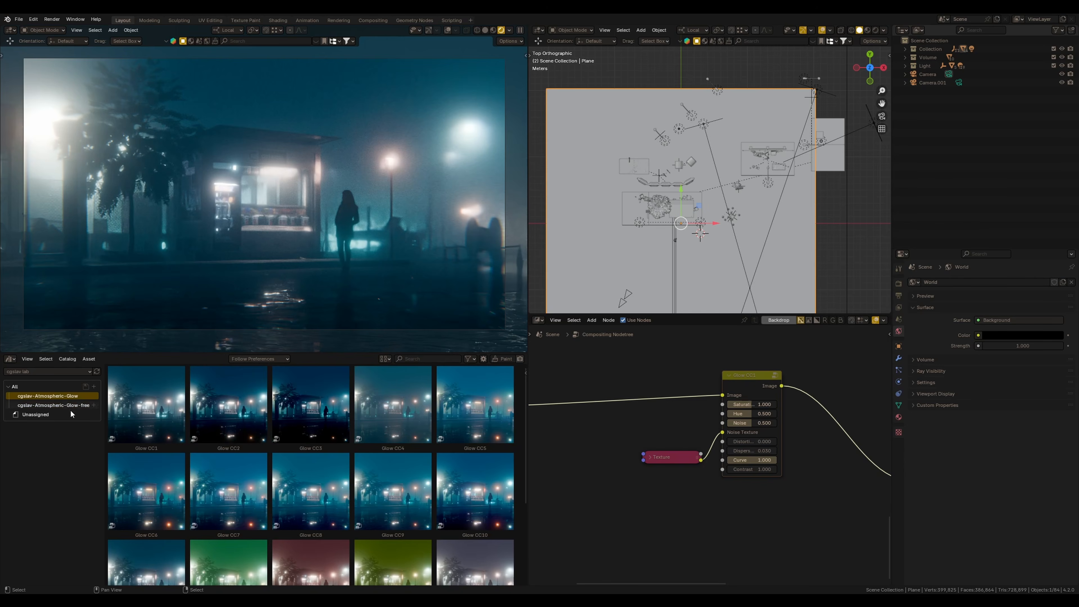
pyautogui.moveTo(525, 437); pyautogui.dragTo(527, 523)
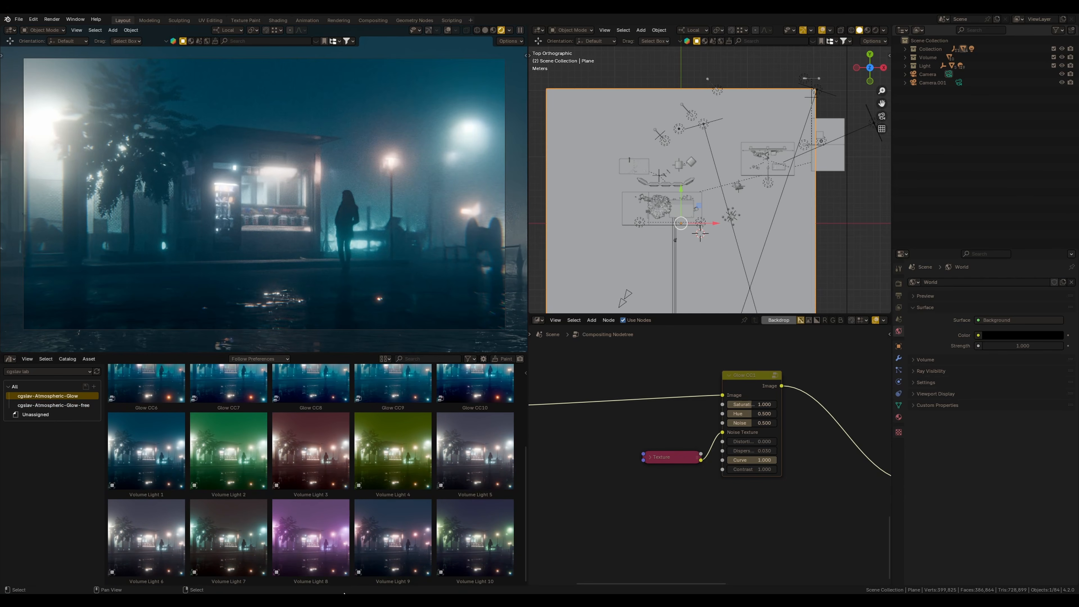
pyautogui.scroll(5, 356, 423)
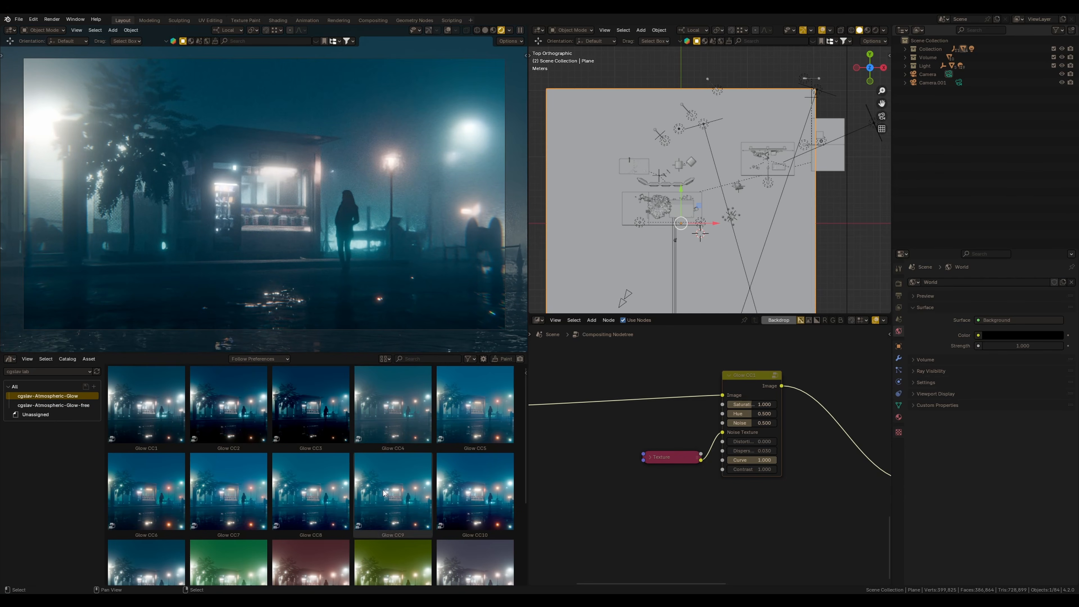
pyautogui.click(53, 405)
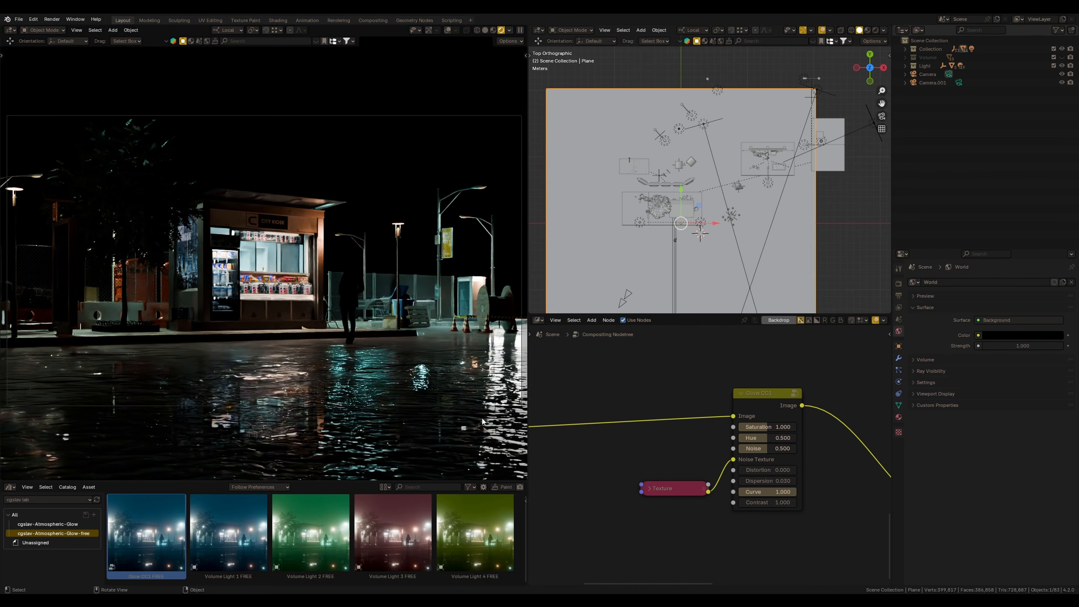
# - Show the Volume collection, preview it with viewport compositing, and return the camera view to solid shading
pyautogui.click(1061, 57)
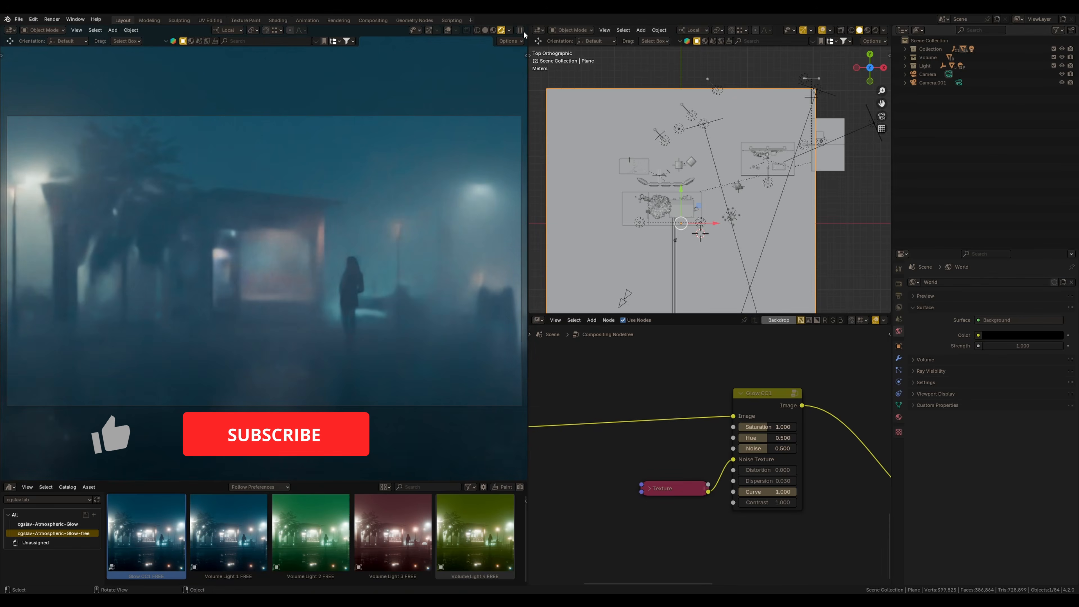
pyautogui.click(509, 30)
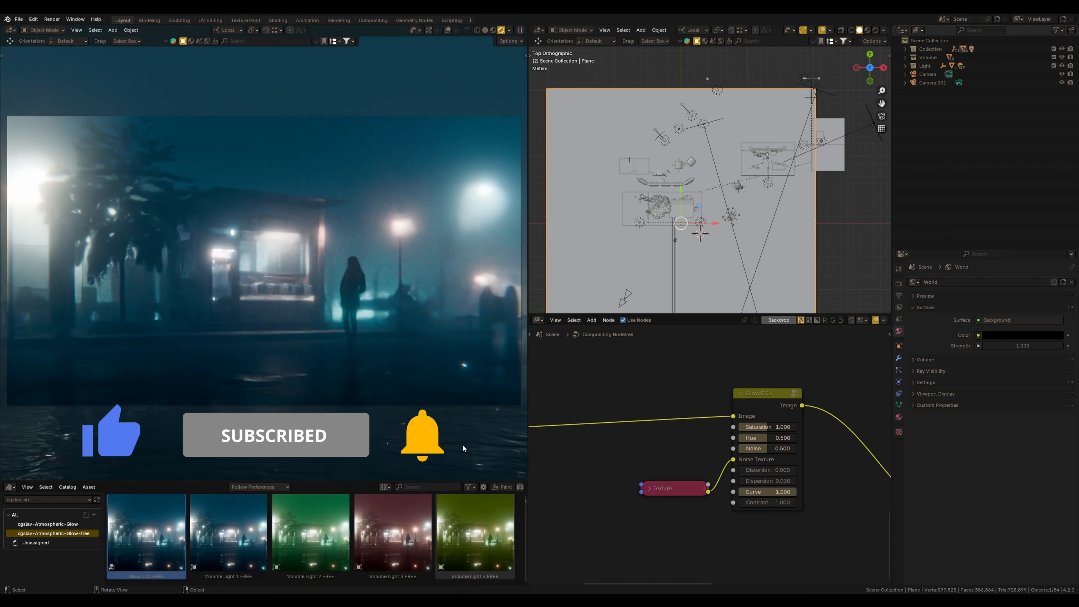
pyautogui.click(485, 30)
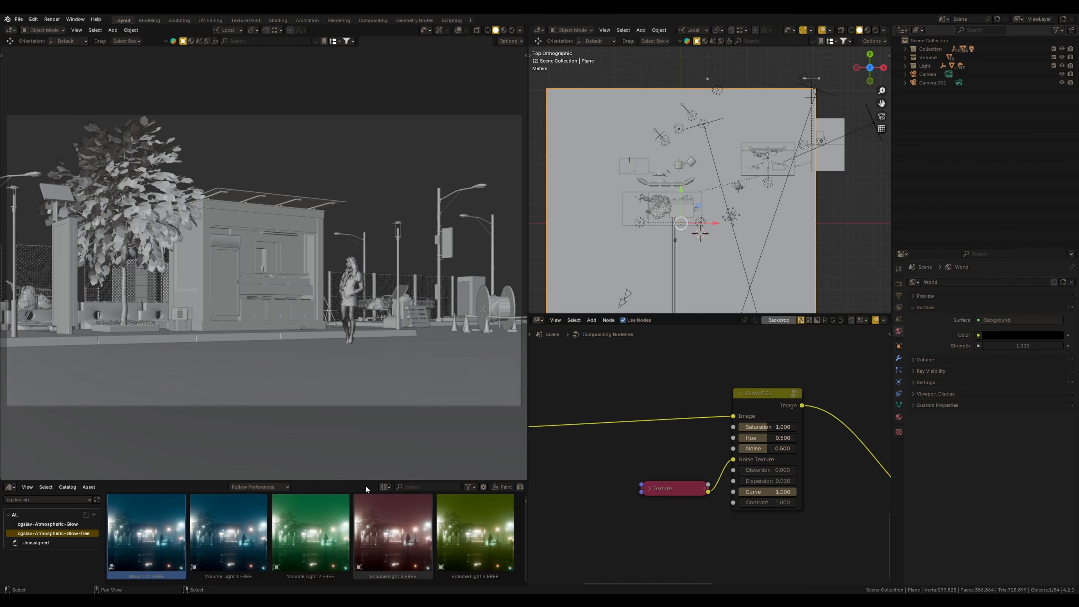
# - Enlarge the 3D viewports and examine the layout of the kiosk, street lamps and ground plane in perspective
pyautogui.moveTo(364, 480); pyautogui.dragTo(380, 574)
pyautogui.moveTo(669, 315); pyautogui.dragTo(670, 471)
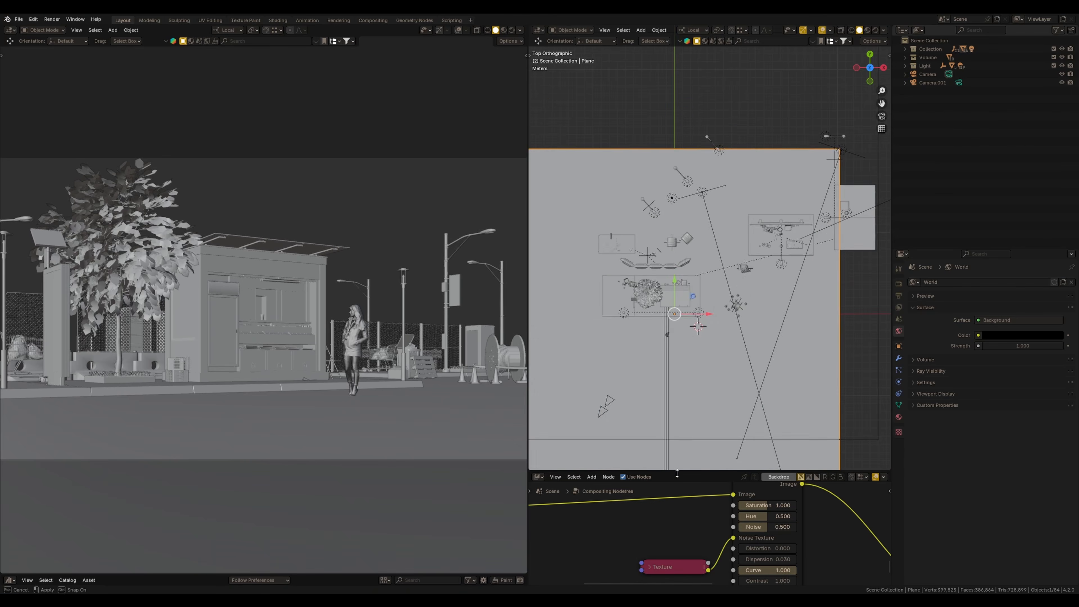
pyautogui.moveTo(680, 221); pyautogui.dragTo(742, 355, button='middle')
pyautogui.hotkey('ctrl', 'space')
pyautogui.click(636, 325)
pyautogui.click(541, 294)
pyautogui.moveTo(540, 294); pyautogui.dragTo(496, 336, button='middle')
pyautogui.scroll(-3, 584, 378)
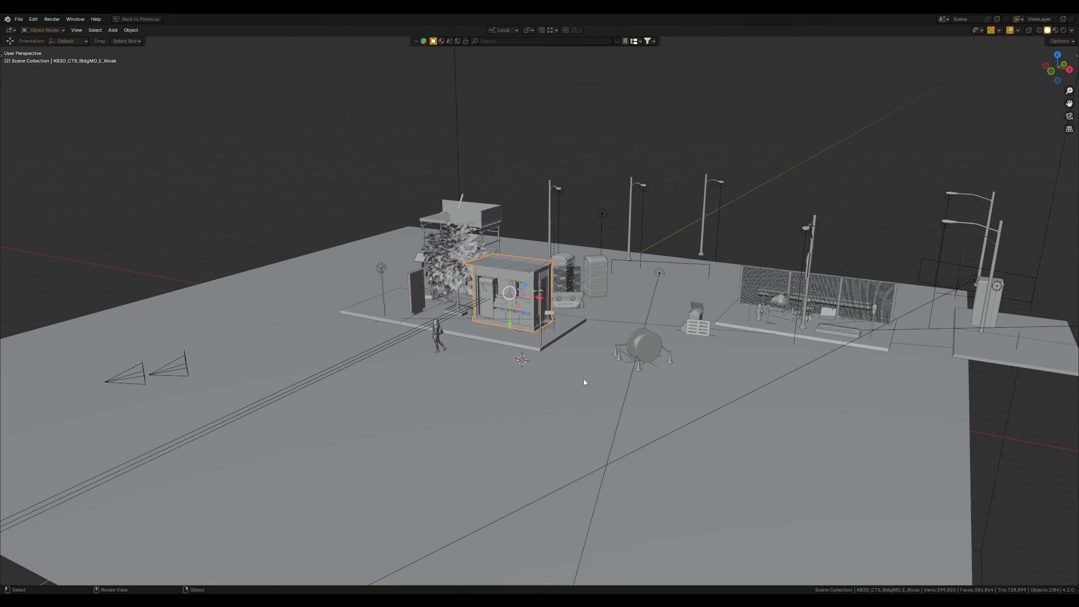
pyautogui.keyDown('shift'); pyautogui.moveTo(663, 338); pyautogui.dragTo(566, 360, button='middle'); pyautogui.keyUp('shift')
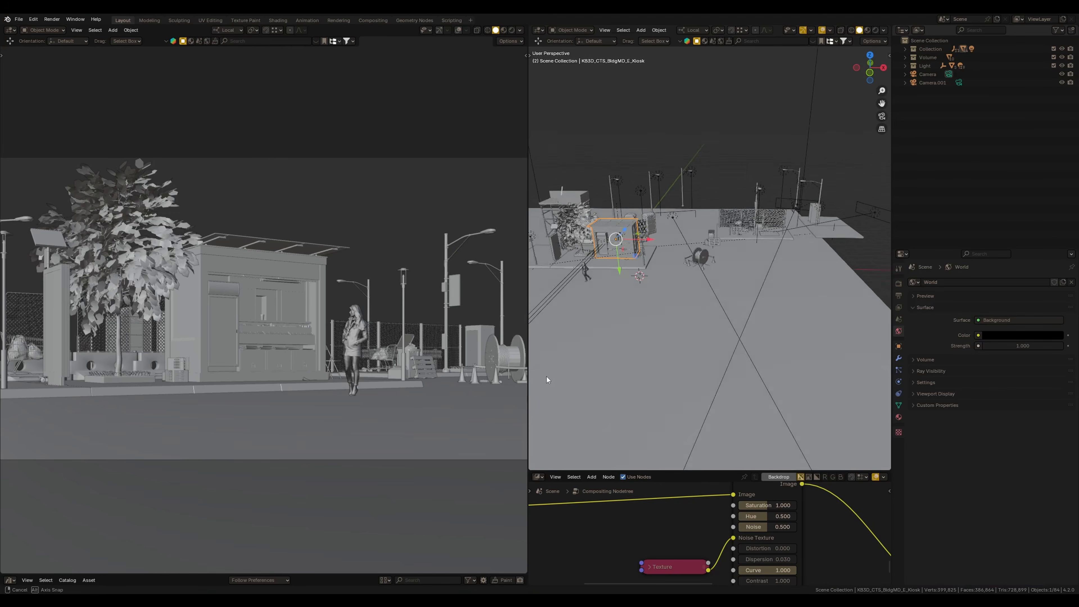
pyautogui.moveTo(547, 380); pyautogui.dragTo(888, 127, button='middle')
# - Toggle the visibility of the Collection, Volume and Light collections to check what each one contains
pyautogui.click(1062, 49)
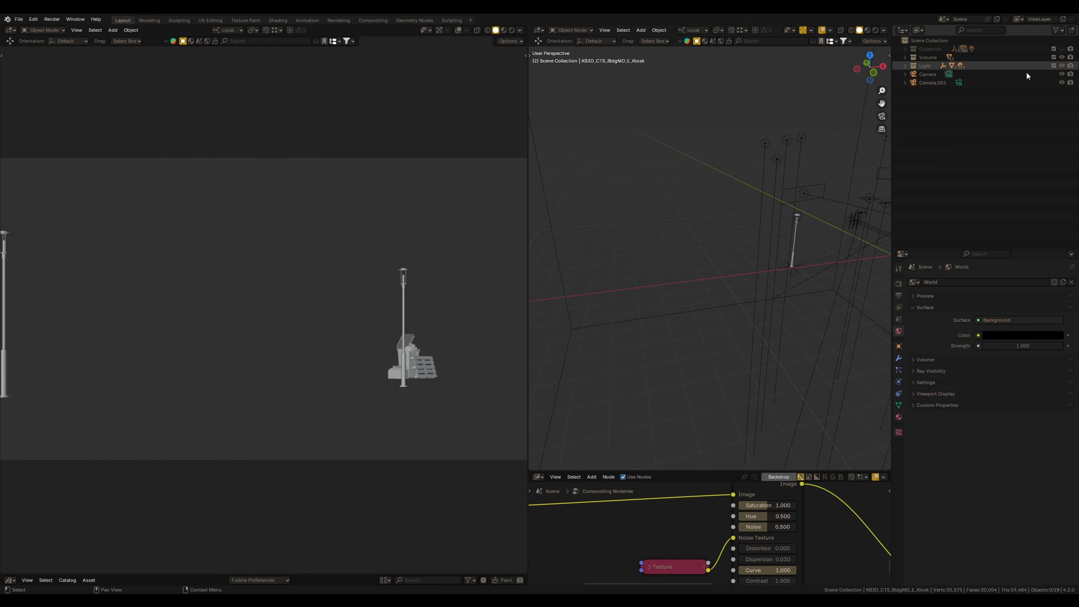
pyautogui.click(1063, 49)
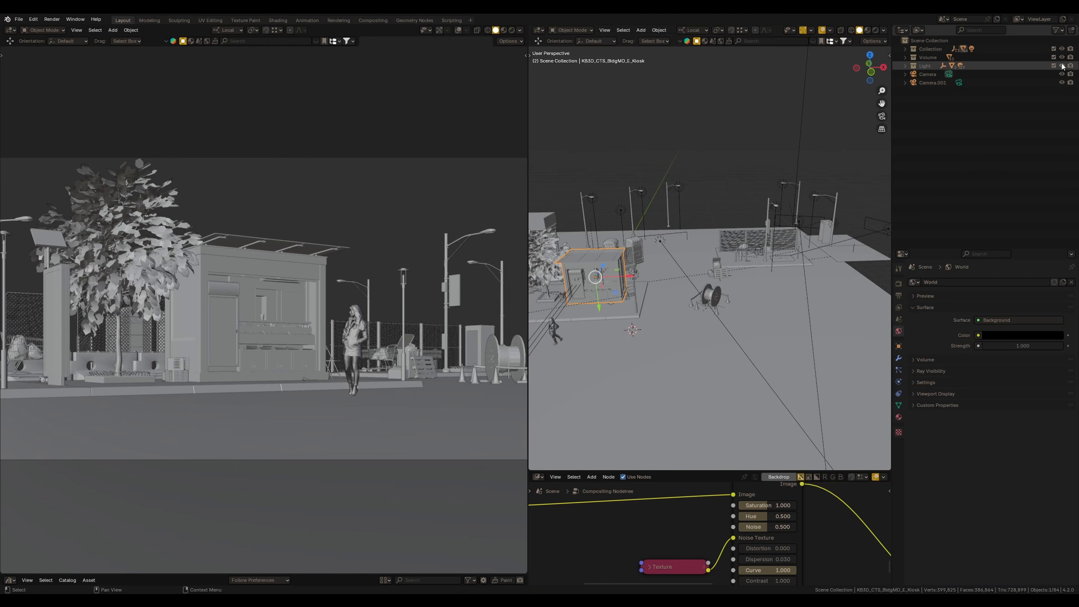
pyautogui.click(1062, 57)
pyautogui.click(1061, 65)
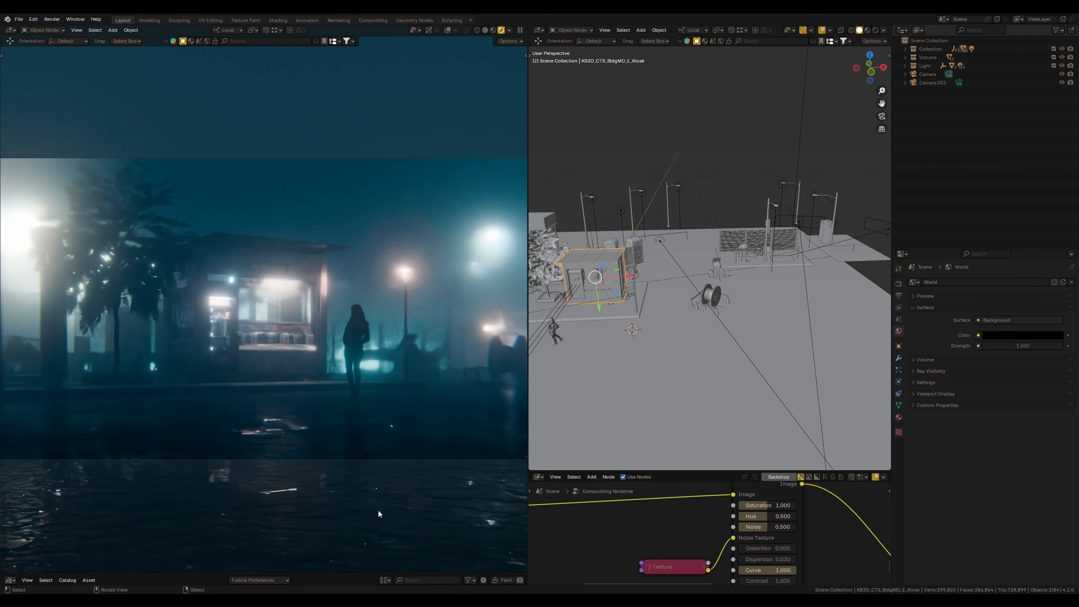
pyautogui.moveTo(724, 316); pyautogui.dragTo(721, 339, button='middle')
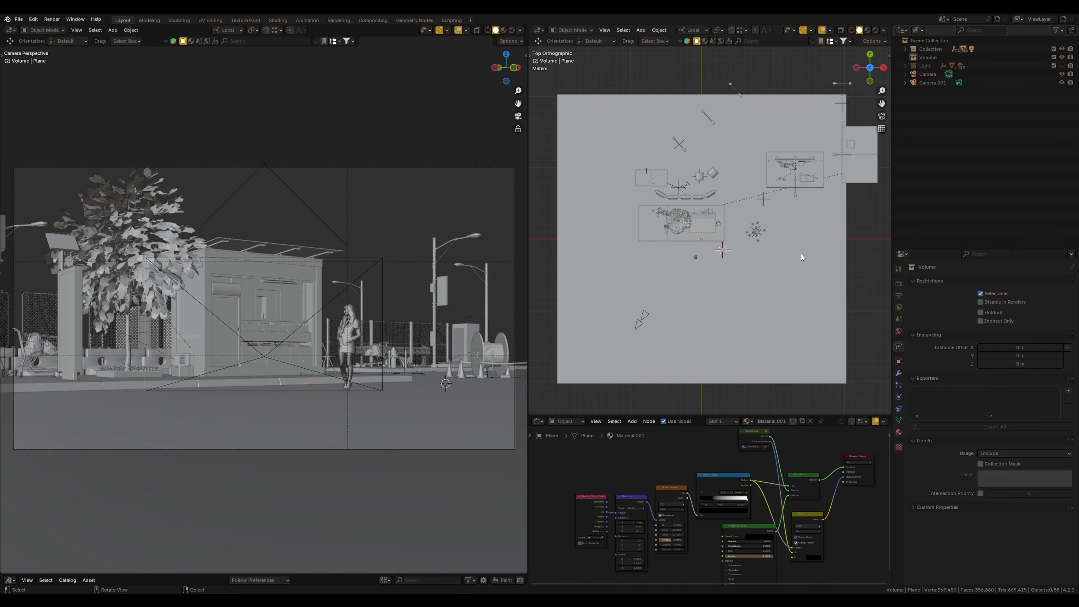
# - Add a cube to the Volume collection and scale it up to cover most of the ground plane
pyautogui.hotkey('shift', 'a')
pyautogui.moveTo(688, 292)
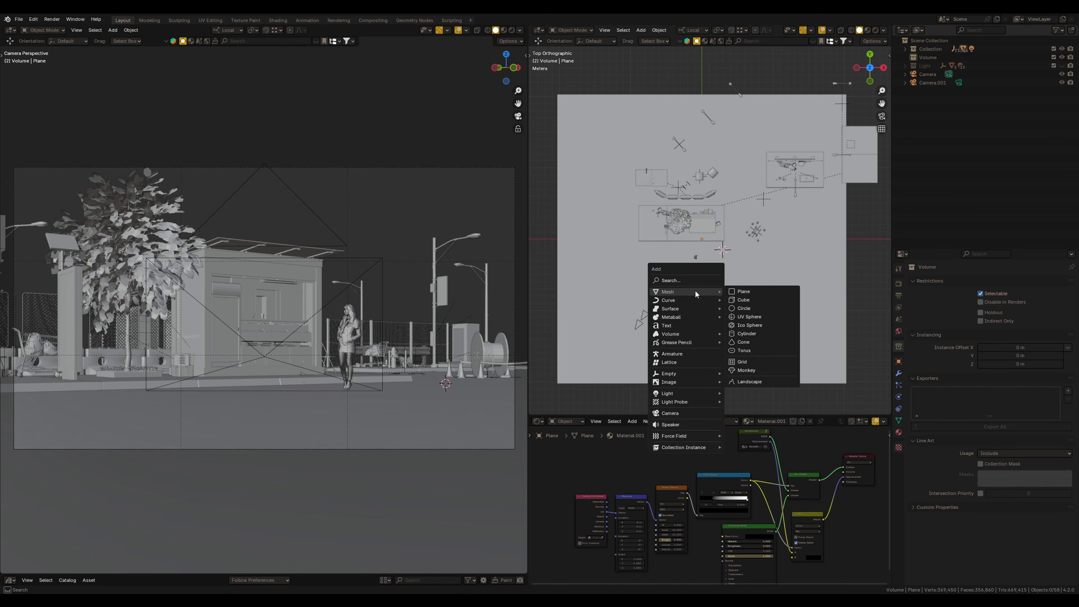
pyautogui.click(747, 301)
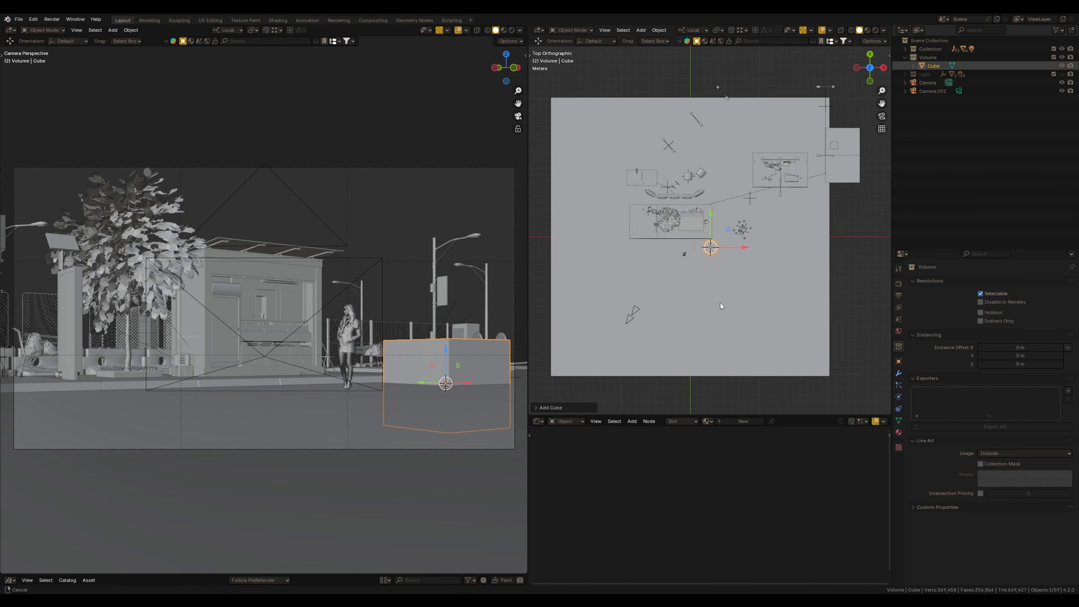
pyautogui.scroll(-2, 705, 302)
pyautogui.press('s')
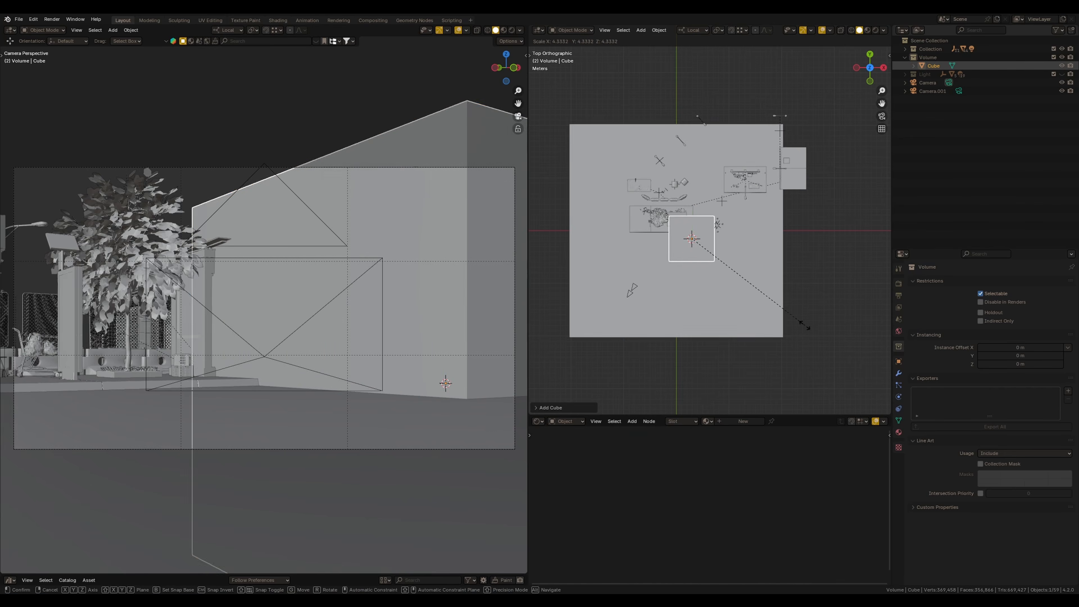
pyautogui.click(823, 345)
# - Centre the cube over the ground plane and enlarge it to a scale of about 28.2, enclosing the whole scene
pyautogui.press('g')
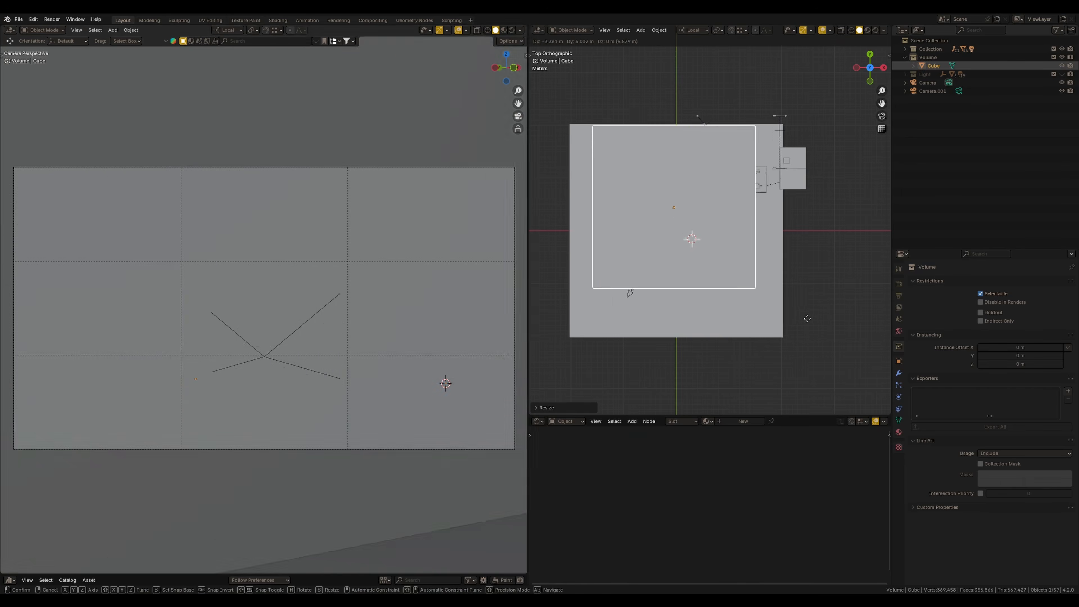
pyautogui.click(807, 334)
pyautogui.press('s')
pyautogui.click(866, 350)
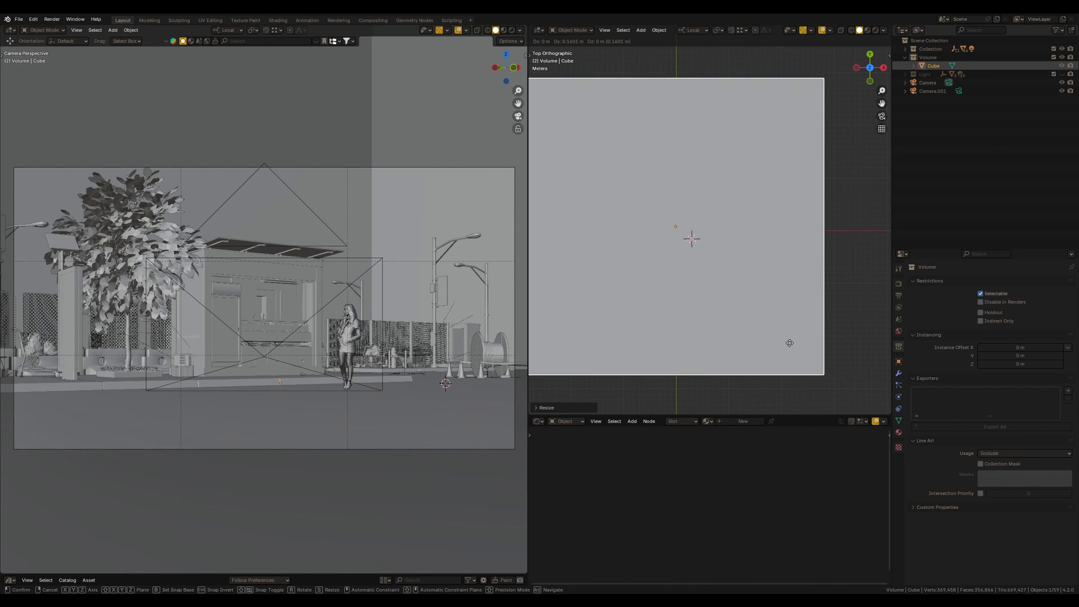
pyautogui.press('g')
pyautogui.click(808, 353)
pyautogui.keyDown('shift'); pyautogui.moveTo(783, 299); pyautogui.dragTo(804, 306, button='middle'); pyautogui.keyUp('shift')
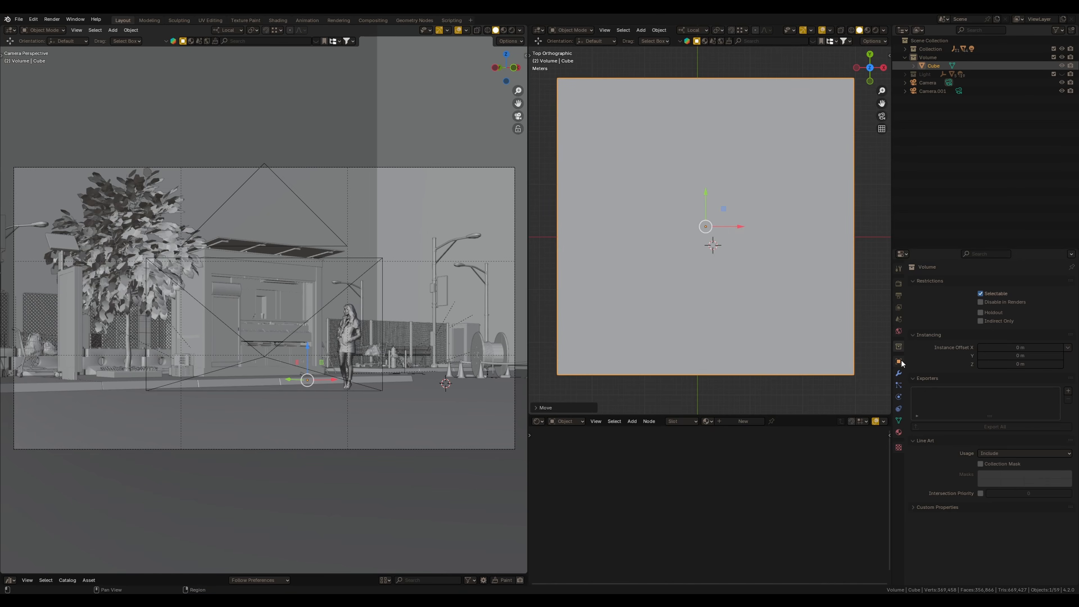
# - Display the cube as Bounds in the viewport and nudge it into place around the scene
pyautogui.click(900, 362)
pyautogui.scroll(-3, 941, 531)
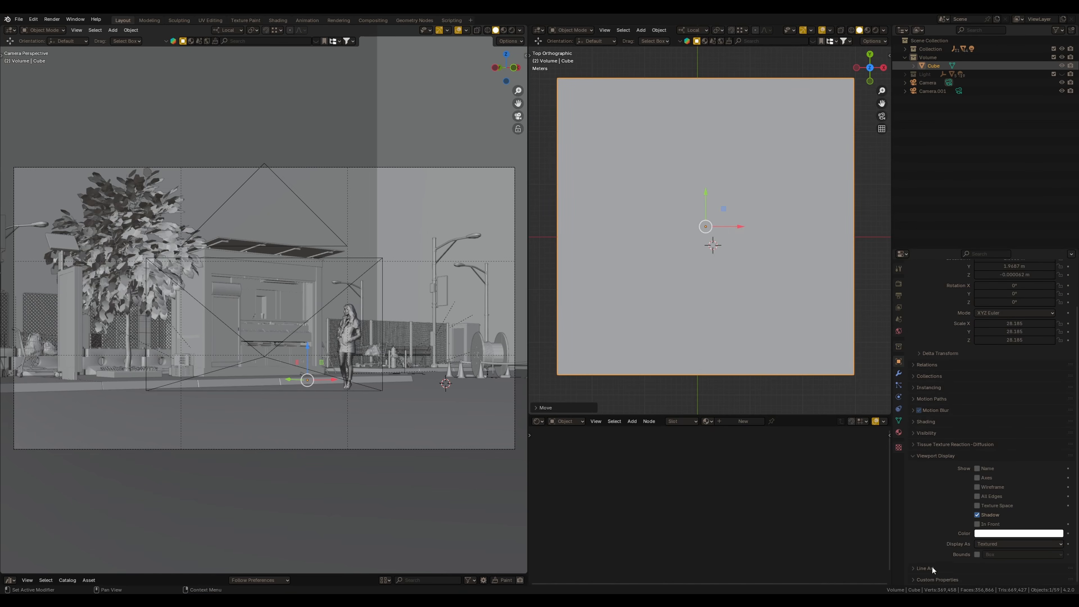
pyautogui.click(1016, 544)
pyautogui.click(1016, 562)
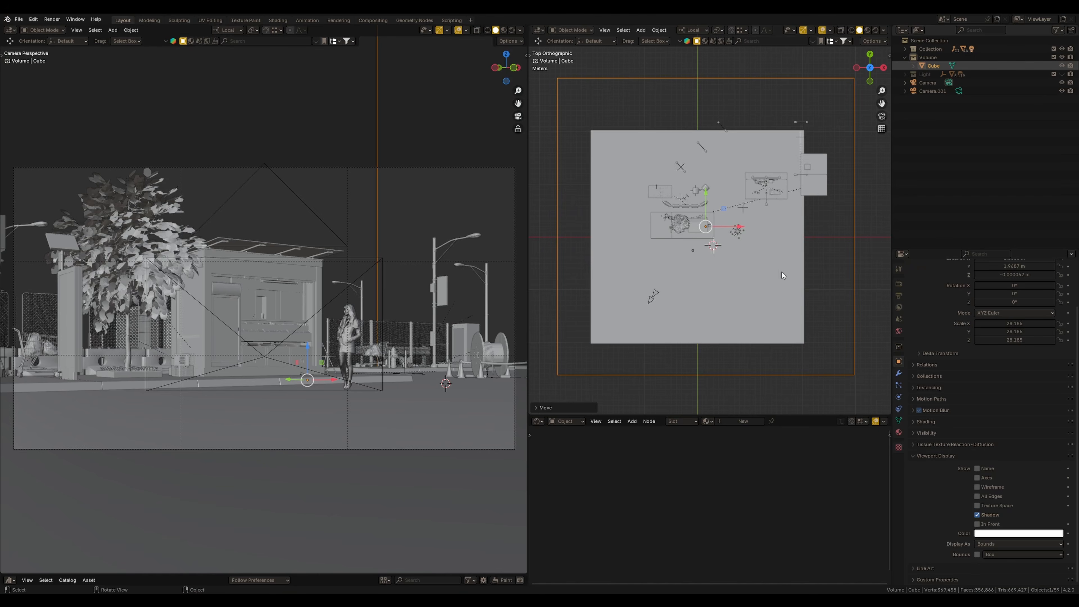
pyautogui.moveTo(725, 213); pyautogui.dragTo(721, 215)
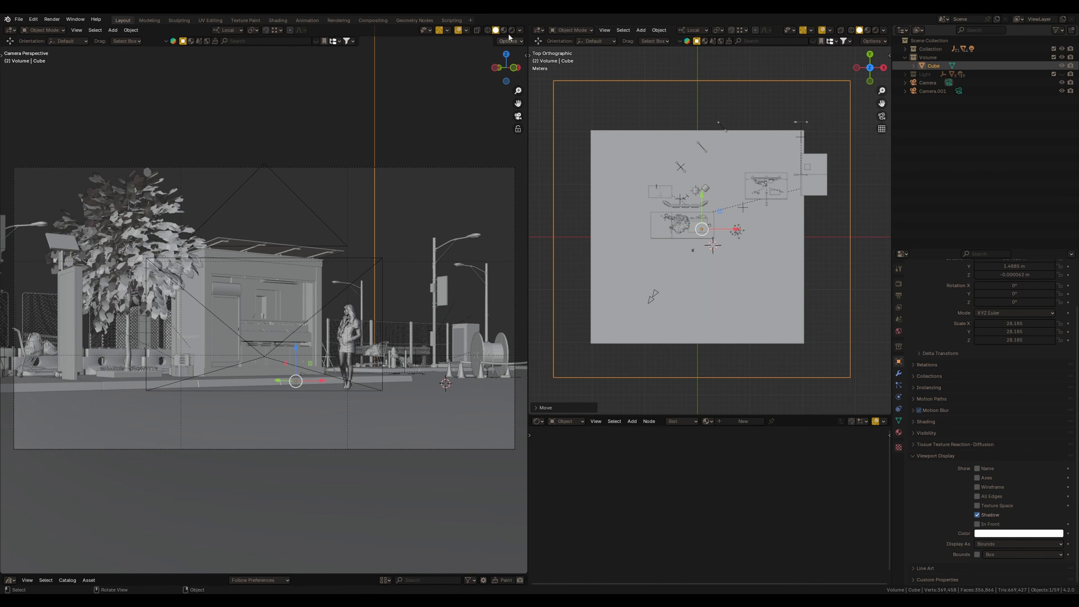
# - Switch the camera view to rendered shading and create a new material for the cube
pyautogui.press('z')
pyautogui.press('8')
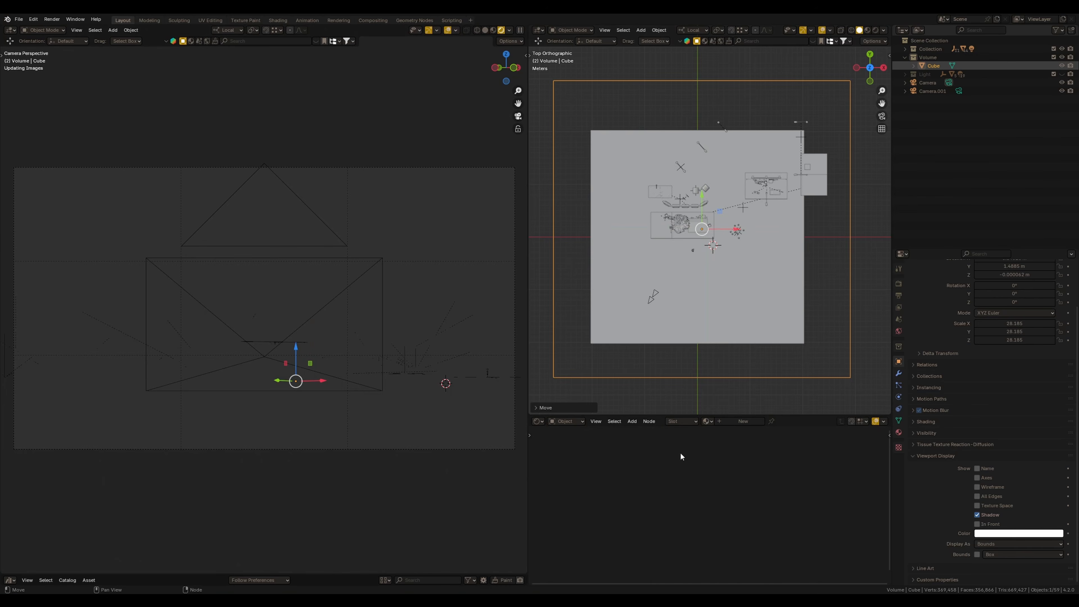
pyautogui.click(727, 423)
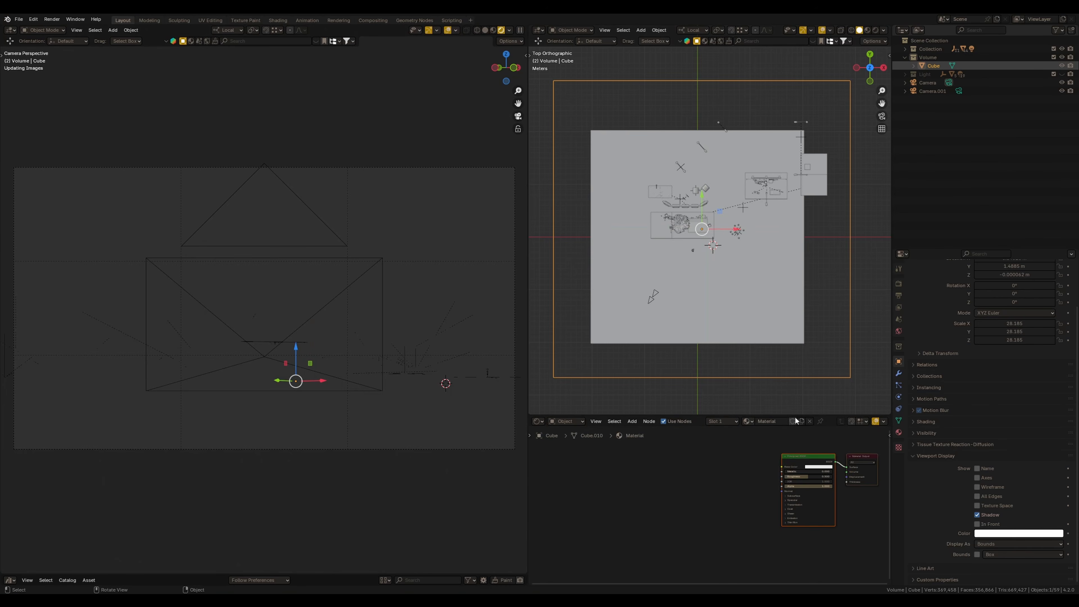
pyautogui.moveTo(795, 416); pyautogui.dragTo(795, 377)
pyautogui.press('Home')
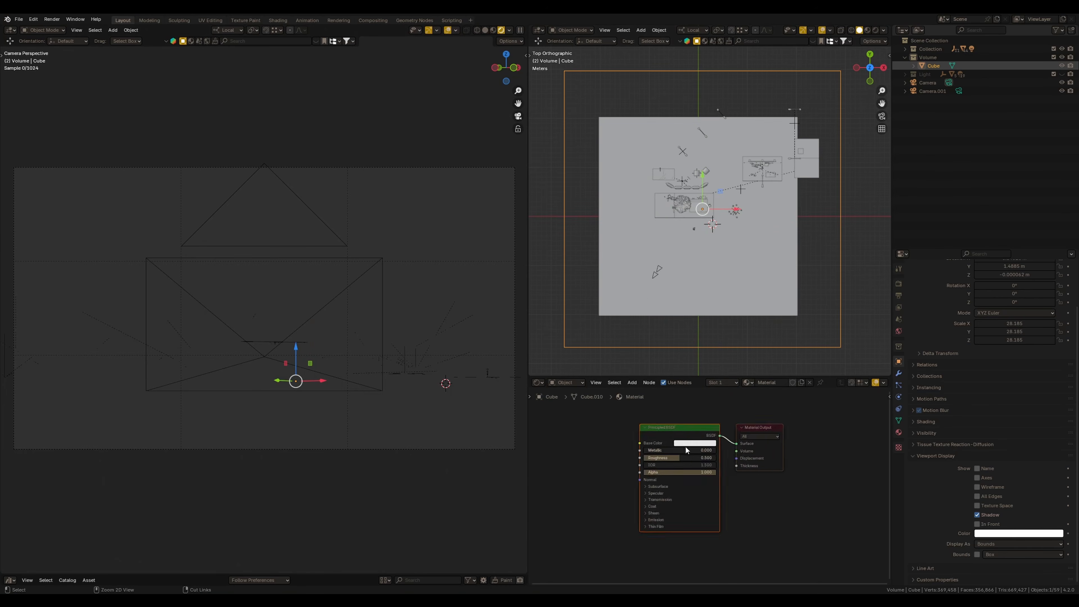
# - Replace the cube material's Principled BSDF with a Principled Volume shader connected to the Volume output
pyautogui.press('x')
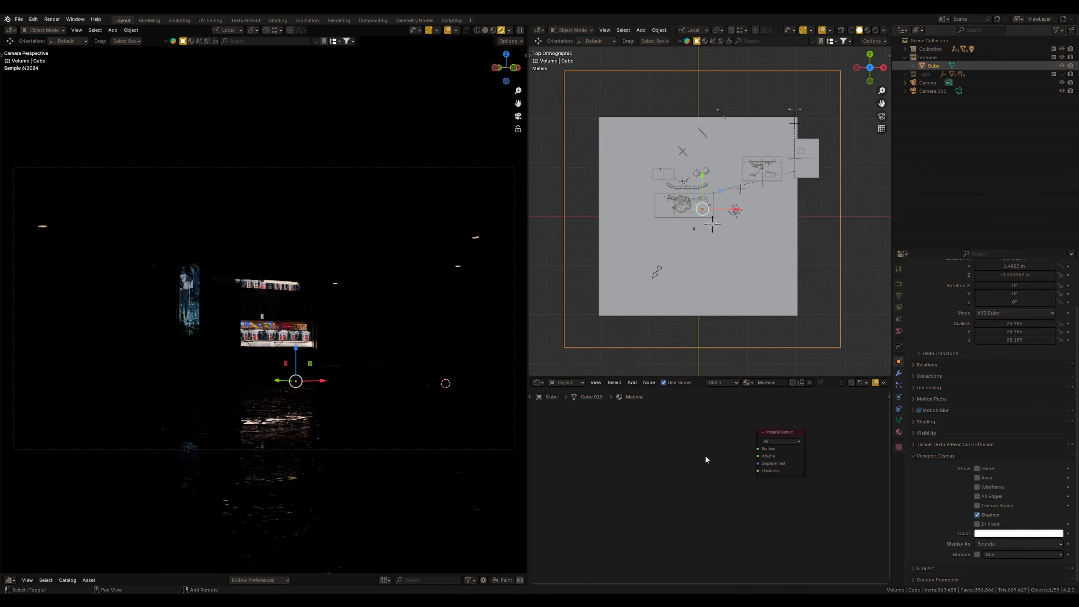
pyautogui.hotkey('shift', 'a')
pyautogui.write('pri')
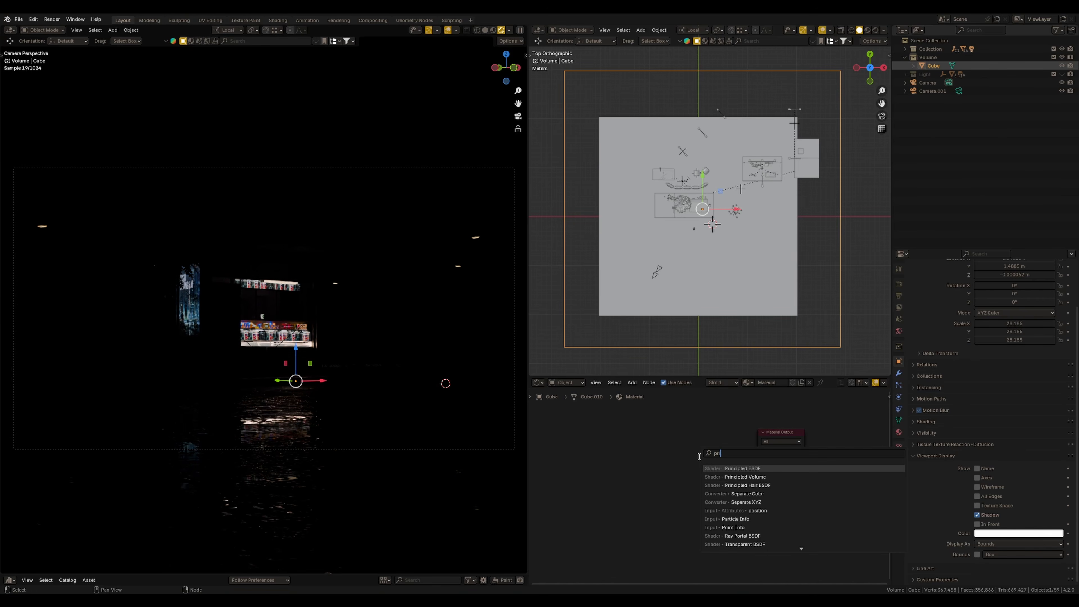
pyautogui.press('Down')
pyautogui.press('Return')
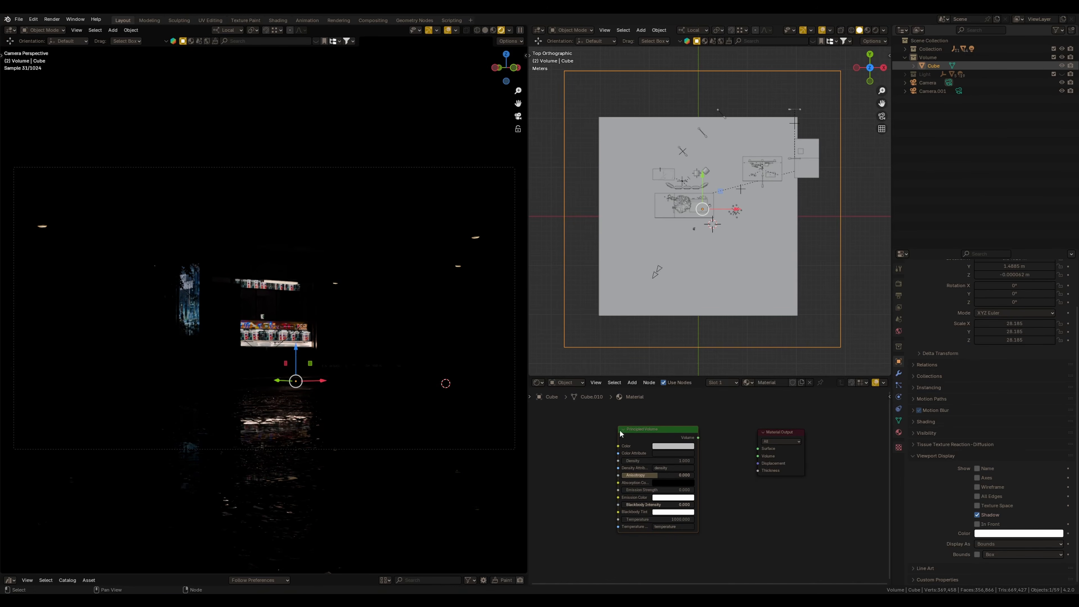
pyautogui.moveTo(698, 438); pyautogui.dragTo(757, 456)
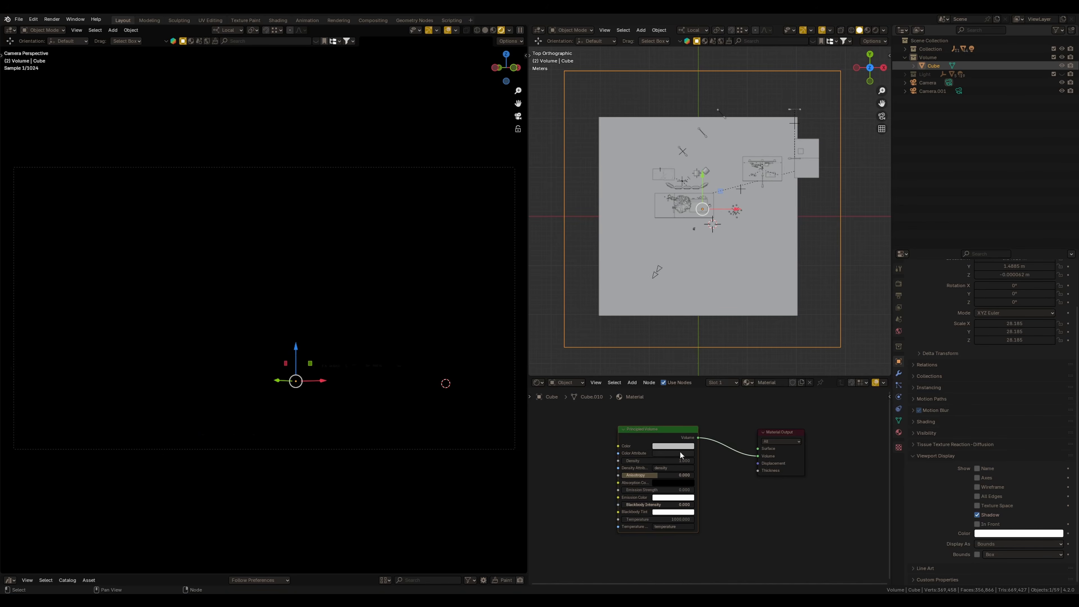
# - Hide the overlays and gizmos in the rendered camera view
pyautogui.click(447, 30)
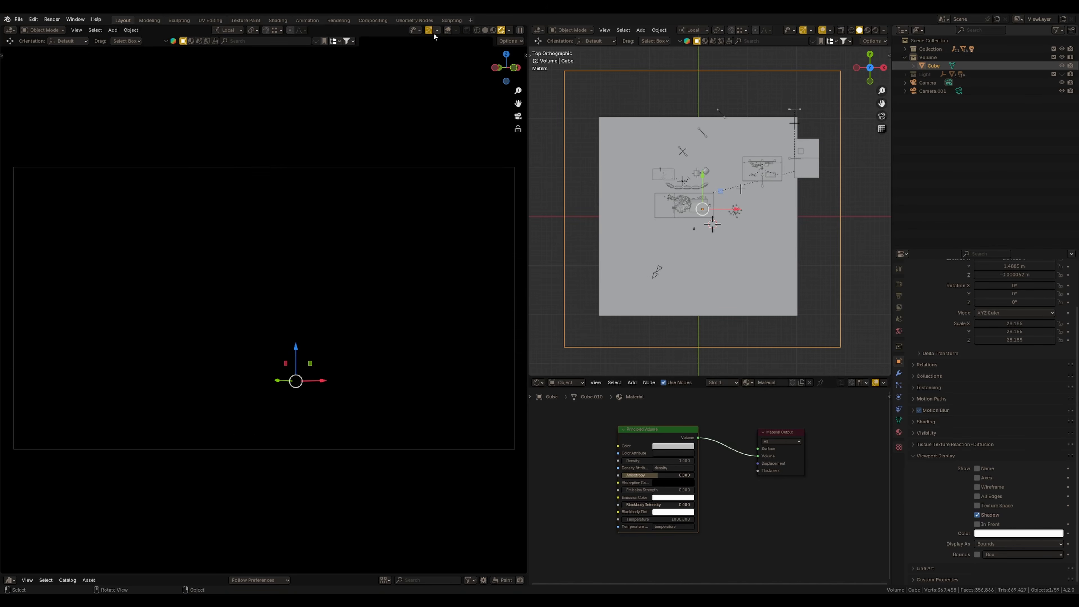
pyautogui.click(428, 30)
pyautogui.moveTo(389, 362)
pyautogui.keyDown('shift'); pyautogui.mouseDown(button='middle')
pyautogui.moveTo(386, 349)
pyautogui.moveTo(390, 359)
pyautogui.mouseUp(button='middle'); pyautogui.keyUp('shift')
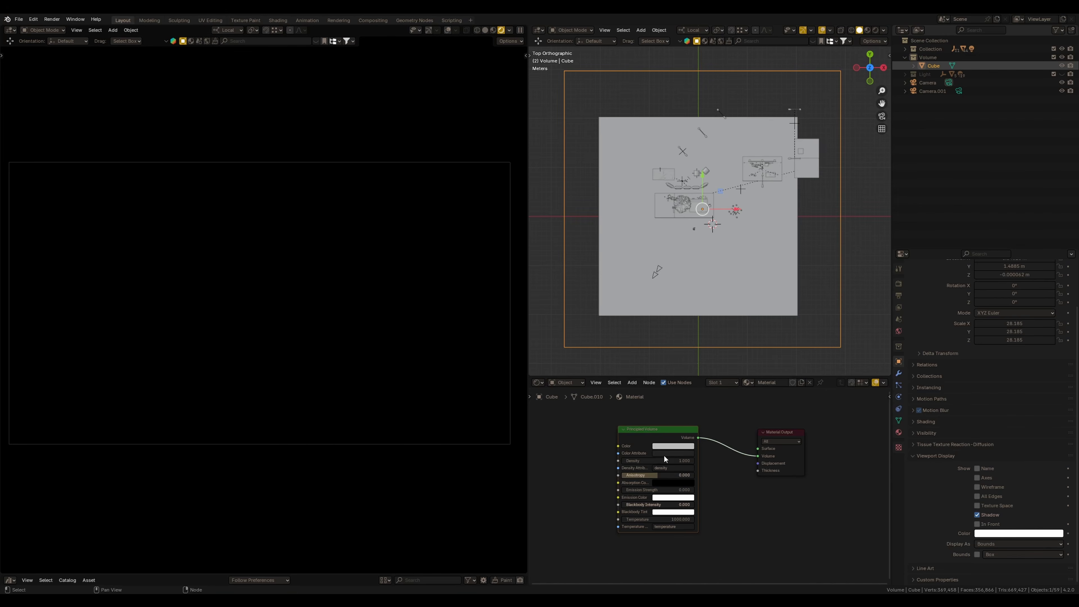
# - Set the Principled Volume's Density to 0.1
pyautogui.keyDown('ctrl'); pyautogui.moveTo(655, 482); pyautogui.dragTo(660, 463, button='middle'); pyautogui.keyUp('ctrl')
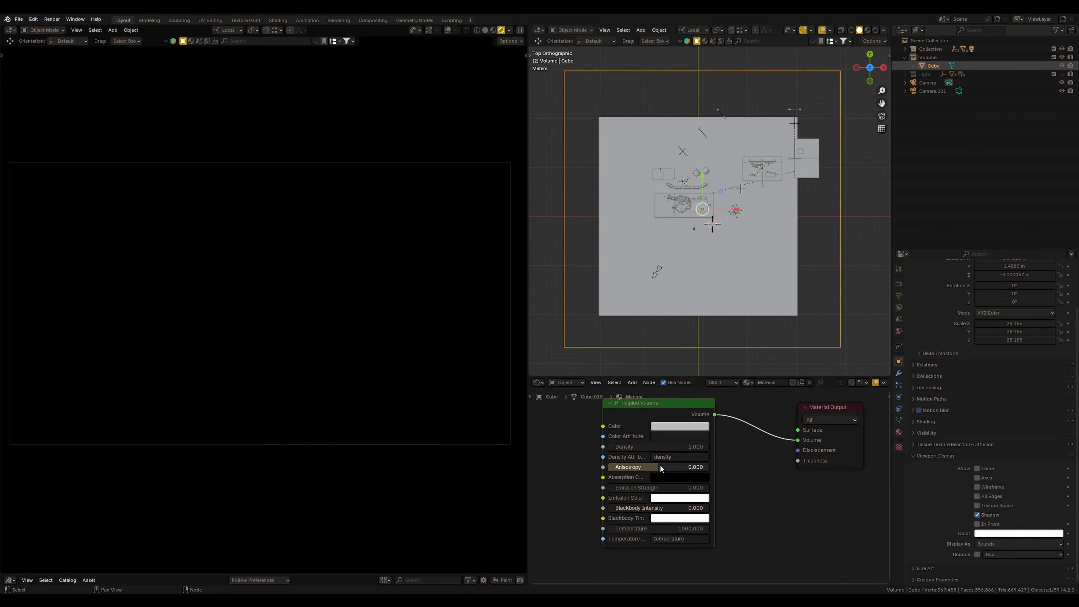
pyautogui.click(630, 450)
pyautogui.write('.1')
pyautogui.press('Return')
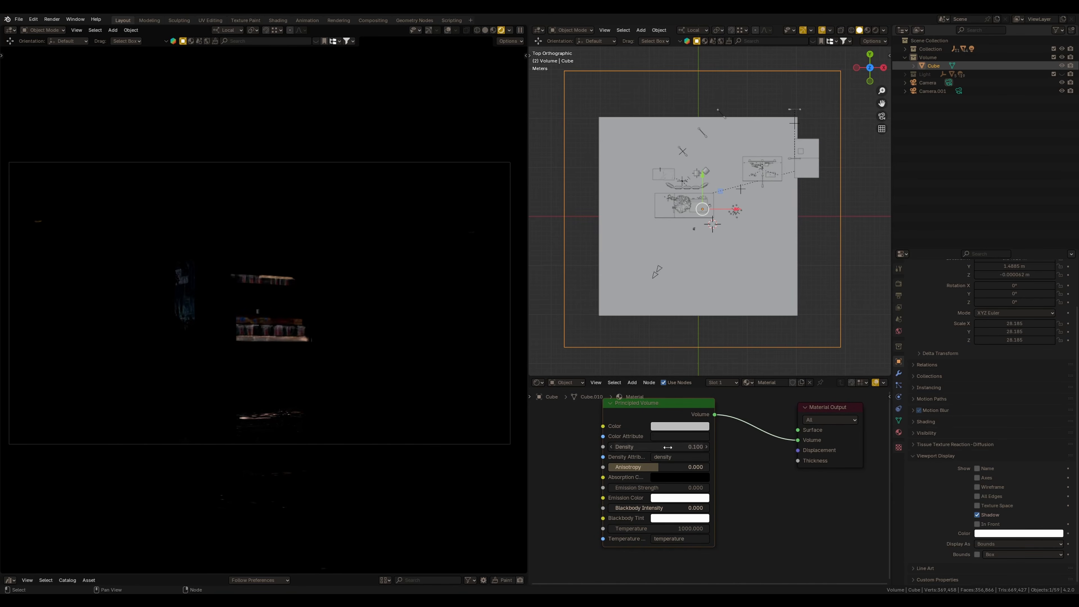
pyautogui.click(626, 449)
pyautogui.press('Return')
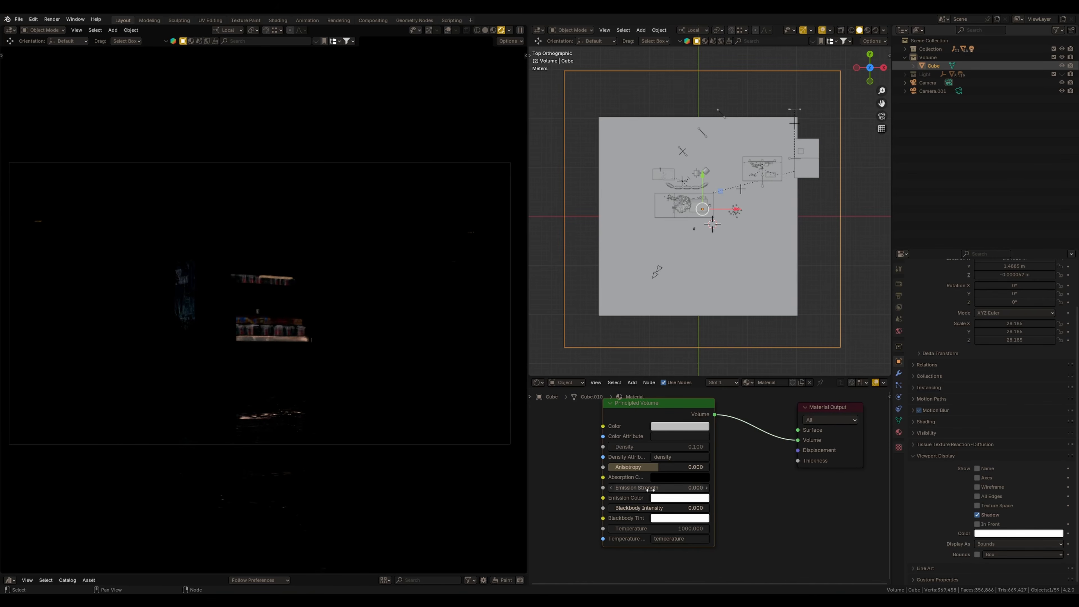
# - Set the Principled Volume's Emission Strength to 0.01
pyautogui.click(647, 489)
pyautogui.write('1')
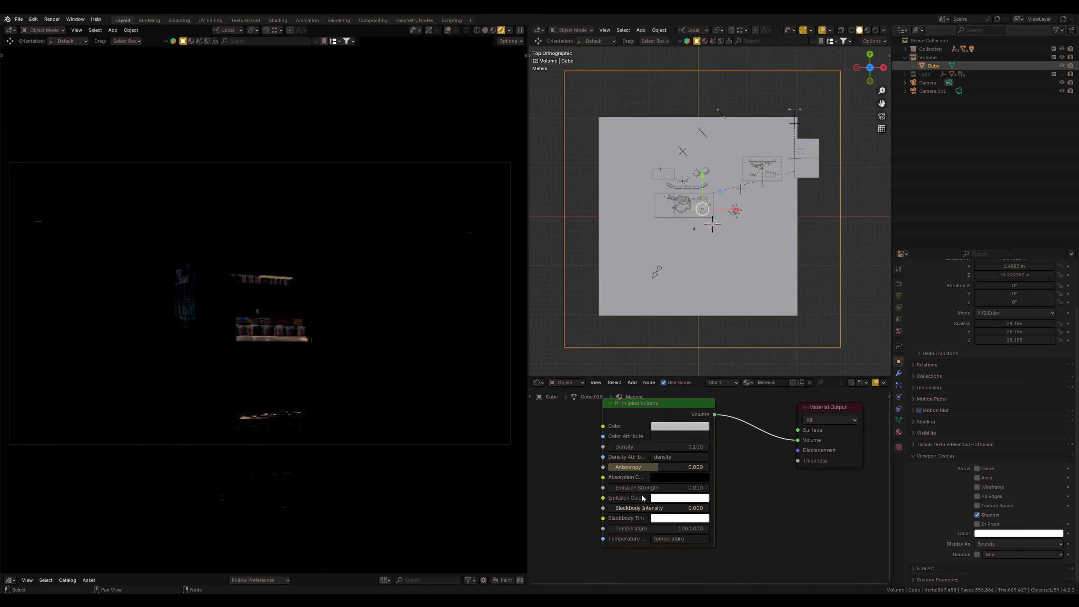
pyautogui.press('Return')
pyautogui.click(655, 490)
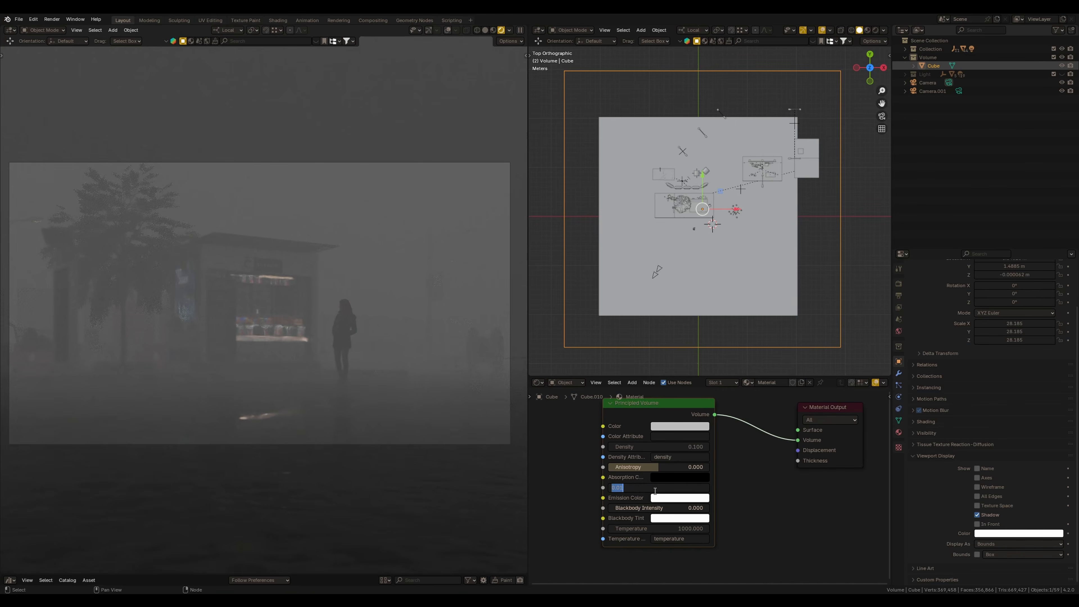
pyautogui.press('Return')
# - Change the volume's Emission Color from white to a light cyan blue
pyautogui.click(664, 499)
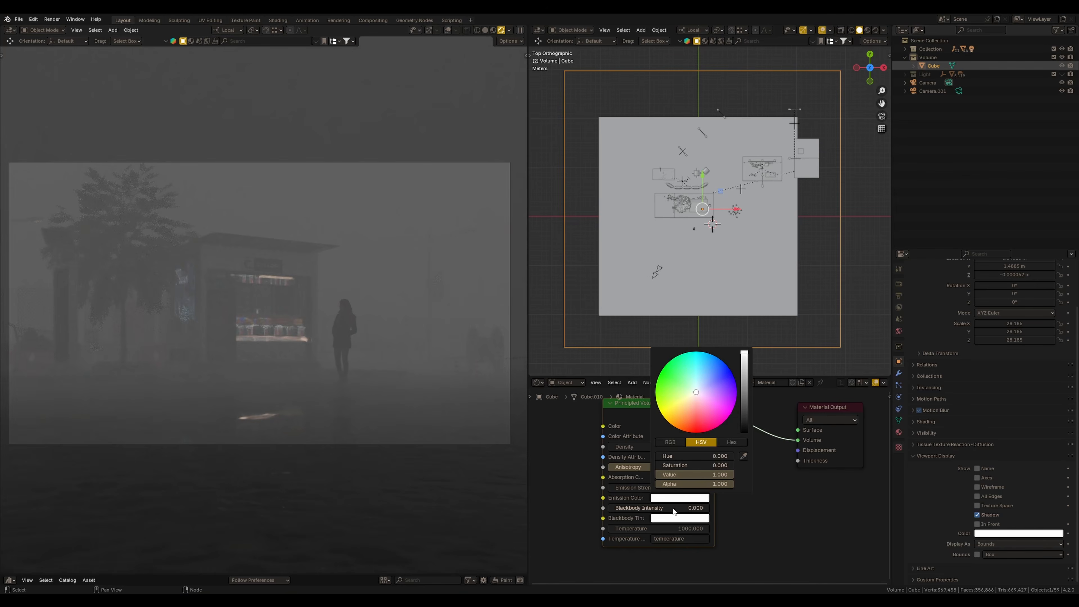
pyautogui.click(670, 499)
pyautogui.moveTo(694, 395); pyautogui.dragTo(700, 377)
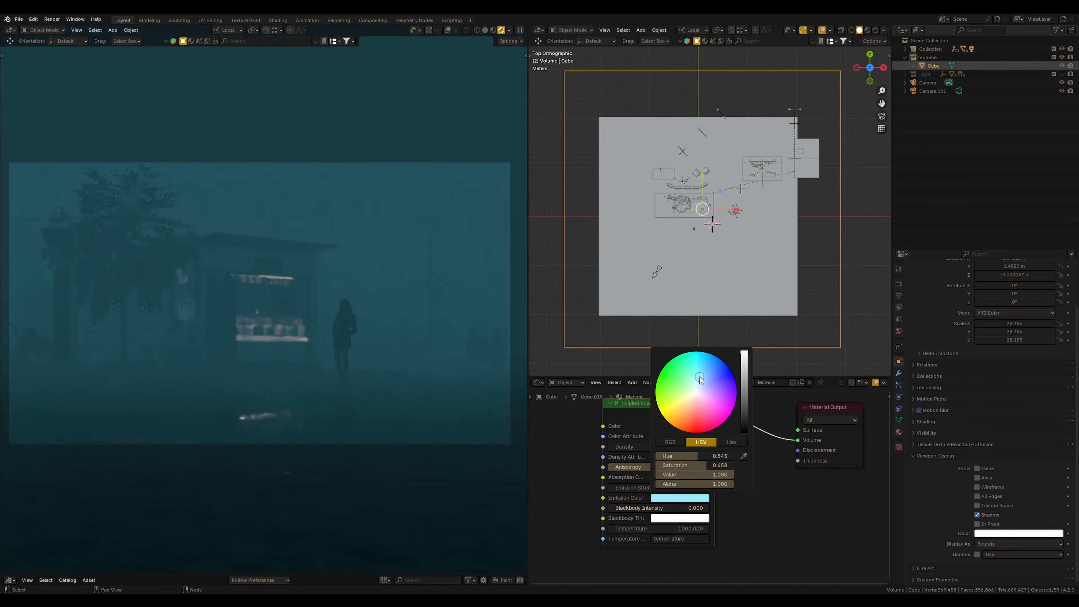
pyautogui.click(683, 498)
pyautogui.moveTo(684, 378)
pyautogui.mouseDown()
pyautogui.moveTo(699, 367)
pyautogui.moveTo(701, 380)
pyautogui.mouseUp()
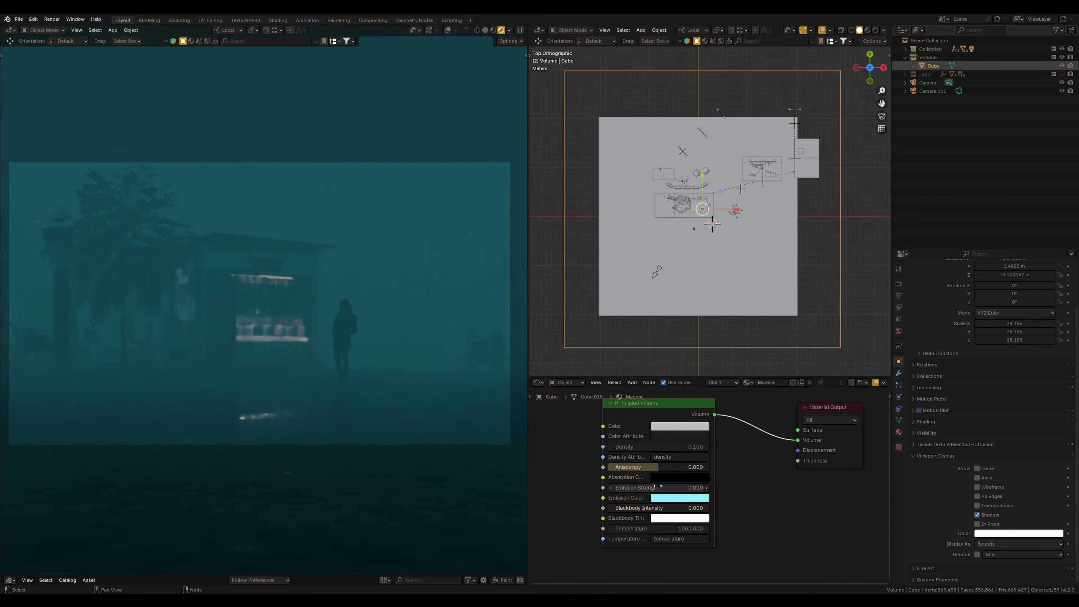
# - Raise the volume's Emission Strength to 0.02 and shift its Emission Color to a slightly bluer tone, hue about 0.557
pyautogui.click(628, 488)
pyautogui.write('0.03')
pyautogui.press('Return')
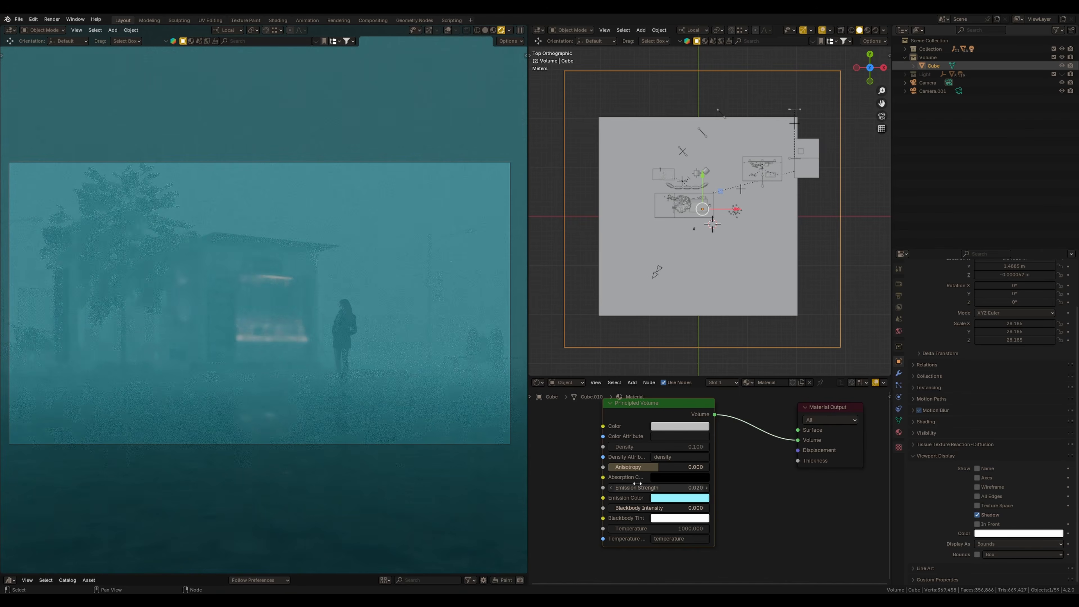
pyautogui.click(673, 498)
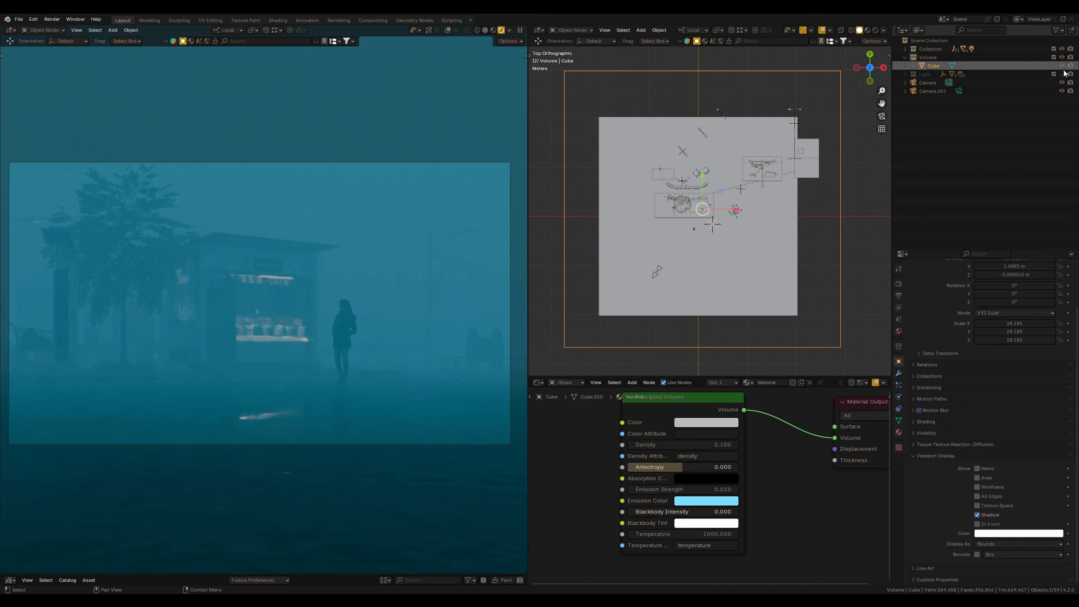
# - Make the Light collection visible in the viewport
pyautogui.click(1062, 75)
pyautogui.keyDown('shift'); pyautogui.moveTo(757, 217); pyautogui.dragTo(748, 241, button='middle'); pyautogui.keyUp('shift')
pyautogui.click(820, 245)
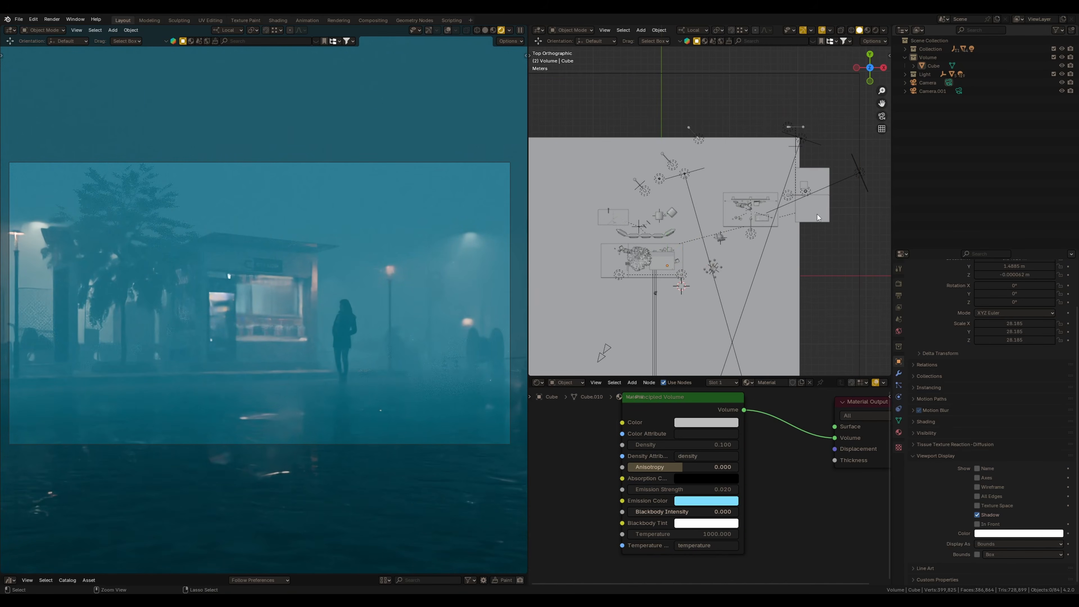
# - Examine the scene's lights in a perspective view and select the area light behind the kiosk
pyautogui.keyDown('ctrl'); pyautogui.moveTo(817, 214); pyautogui.dragTo(806, 236, button='middle'); pyautogui.keyUp('ctrl')
pyautogui.moveTo(713, 249); pyautogui.dragTo(721, 214, button='middle')
pyautogui.keyDown('shift'); pyautogui.moveTo(724, 268); pyautogui.dragTo(625, 191, button='middle'); pyautogui.keyUp('shift')
pyautogui.click(708, 228)
pyautogui.click(707, 223)
pyautogui.click(702, 176)
pyautogui.keyDown('shift'); pyautogui.moveTo(691, 259); pyautogui.dragTo(671, 214, button='middle'); pyautogui.keyUp('shift')
pyautogui.click(660, 218)
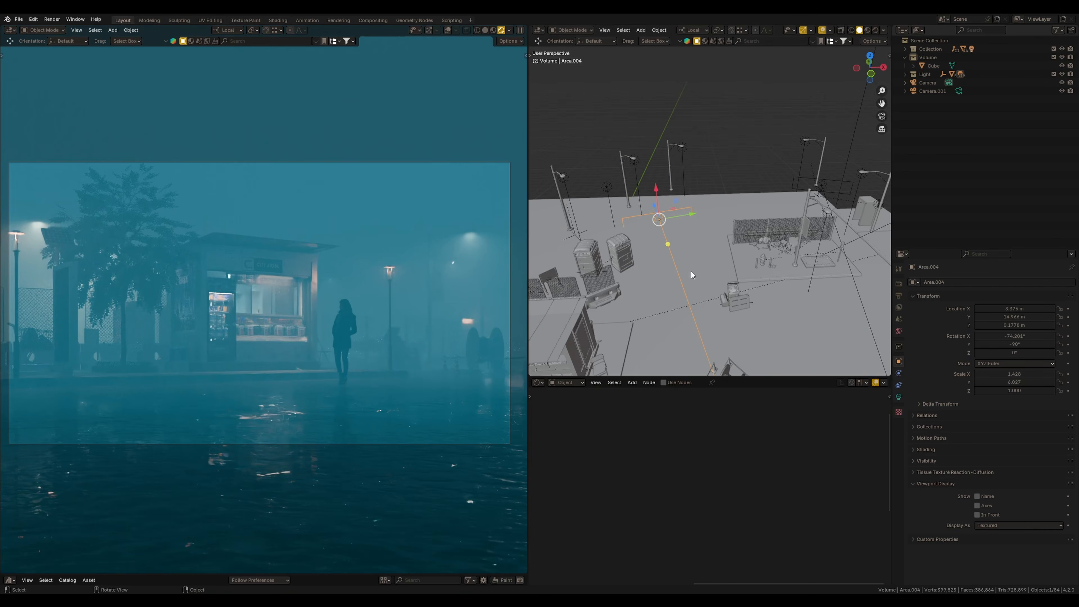
# - Check the area lights' placement from the camera and top views, selecting the one at the ground plane's far corner
pyautogui.press('KP_0')
pyautogui.scroll(5, 719, 202)
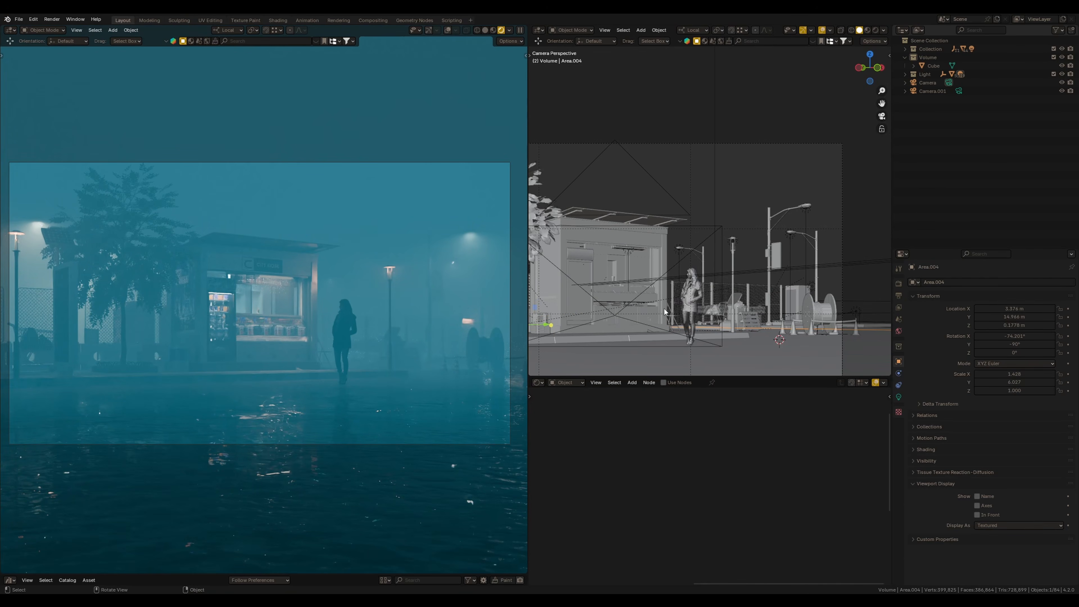
pyautogui.press('KP_7')
pyautogui.scroll(3, 740, 284)
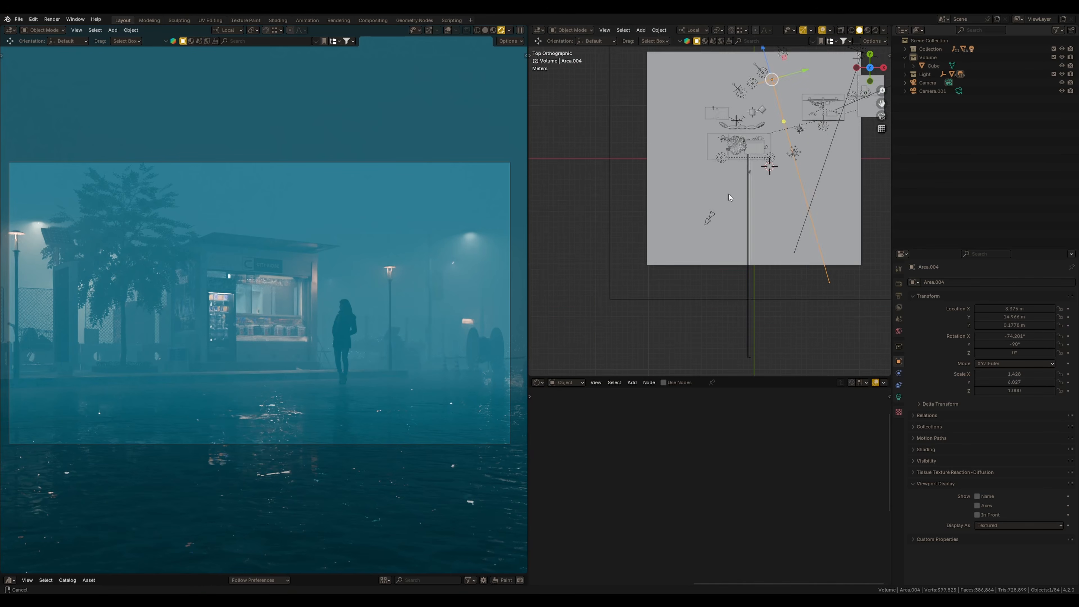
pyautogui.click(770, 199)
pyautogui.moveTo(771, 205); pyautogui.dragTo(726, 182, button='middle')
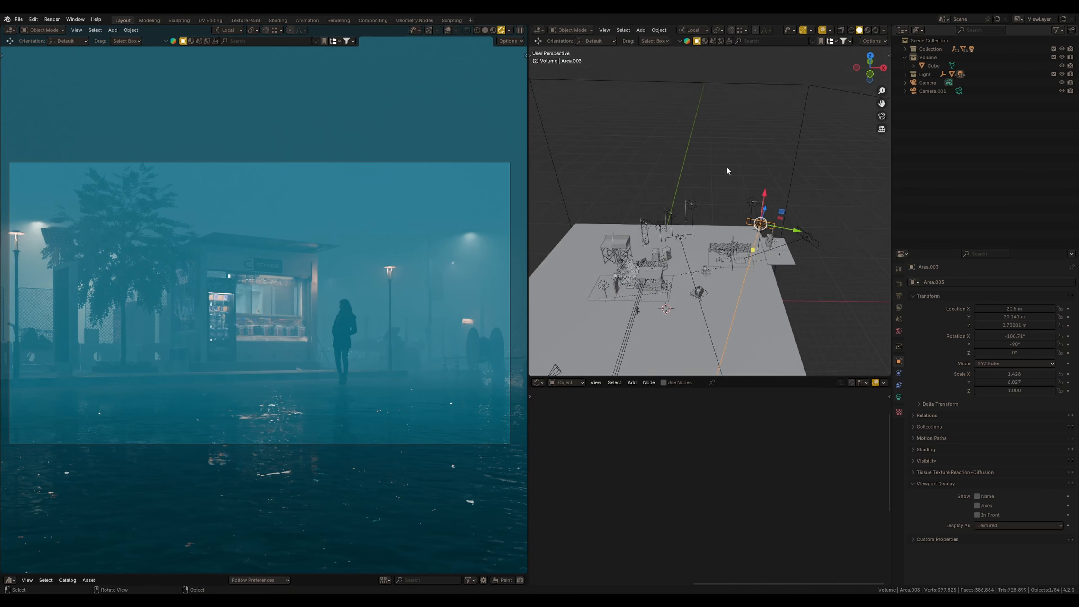
pyautogui.press('KP_0')
pyautogui.scroll(-1, 729, 246)
pyautogui.keyDown('shift'); pyautogui.moveTo(703, 295); pyautogui.dragTo(796, 236, button='middle'); pyautogui.keyUp('shift')
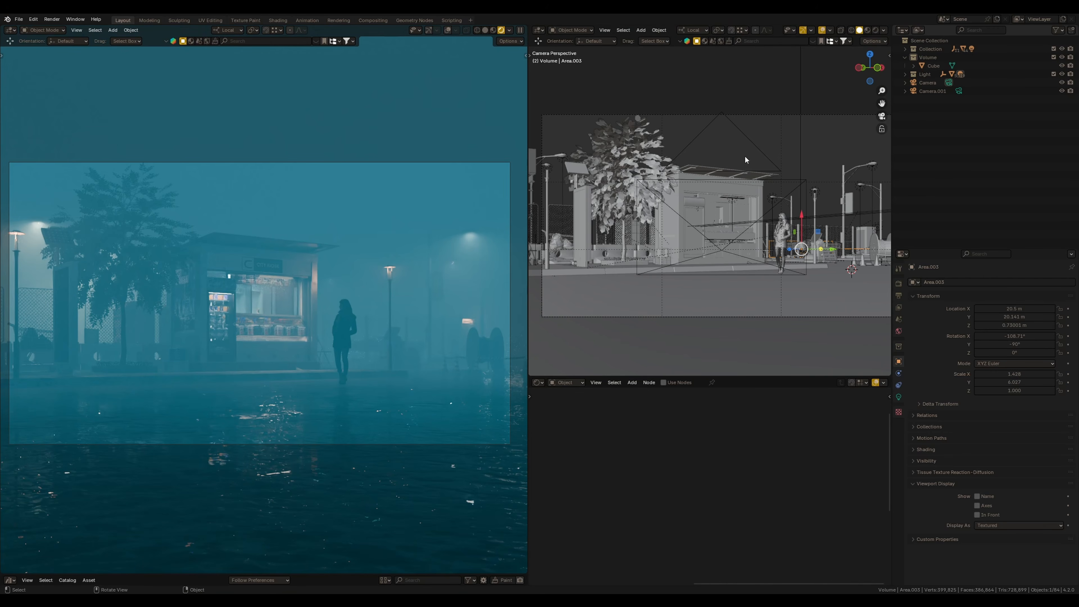
# - Select the volume cube and raise its Principled Volume Anisotropy to about 0.891
pyautogui.click(801, 133)
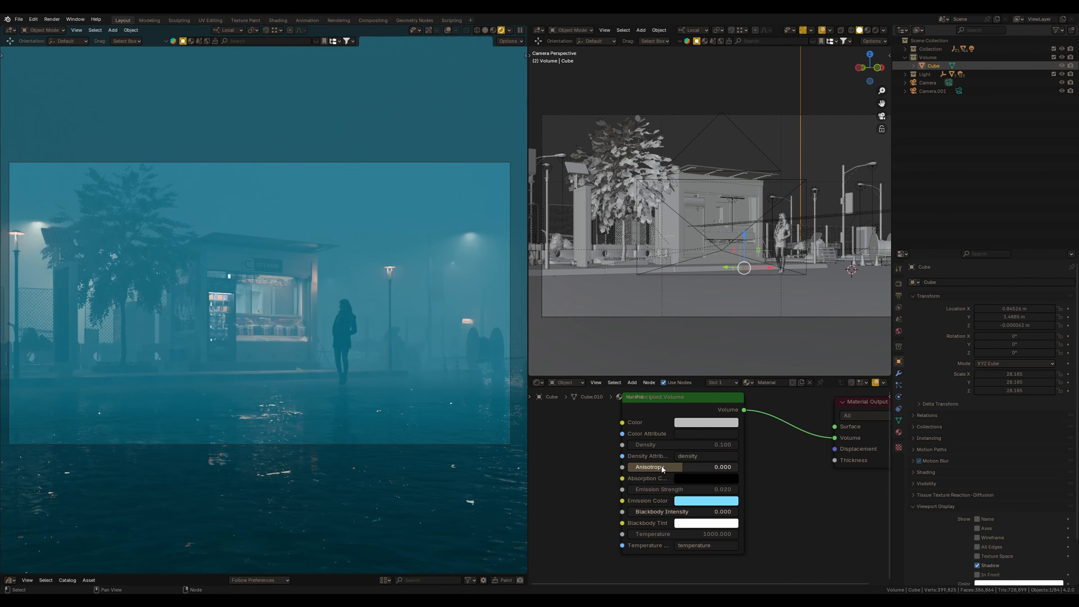
pyautogui.moveTo(676, 469); pyautogui.dragTo(734, 469)
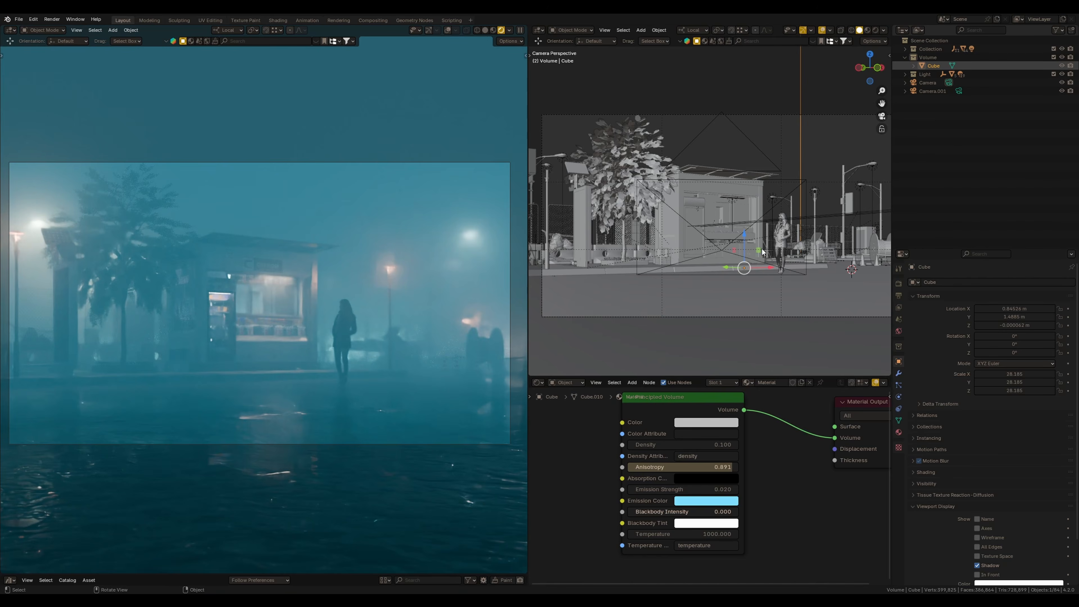
# - Try deleting the area light at the ground plane's far corner, and undo back to the volume cube being selected
pyautogui.press('KP_7')
pyautogui.scroll(-3, 744, 184)
pyautogui.scroll(5, 712, 217)
pyautogui.keyDown('shift'); pyautogui.moveTo(712, 217); pyautogui.dragTo(730, 222, button='middle'); pyautogui.keyUp('shift')
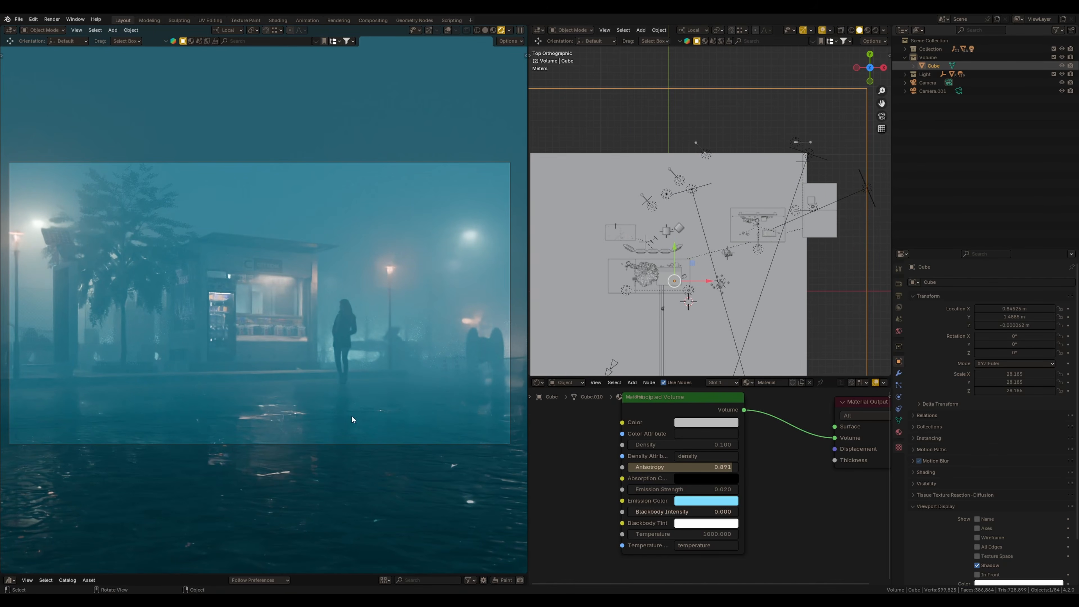
pyautogui.click(821, 156)
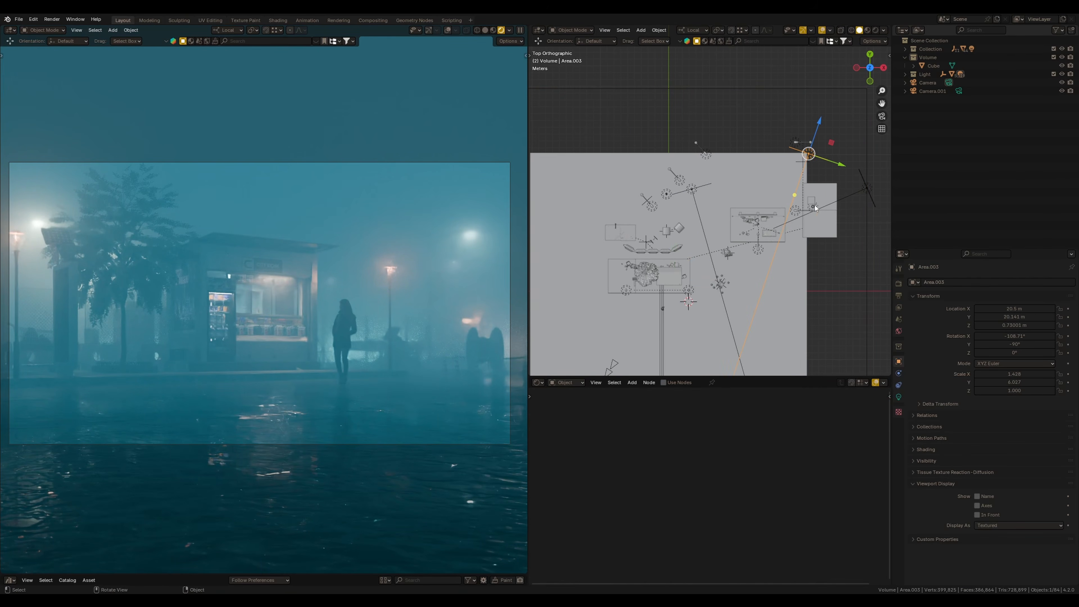
pyautogui.press('Delete')
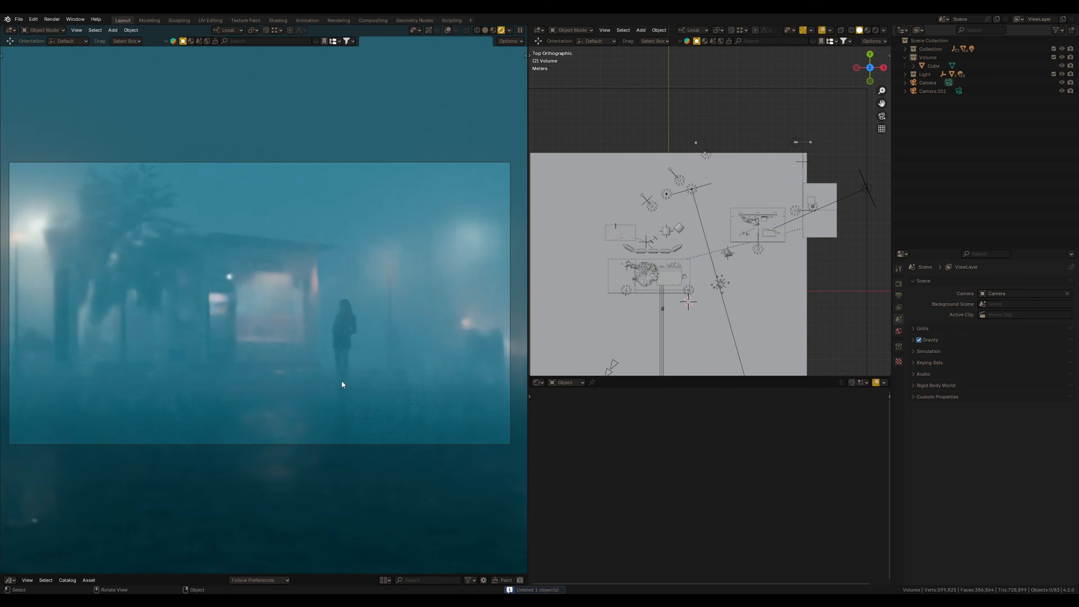
pyautogui.hotkey('ctrl', 'z')
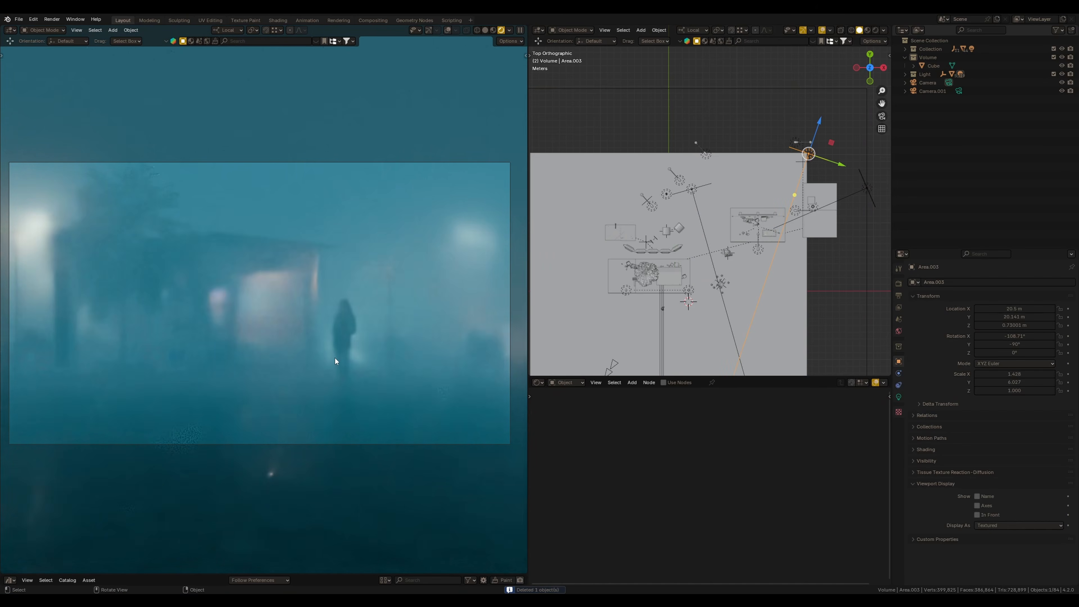
pyautogui.hotkey('ctrl', 'z')
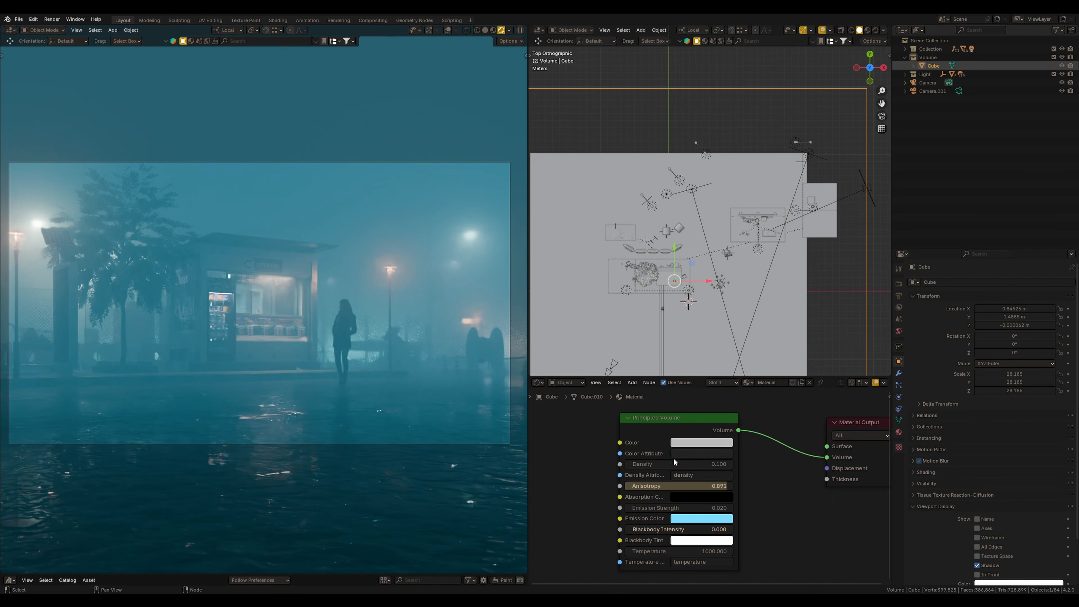
# - Try a purple volume Color with a deeper blue Emission Color, and a warm yellow emission tint
pyautogui.click(681, 443)
pyautogui.moveTo(717, 339); pyautogui.dragTo(741, 339)
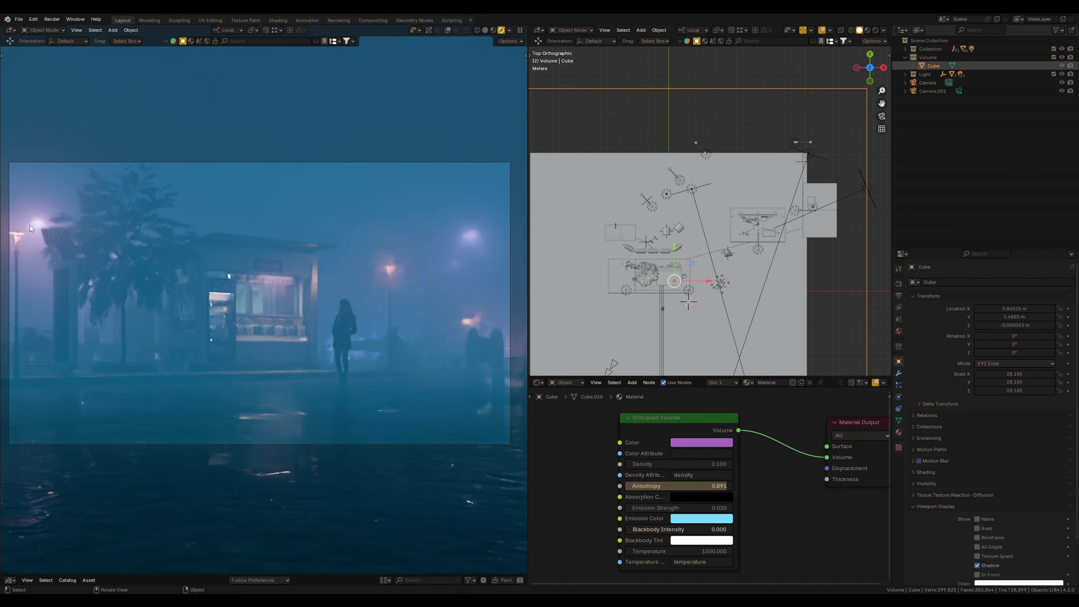
pyautogui.click(710, 519)
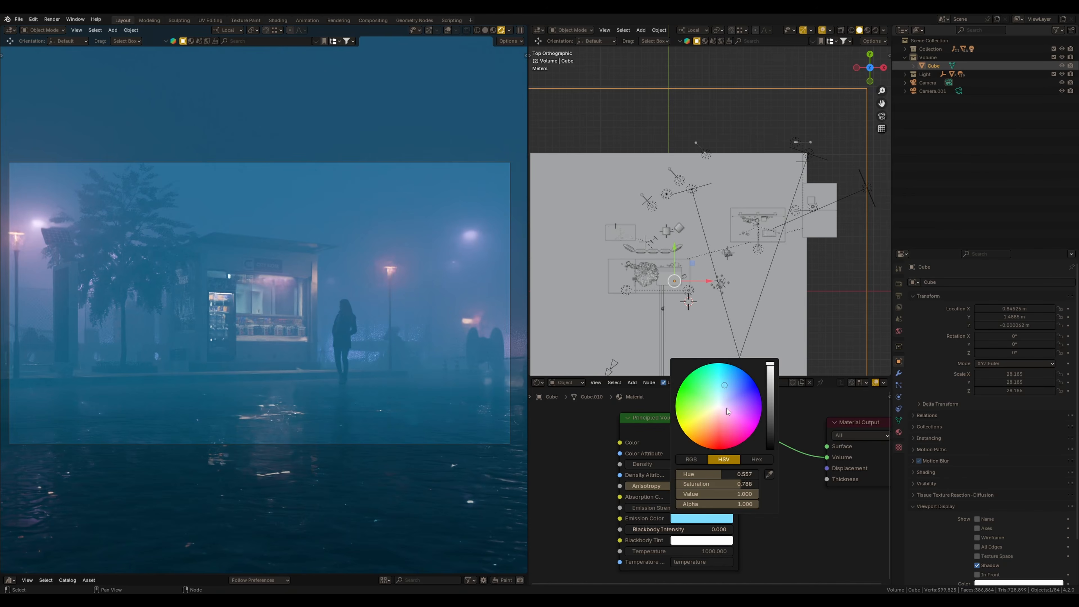
pyautogui.moveTo(727, 408)
pyautogui.mouseDown()
pyautogui.moveTo(744, 395)
pyautogui.moveTo(729, 383)
pyautogui.mouseUp()
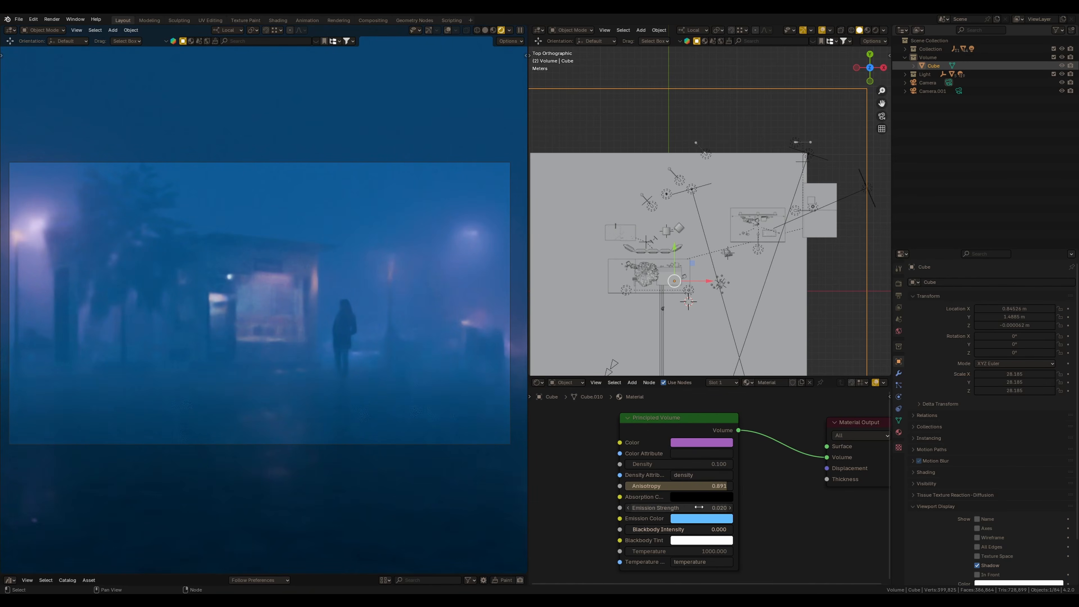
pyautogui.click(702, 518)
pyautogui.moveTo(728, 388)
pyautogui.mouseDown()
pyautogui.moveTo(723, 466)
pyautogui.moveTo(731, 395)
pyautogui.moveTo(691, 431)
pyautogui.moveTo(704, 424)
pyautogui.moveTo(706, 445)
pyautogui.moveTo(711, 416)
pyautogui.moveTo(707, 429)
pyautogui.mouseUp()
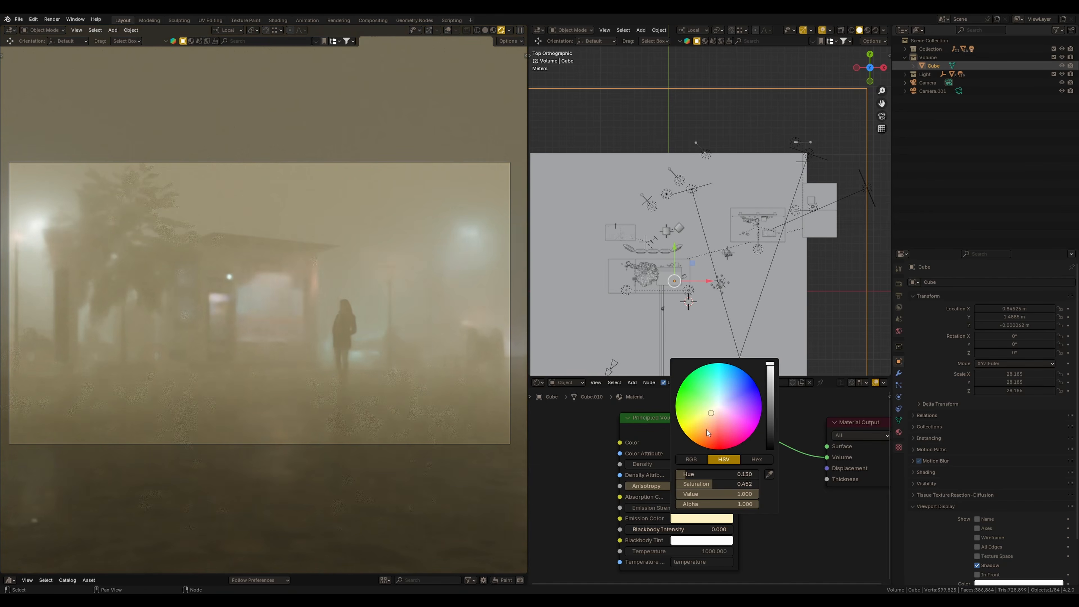
# - Set the volume's Emission Color to a soft light blue, hue about 0.575 and saturation about 0.692
pyautogui.click(695, 519)
pyautogui.moveTo(718, 417); pyautogui.dragTo(725, 390)
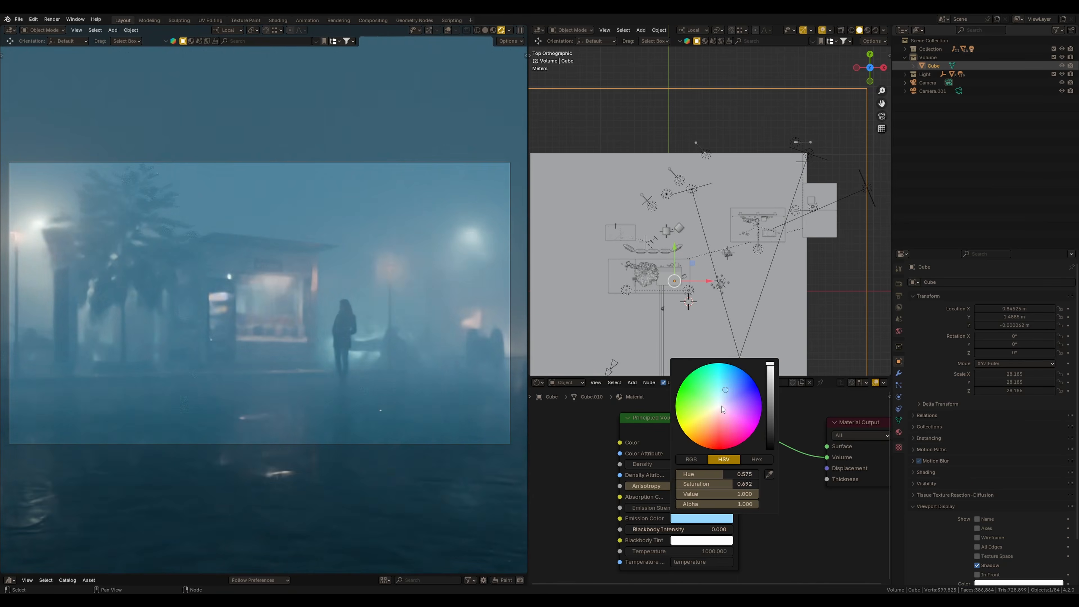
# - Switch the shader node editor to the Compositor and enable the compositor preview for the camera view in the rendered viewport
pyautogui.scroll(1, 660, 438)
pyautogui.click(537, 383)
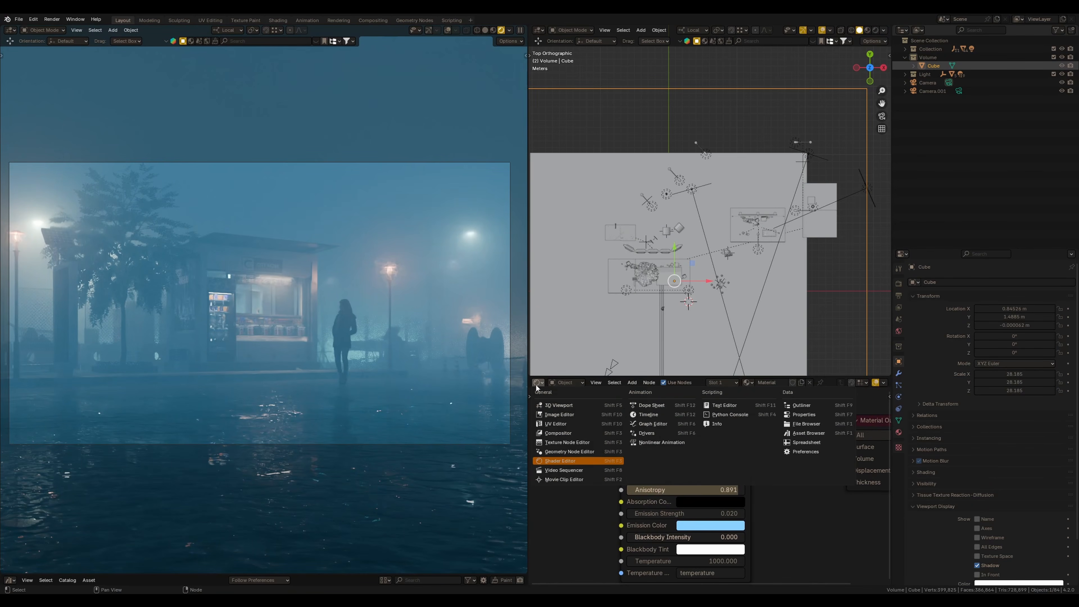
pyautogui.click(565, 434)
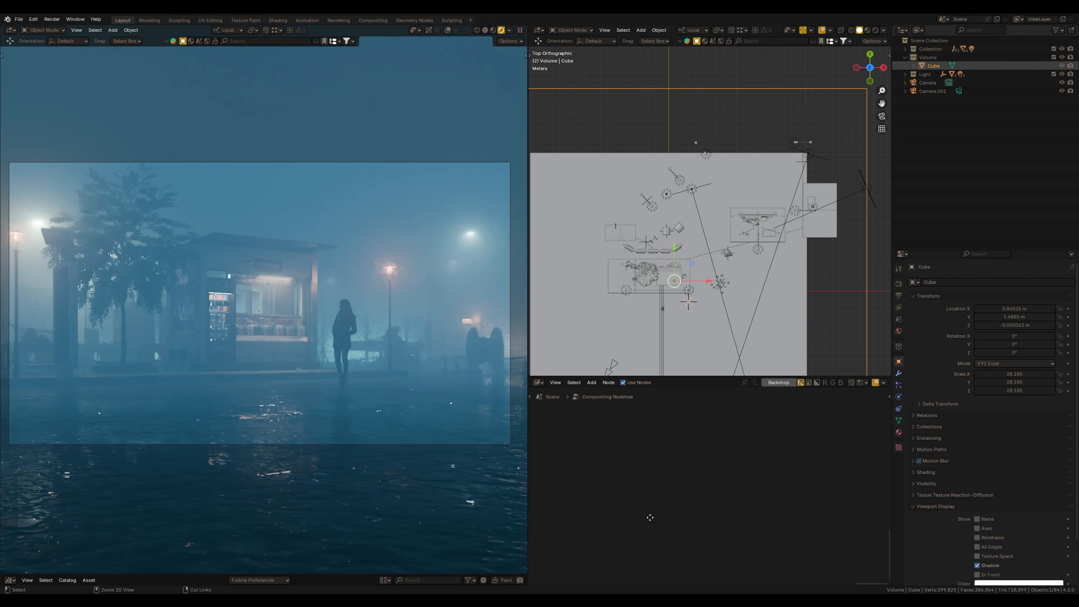
pyautogui.moveTo(688, 525); pyautogui.dragTo(752, 487, button='middle')
pyautogui.scroll(5, 695, 452)
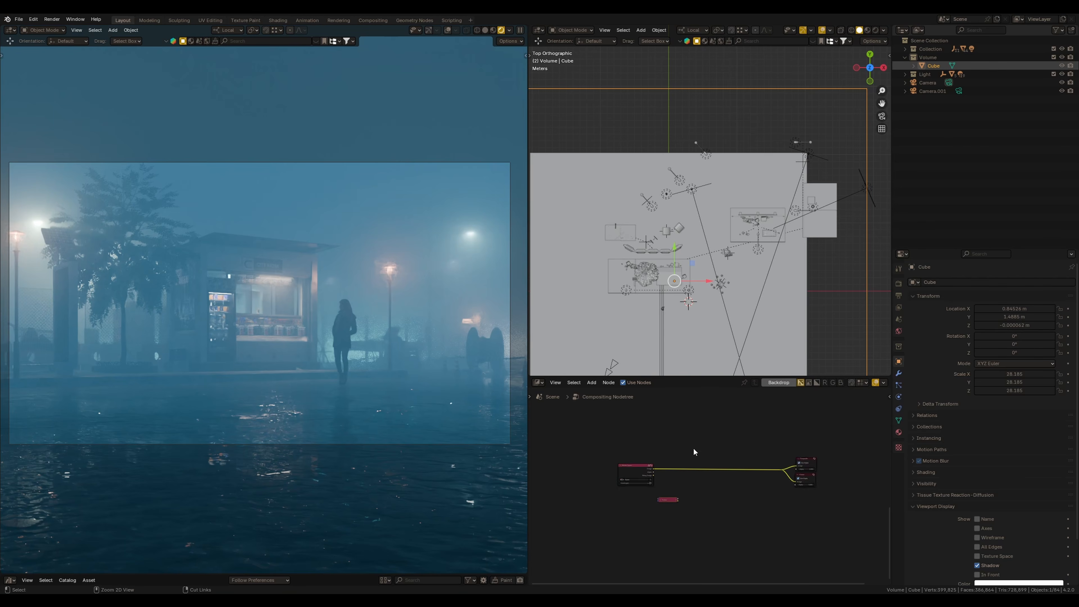
pyautogui.click(510, 31)
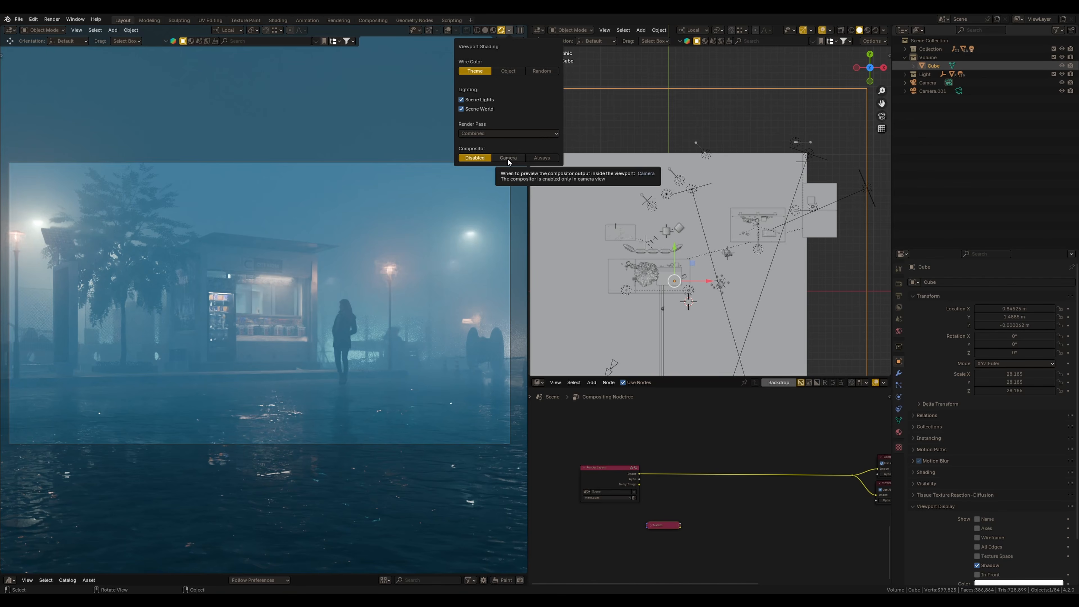
pyautogui.scroll(2, 704, 482)
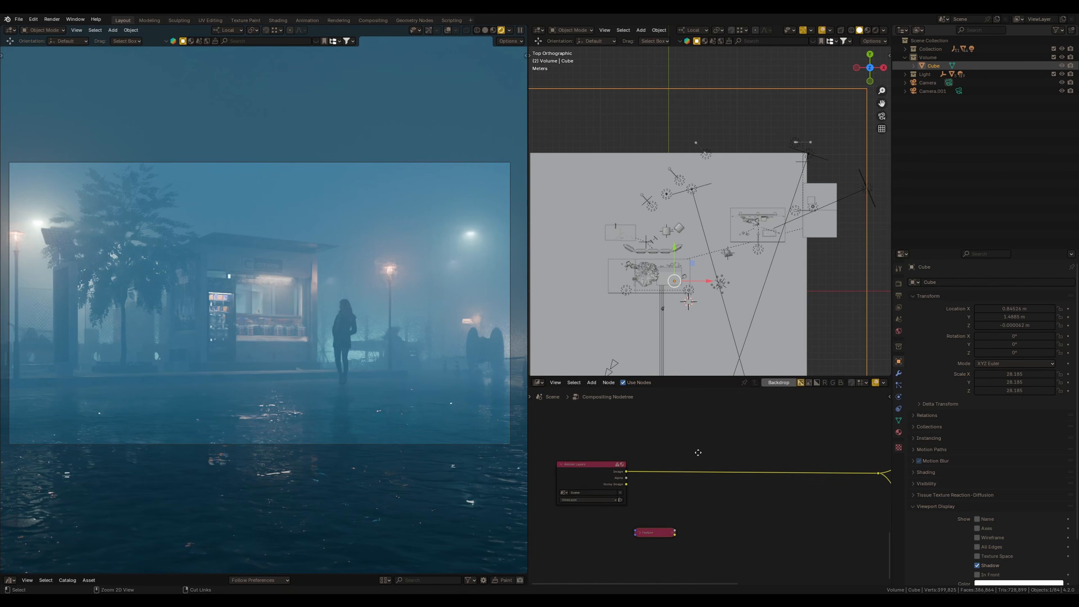
pyautogui.moveTo(698, 453); pyautogui.dragTo(707, 428, button='middle')
pyautogui.press('Home')
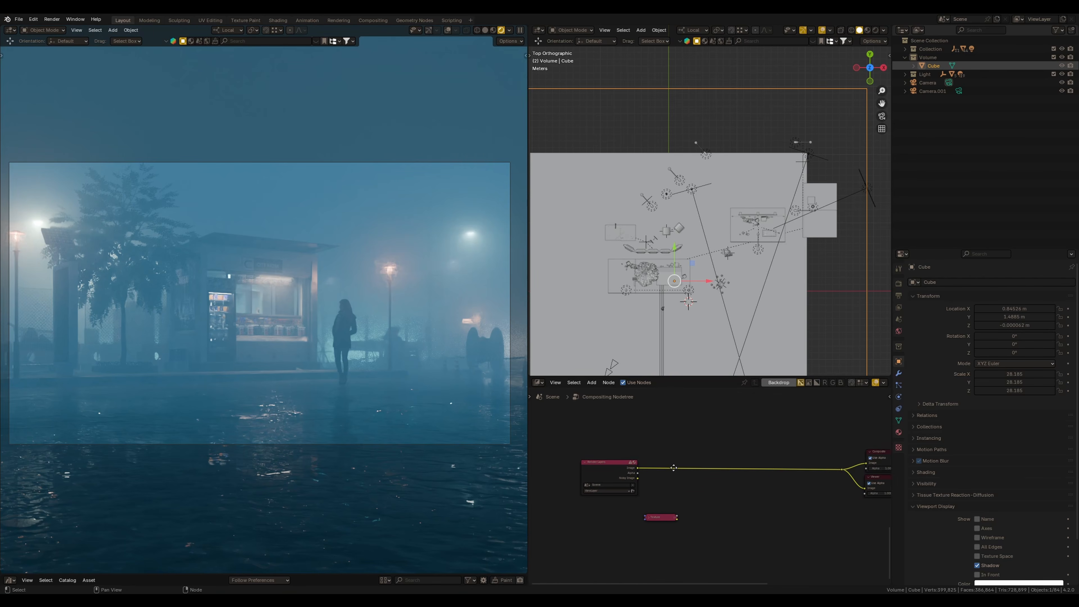
# - Insert a Glare node on the Render Layers image link and set its glare type to Bloom
pyautogui.hotkey('shift', 'a')
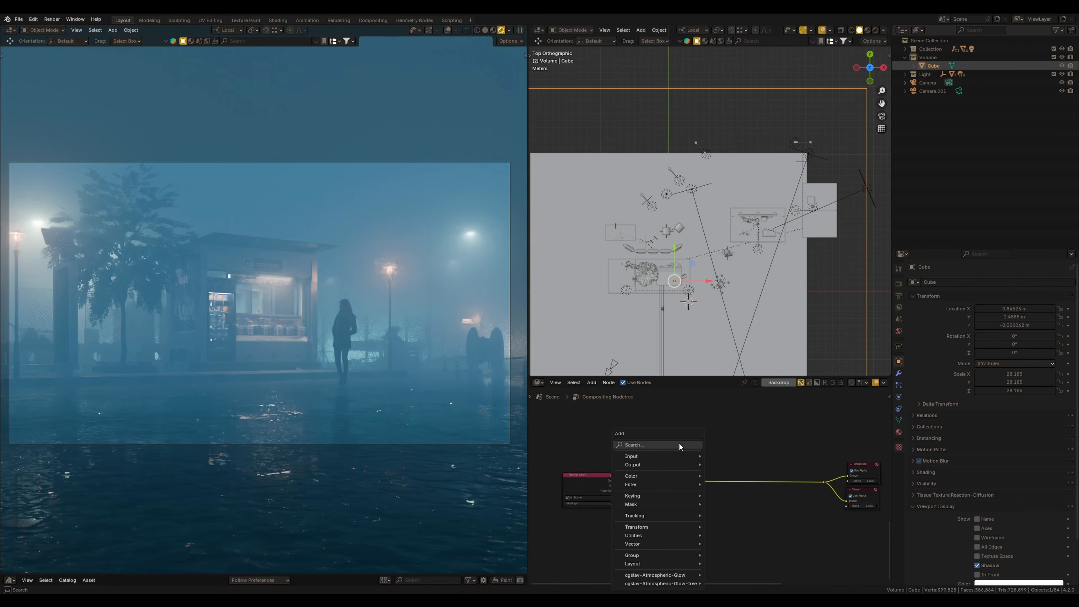
pyautogui.click(677, 447)
pyautogui.write('glare')
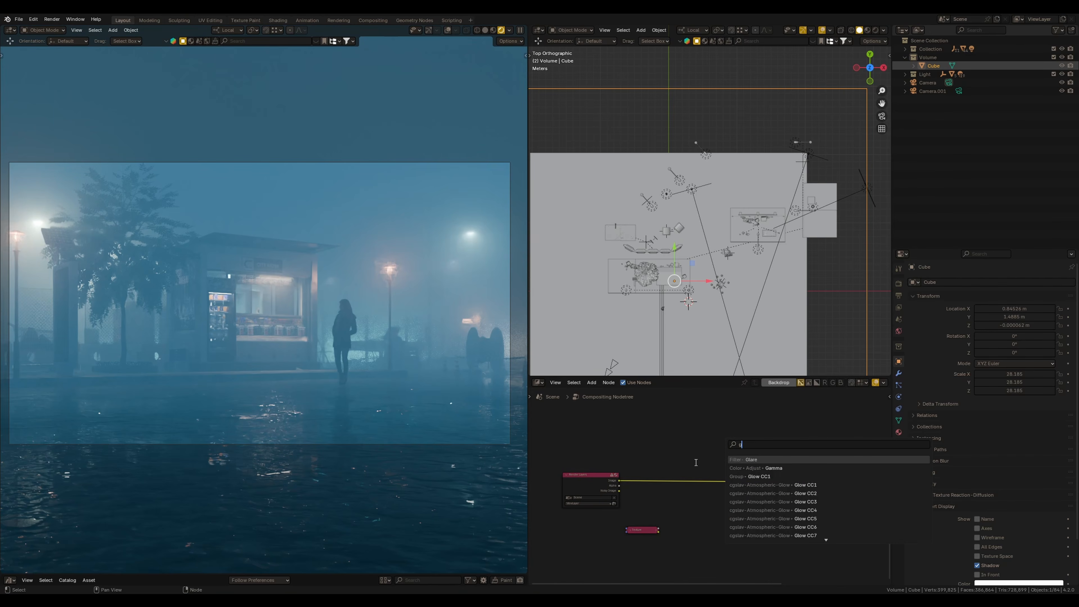
pyautogui.press('Return')
pyautogui.click(737, 452)
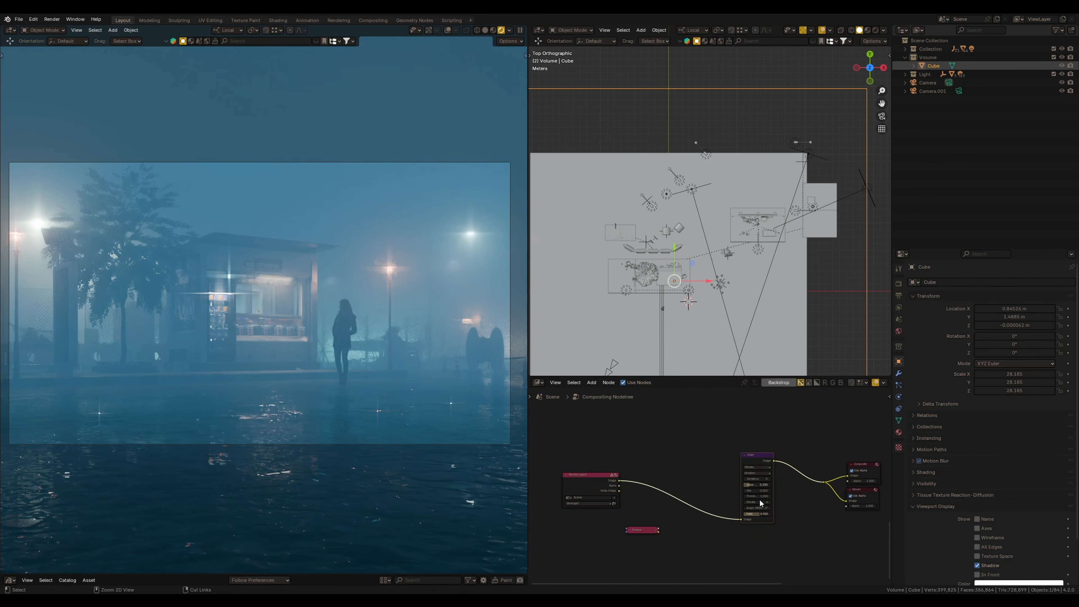
pyautogui.press('KP_Decimal')
pyautogui.click(699, 435)
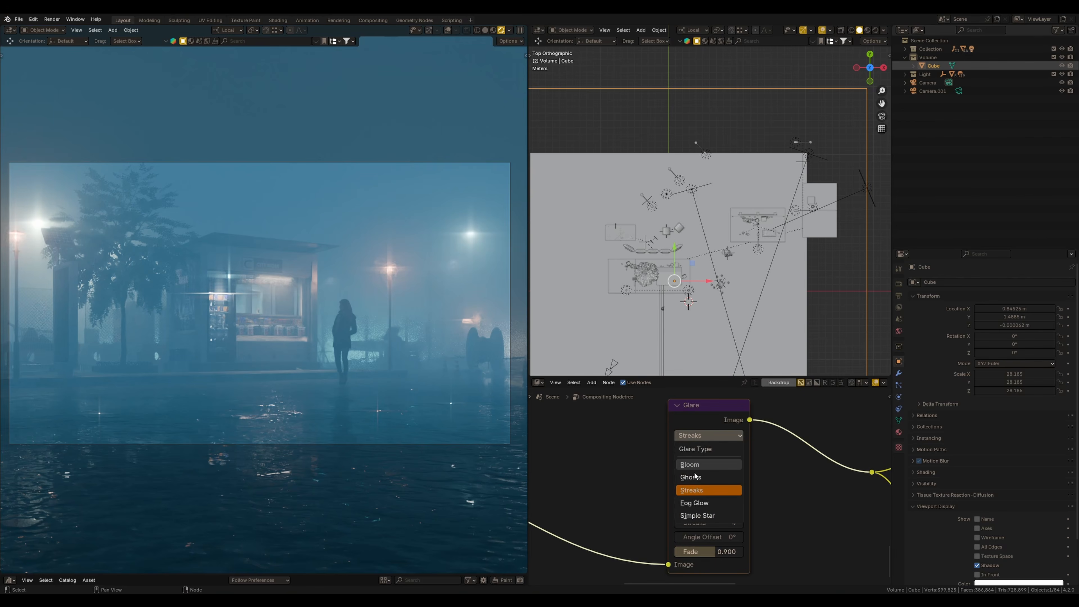
pyautogui.click(699, 435)
pyautogui.click(691, 464)
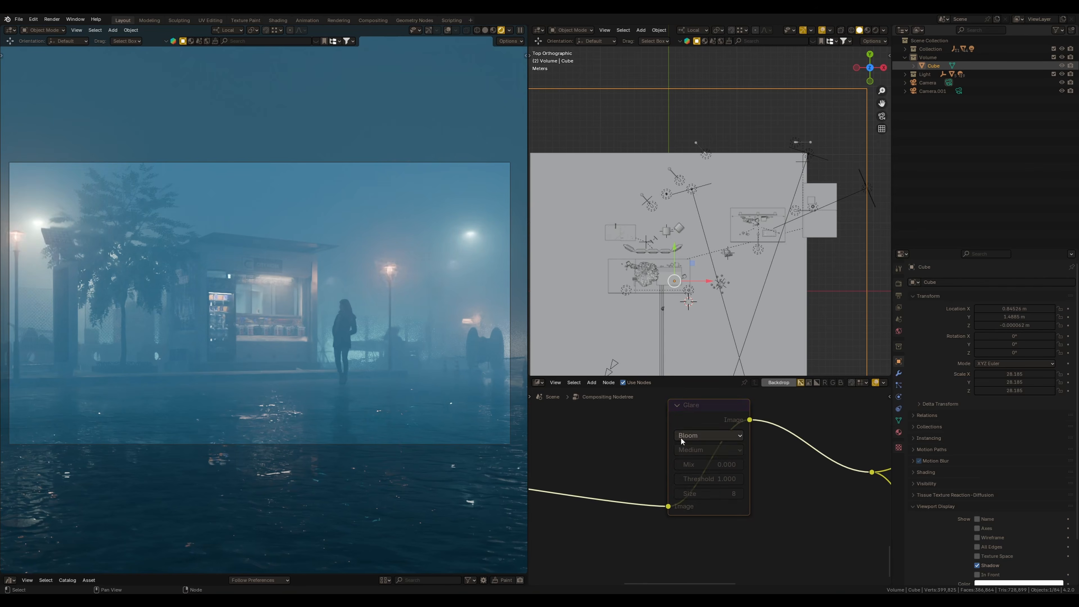
# - Toggle the Glare node's mute on and off to compare the render with and without bloom
pyautogui.press('m')
pyautogui.press('m')
pyautogui.press('m')
pyautogui.press('m')
pyautogui.press('m')
pyautogui.press('m')
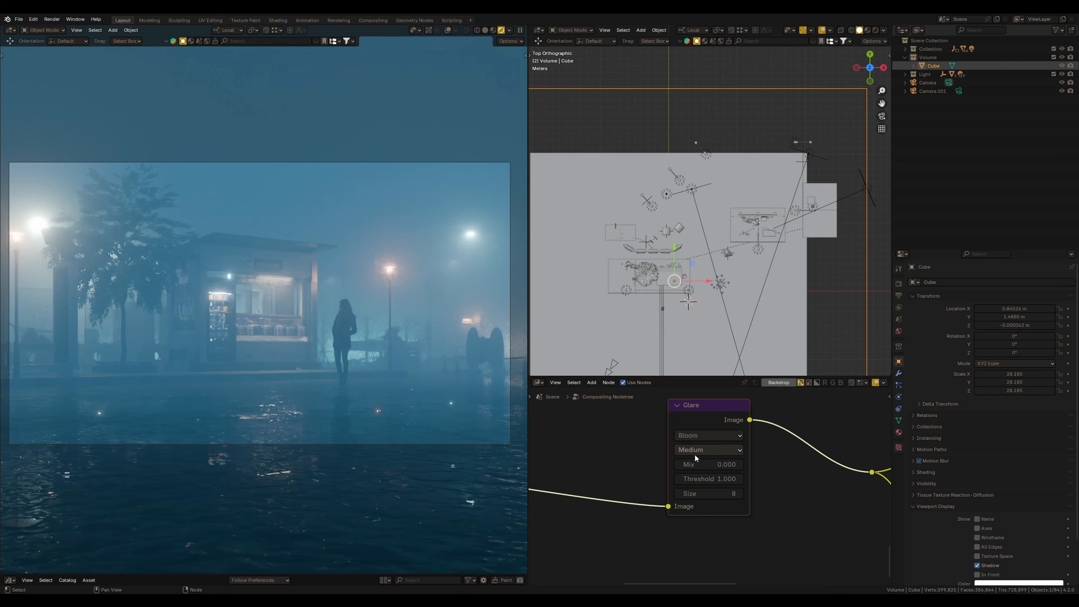
# - Set the Glare node's Mix to 0.1 and its Threshold to 0.3
pyautogui.moveTo(697, 464); pyautogui.dragTo(729, 470)
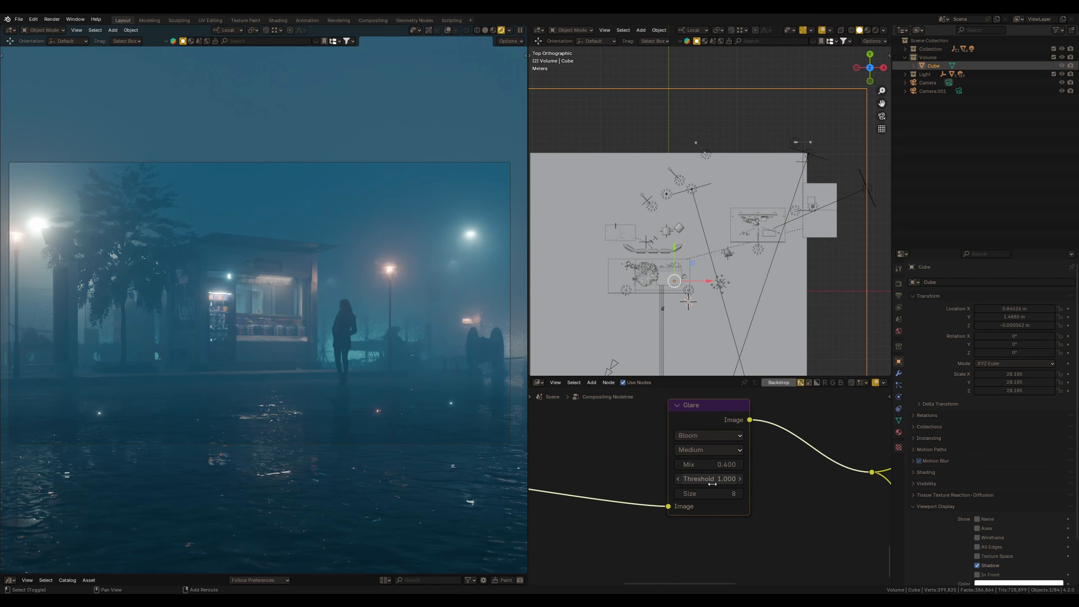
pyautogui.hotkey('ctrl', 'z')
pyautogui.click(720, 464)
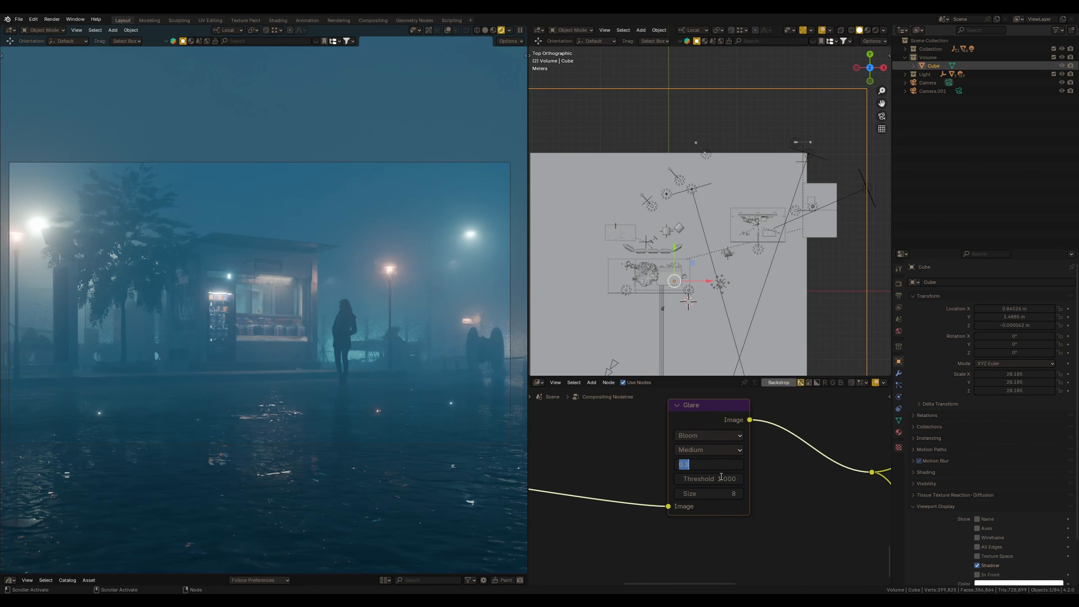
pyautogui.write('0.1')
pyautogui.press('Return')
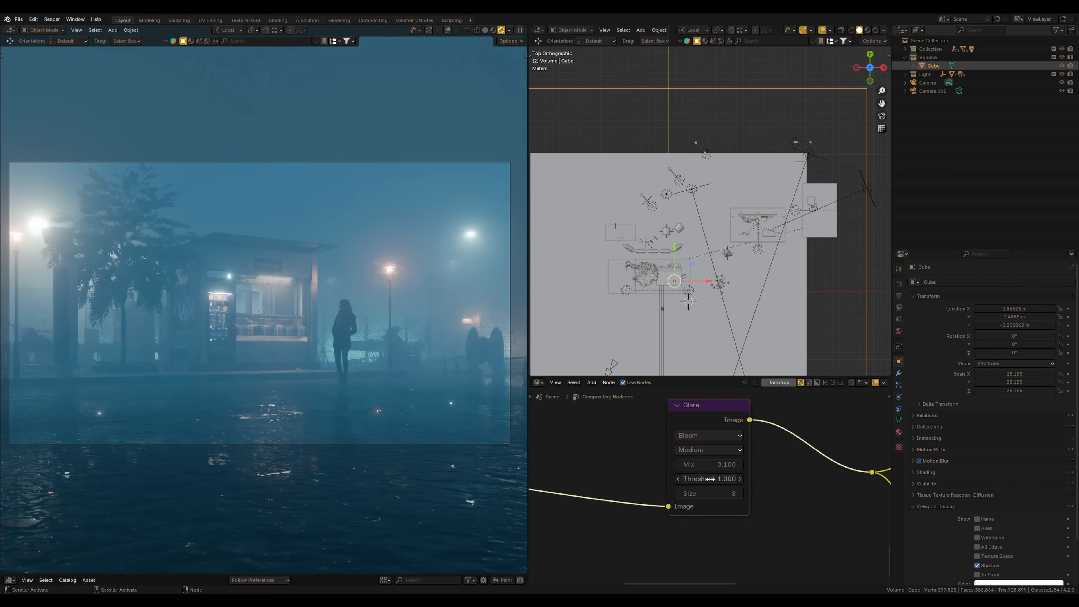
pyautogui.click(710, 479)
pyautogui.write('0.3')
pyautogui.press('Return')
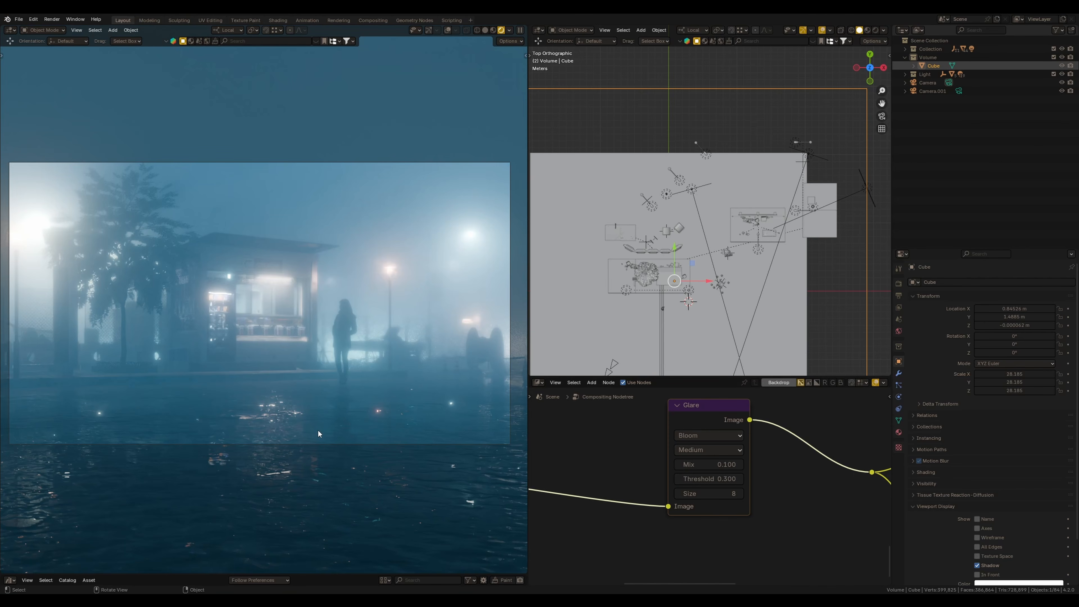
# - Insert a Lens Distortion node between the Glare node and the Composite and Viewer outputs
pyautogui.scroll(-3, 718, 481)
pyautogui.moveTo(722, 480); pyautogui.dragTo(683, 488, button='middle')
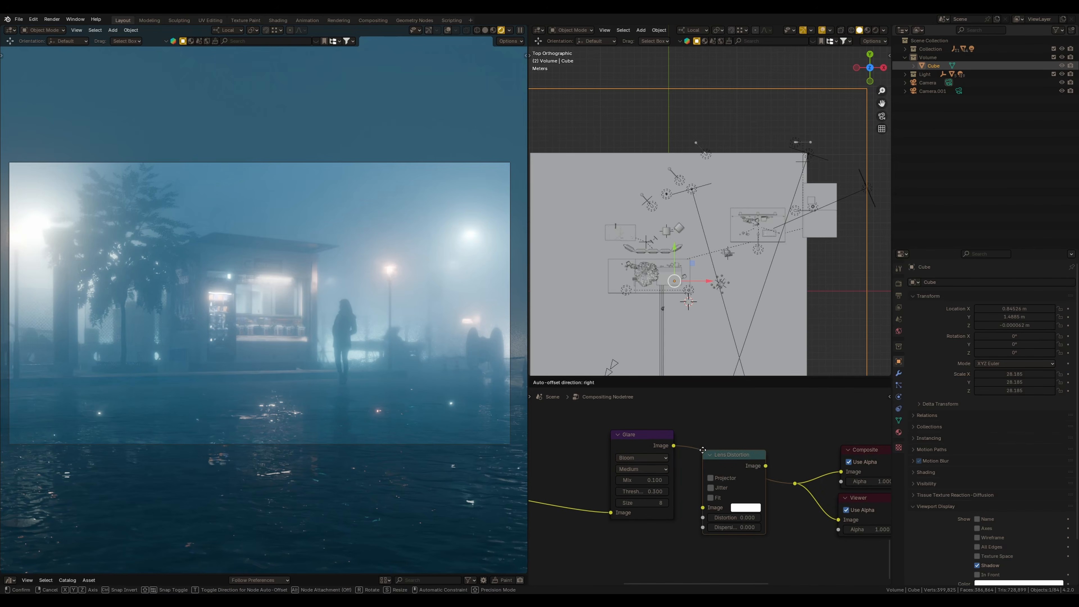
pyautogui.click(704, 432)
pyautogui.moveTo(729, 502); pyautogui.dragTo(672, 496, button='middle')
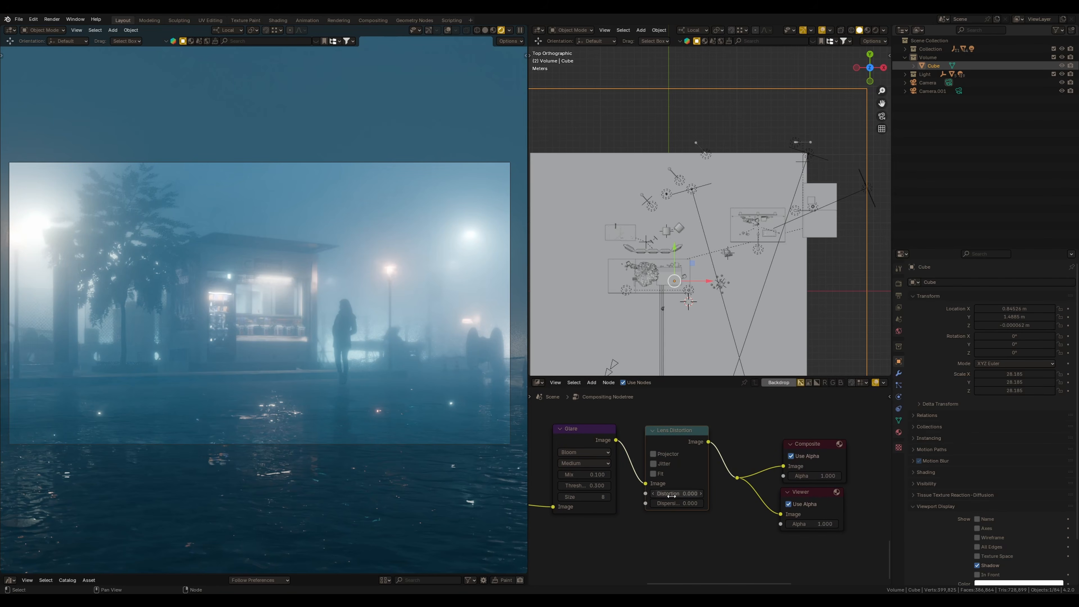
# - Enable Fit on the Lens Distortion node and set its Dispersion to 0.02
pyautogui.click(653, 473)
pyautogui.click(689, 502)
pyautogui.write('0.02')
pyautogui.press('Return')
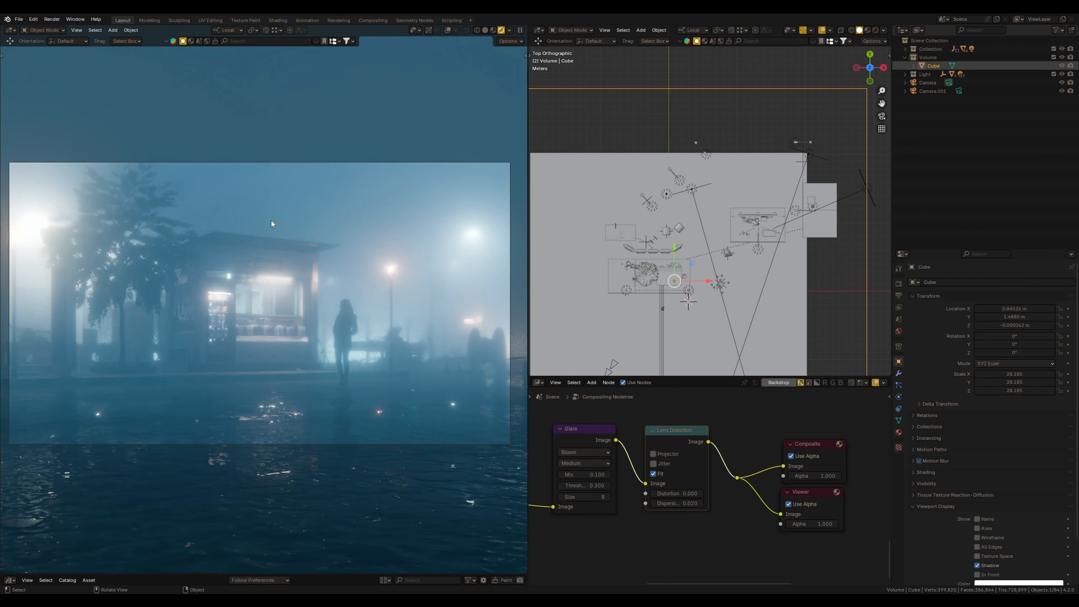
# - Move the Render Layers node farther away from the Glare and Lens Distortion nodes to make room for more nodes
pyautogui.moveTo(620, 458); pyautogui.dragTo(710, 442, button='middle')
pyautogui.keyDown('ctrl'); pyautogui.moveTo(711, 443); pyautogui.dragTo(692, 441, button='middle'); pyautogui.keyUp('ctrl')
pyautogui.moveTo(679, 423); pyautogui.dragTo(695, 424)
pyautogui.keyDown('ctrl'); pyautogui.moveTo(705, 491); pyautogui.dragTo(607, 457, button='middle'); pyautogui.keyUp('ctrl')
pyautogui.moveTo(607, 457); pyautogui.dragTo(694, 495, button='middle')
pyautogui.moveTo(651, 507); pyautogui.dragTo(517, 518)
pyautogui.click(626, 460)
pyautogui.moveTo(624, 476); pyautogui.dragTo(683, 444, button='middle')
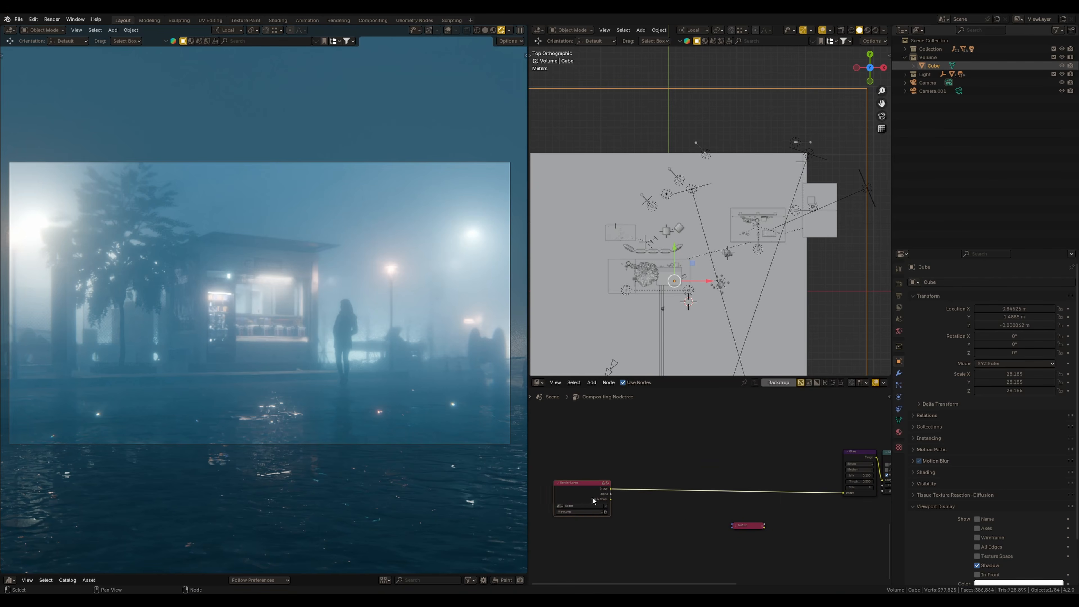
pyautogui.moveTo(592, 496); pyautogui.dragTo(570, 499)
pyautogui.moveTo(753, 461); pyautogui.dragTo(653, 469, button='middle')
pyautogui.moveTo(686, 420); pyautogui.dragTo(813, 515)
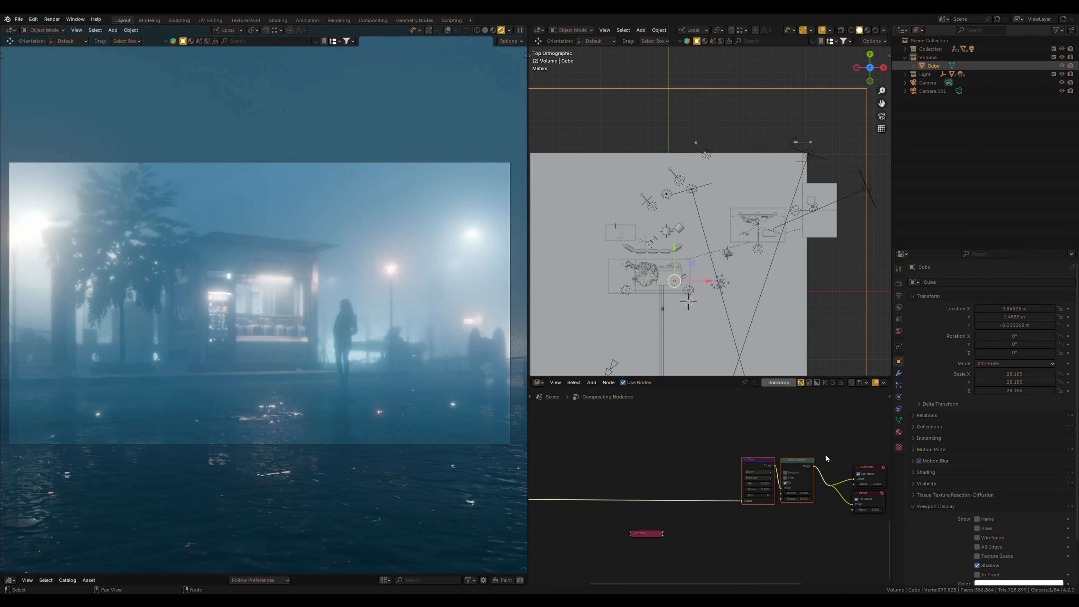
pyautogui.moveTo(575, 453); pyautogui.dragTo(661, 459, button='middle')
# - Insert an RGB Curves node between the Render Layers and Glare nodes
pyautogui.hotkey('shift', 'a')
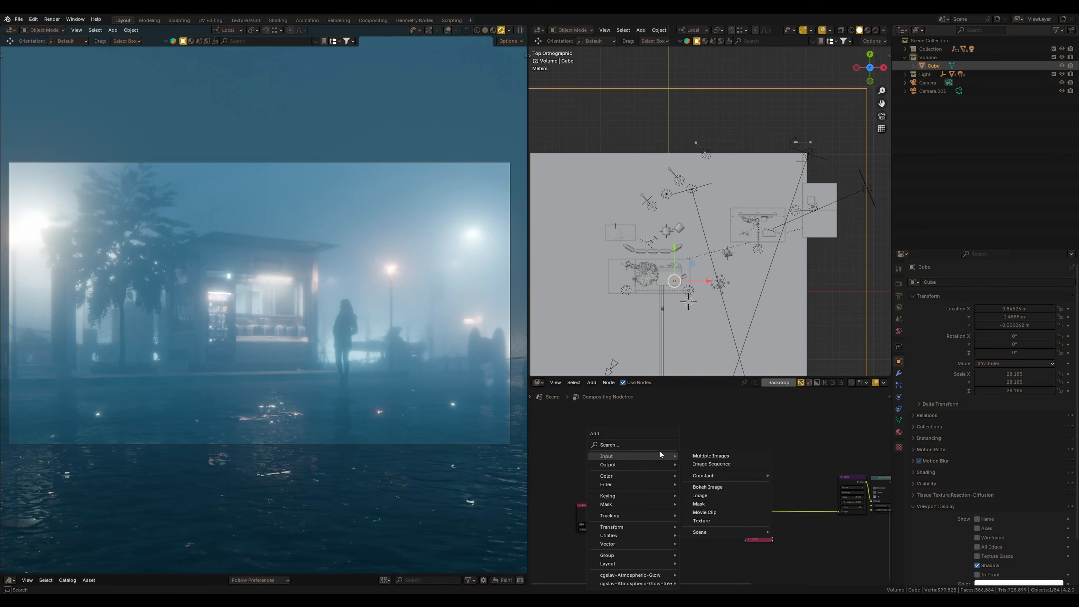
pyautogui.write('rgb')
pyautogui.press('Return')
pyautogui.click(653, 475)
# - Shape the combined RGB curve into a gentle S-curve with a shadow point and a highlight point for more contrast
pyautogui.scroll(2, 652, 480)
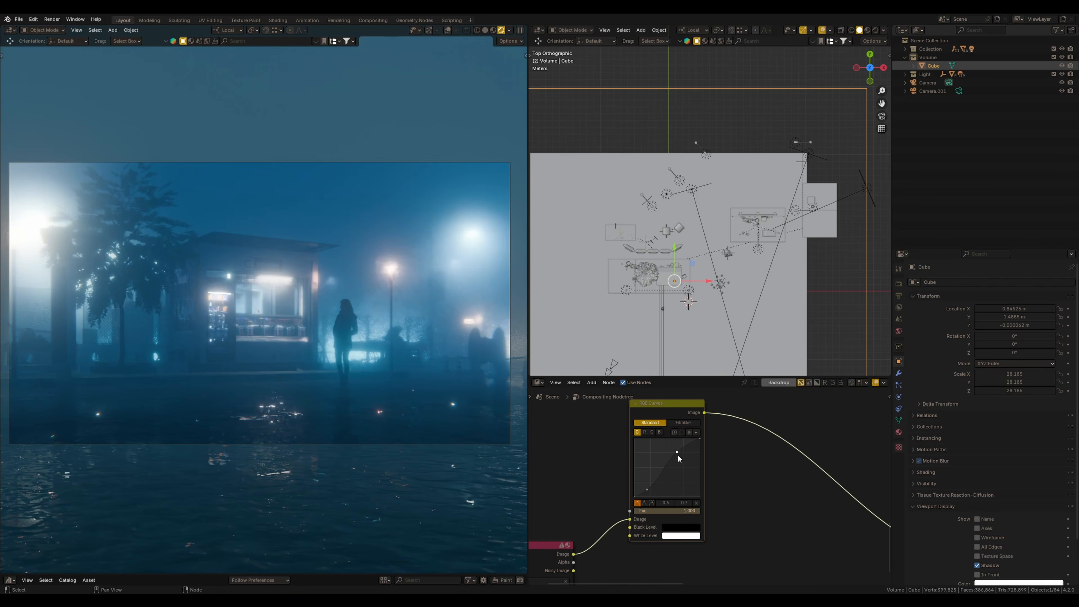
pyautogui.click(644, 490)
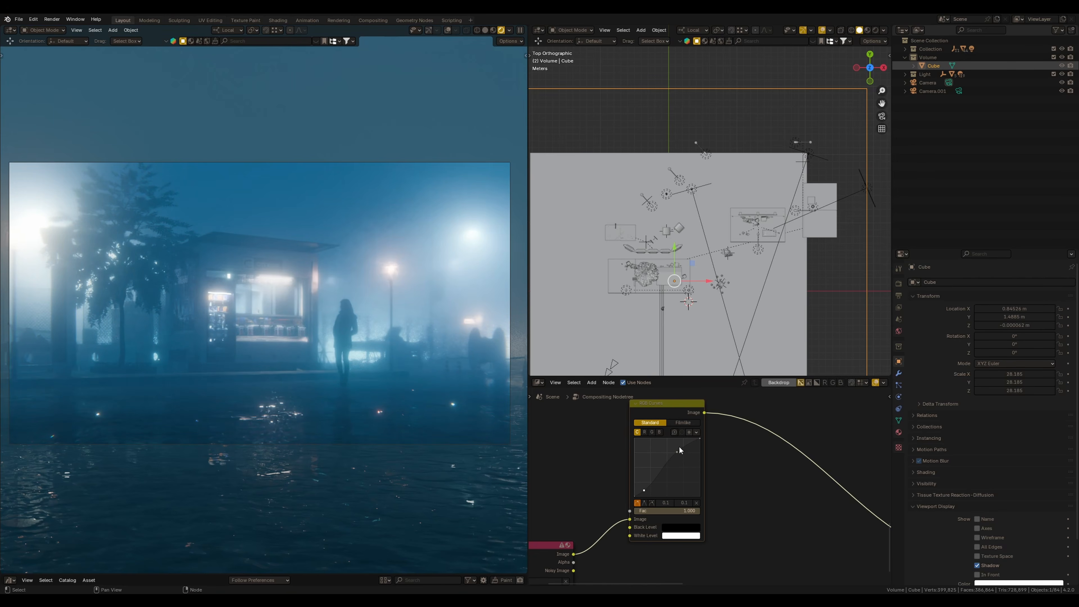
pyautogui.moveTo(679, 450); pyautogui.dragTo(680, 456)
pyautogui.moveTo(709, 469); pyautogui.dragTo(681, 473, button='middle')
pyautogui.scroll(-1, 681, 473)
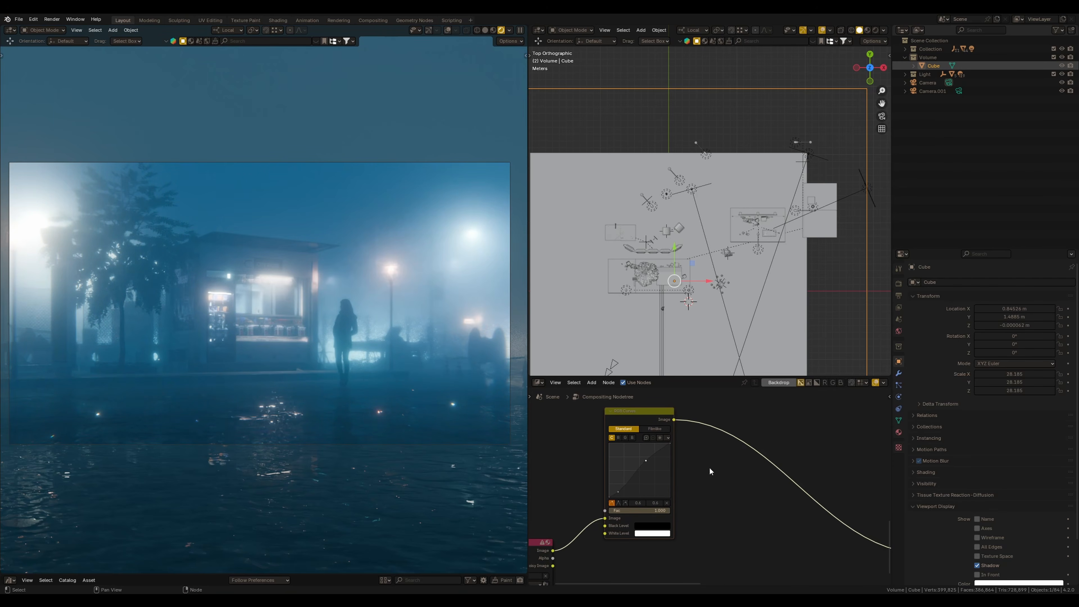
# - Toggle the Glare node's mute again to compare the color-graded image with and without its glow
pyautogui.scroll(-3, 709, 466)
pyautogui.moveTo(849, 463); pyautogui.dragTo(695, 452, button='middle')
pyautogui.moveTo(714, 436); pyautogui.dragTo(765, 488)
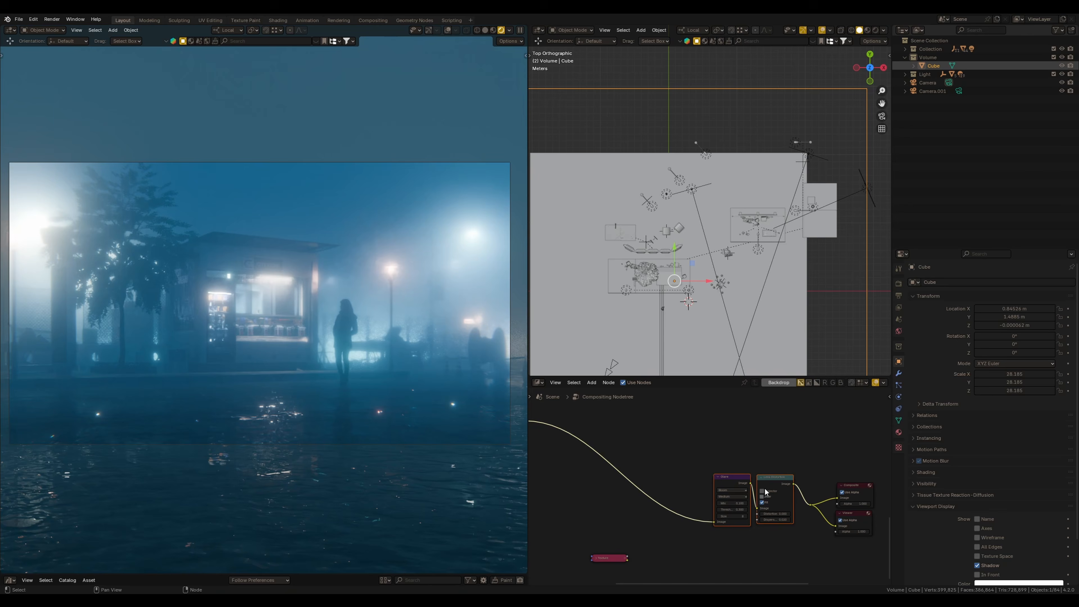
pyautogui.click(733, 478)
pyautogui.press('m')
pyautogui.press('m')
pyautogui.press('m')
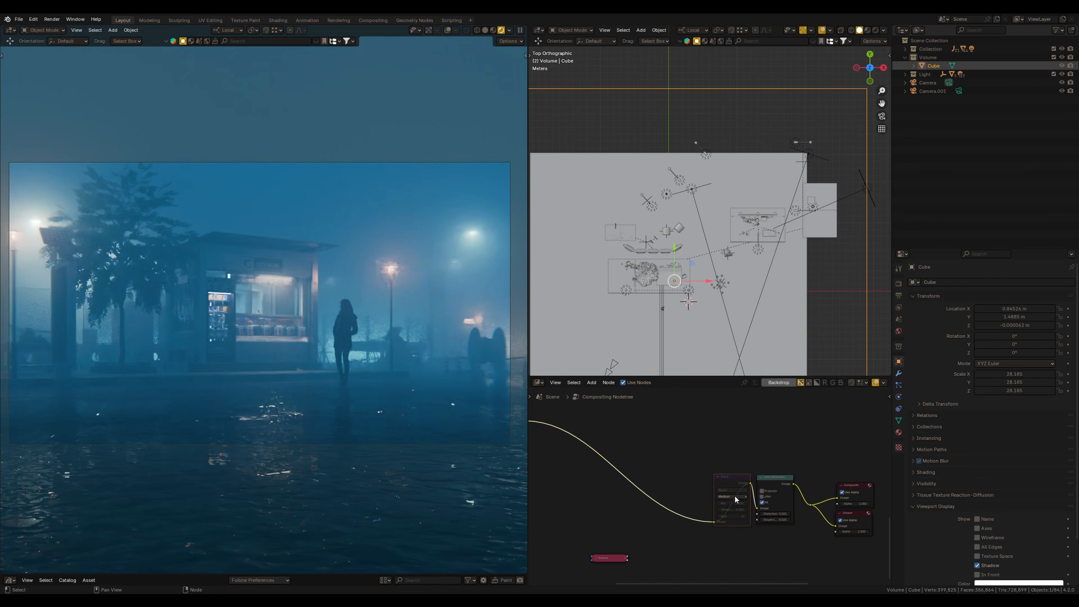
pyautogui.press('m')
# - Refine the contrast of the RGB Curves node by readjusting its highlight and shadow points
pyautogui.moveTo(599, 429); pyautogui.dragTo(706, 448, button='middle')
pyautogui.moveTo(613, 444); pyautogui.dragTo(616, 442)
pyautogui.moveTo(771, 529); pyautogui.dragTo(728, 508, button='middle')
pyautogui.moveTo(800, 480)
pyautogui.mouseDown()
pyautogui.moveTo(793, 465)
pyautogui.moveTo(790, 481)
pyautogui.mouseUp()
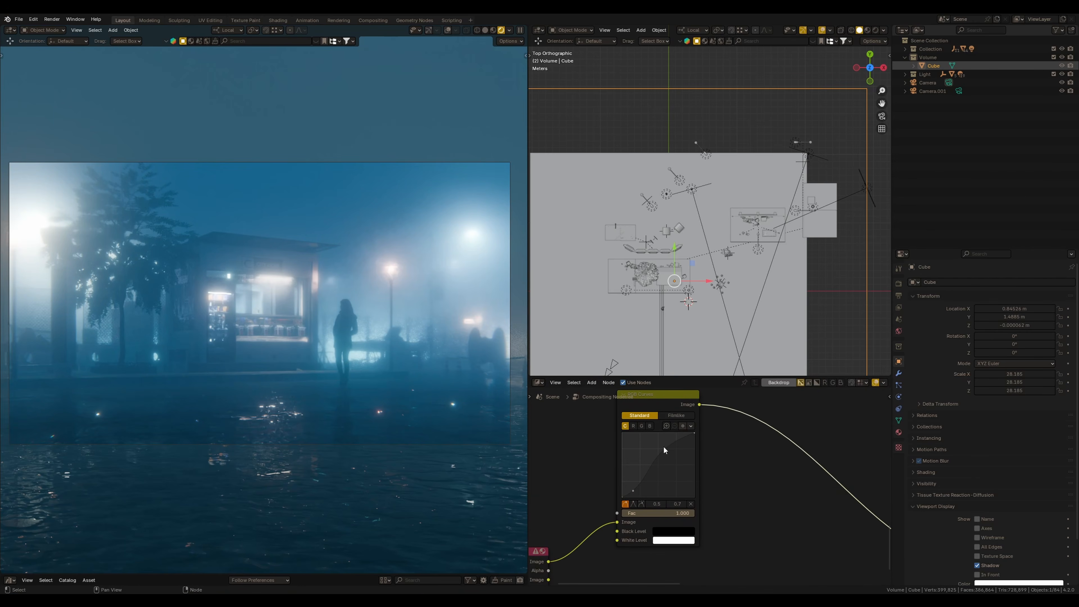
pyautogui.click(664, 447)
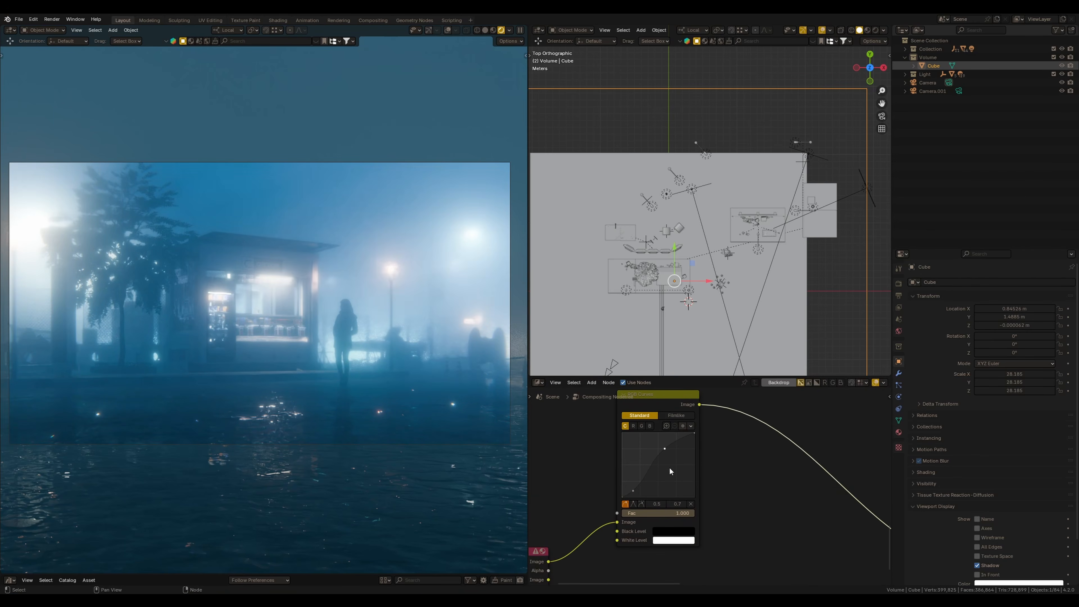
pyautogui.click(634, 491)
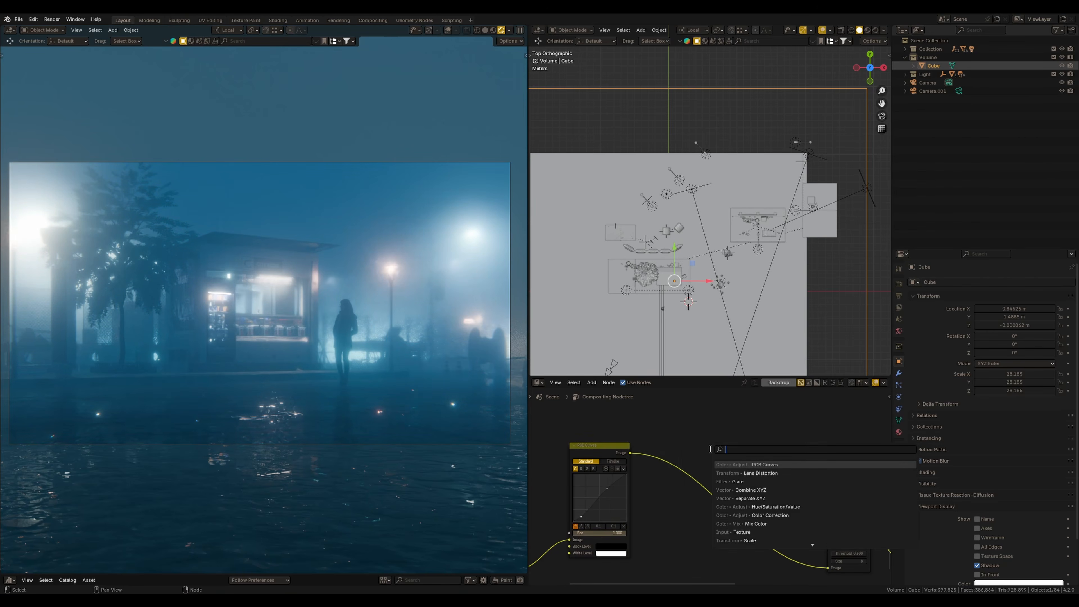
# - Insert a Color Correction node between the RGB Curves and Glare nodes
pyautogui.write('col')
pyautogui.press('Return')
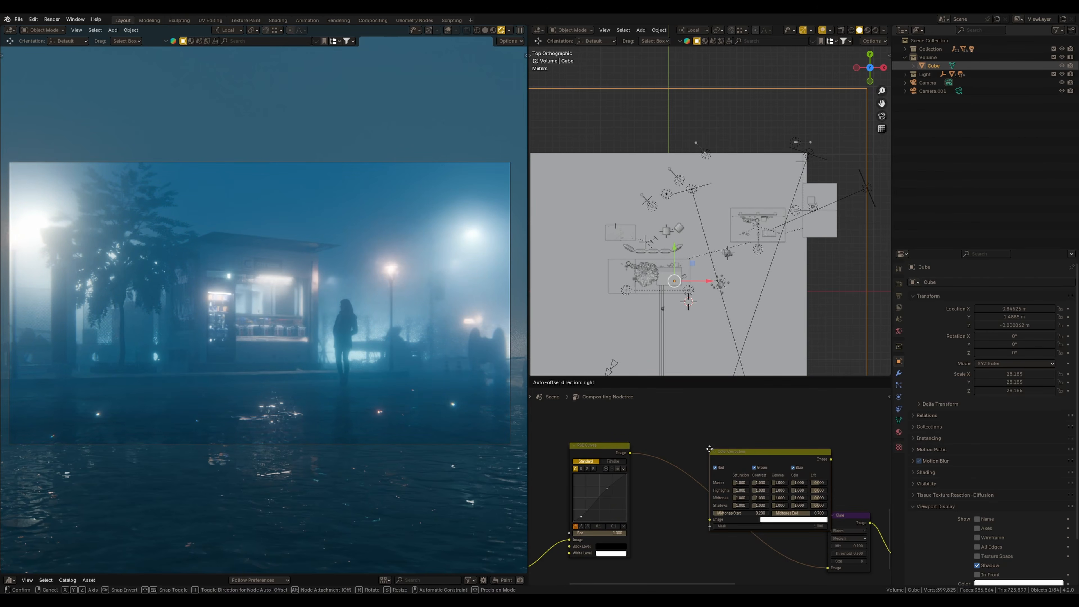
pyautogui.click(637, 436)
pyautogui.scroll(5, 638, 435)
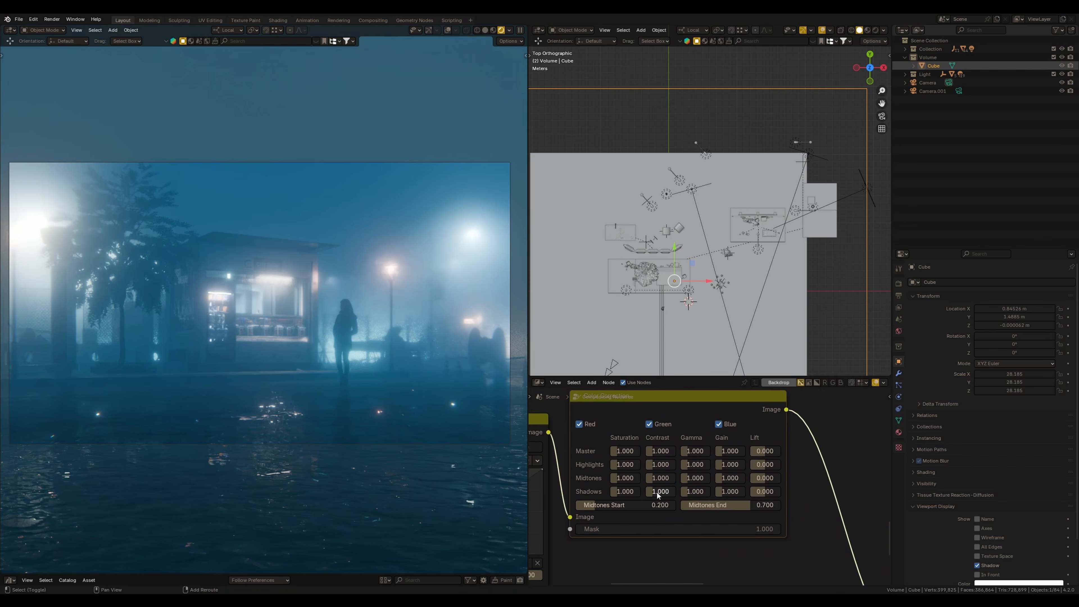
# - In the Color Correction node, set the Shadows Contrast to 1.070 and the Master Gain to 0.996
pyautogui.moveTo(656, 492)
pyautogui.mouseDown()
pyautogui.moveTo(640, 494)
pyautogui.moveTo(661, 494)
pyautogui.mouseUp()
pyautogui.scroll(1, 706, 485)
pyautogui.moveTo(725, 449)
pyautogui.mouseDown()
pyautogui.moveTo(748, 449)
pyautogui.moveTo(728, 448)
pyautogui.mouseUp()
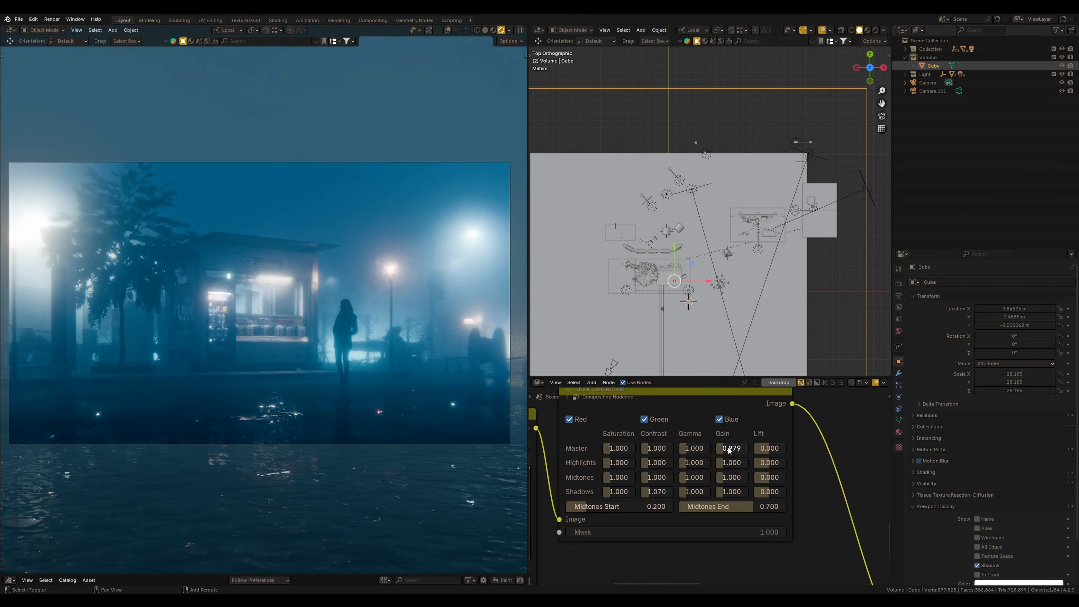
pyautogui.scroll(4, 455, 189)
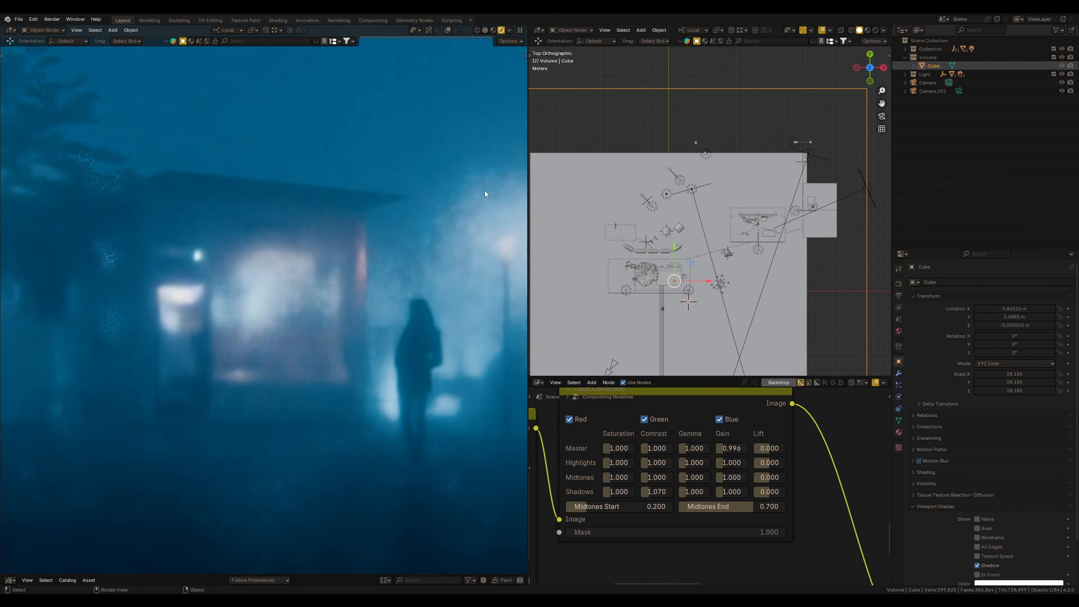
pyautogui.keyDown('shift'); pyautogui.moveTo(421, 250); pyautogui.dragTo(274, 310, button='middle'); pyautogui.keyUp('shift')
pyautogui.moveTo(378, 208); pyautogui.dragTo(430, 326, button='middle')
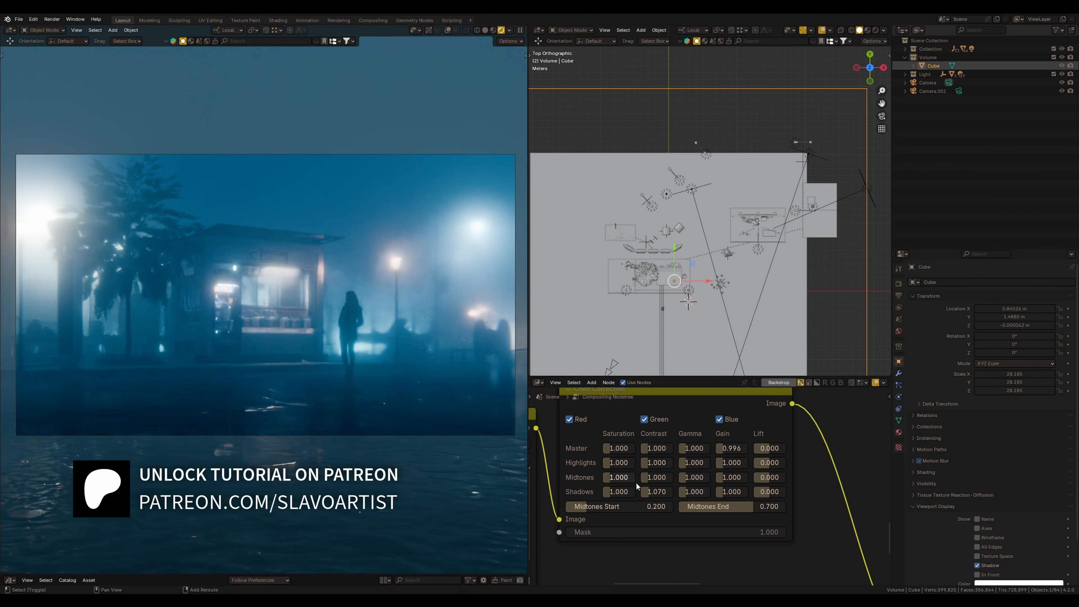
# - Shift the Glare, Lens Distortion, Composite and Viewer nodes away from the Color Correction node to make room
pyautogui.scroll(-5, 637, 486)
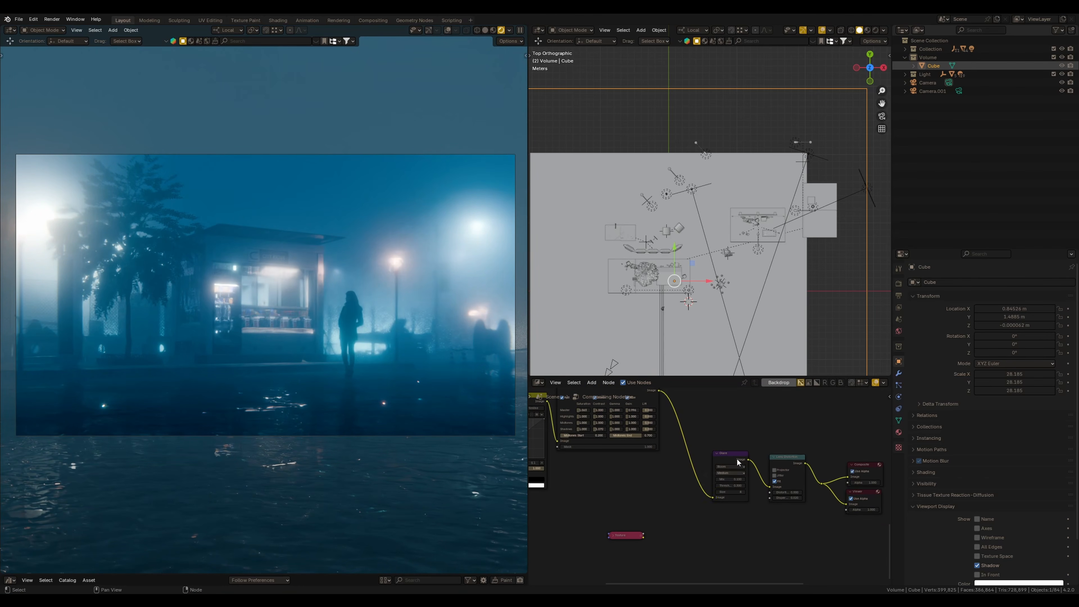
pyautogui.moveTo(700, 422); pyautogui.dragTo(797, 507)
pyautogui.moveTo(791, 474); pyautogui.dragTo(728, 468, button='middle')
pyautogui.moveTo(656, 427); pyautogui.dragTo(843, 534)
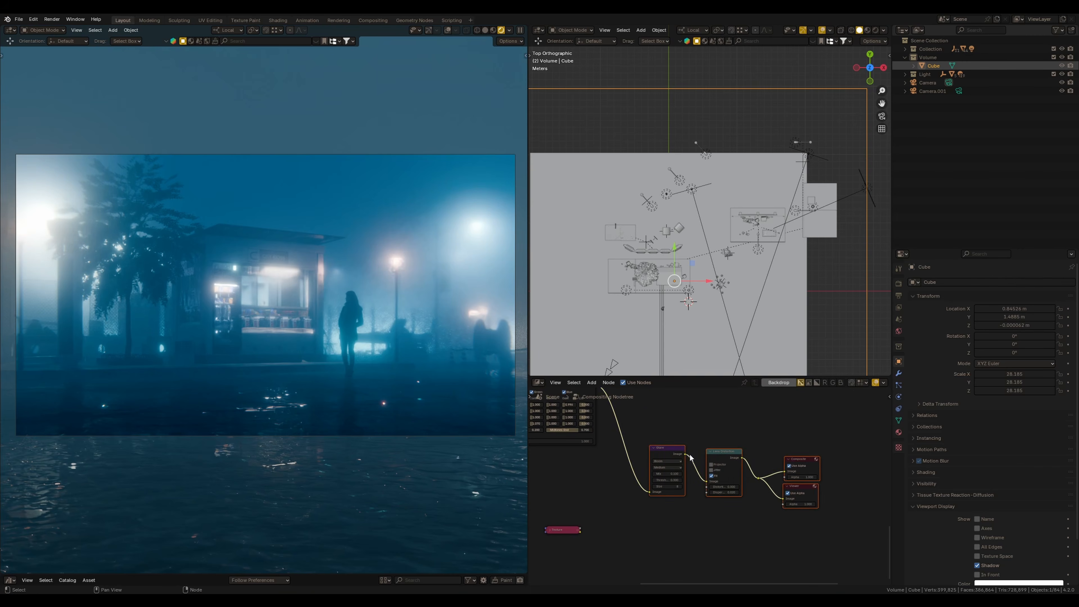
pyautogui.press('g')
pyautogui.click(779, 466)
pyautogui.click(693, 537)
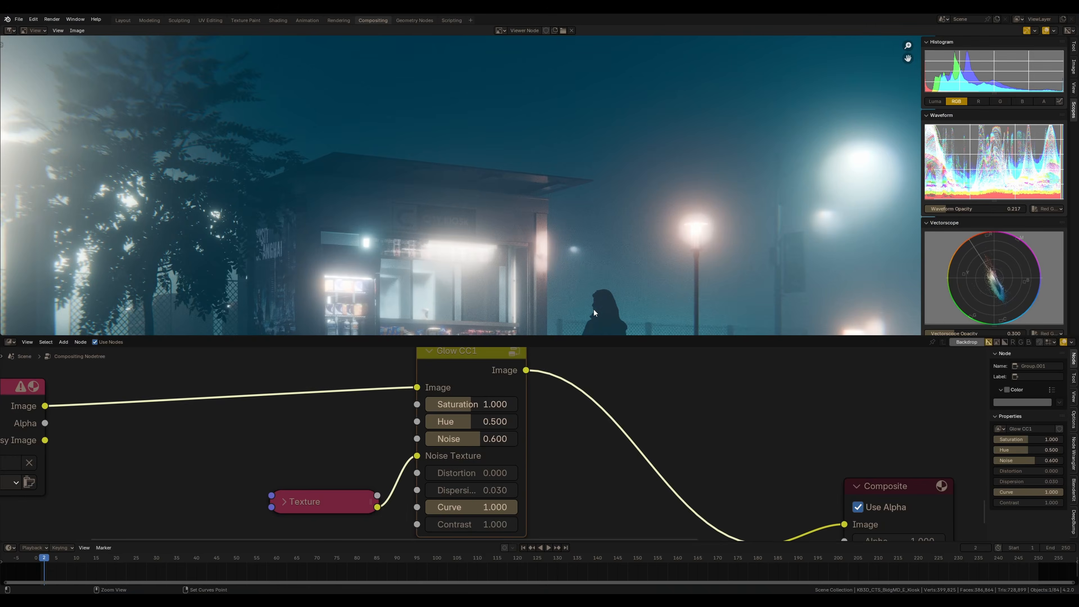
# - Examine the glow and grain around the tree, kiosk, woman and street lamp in the maximized Viewer Node image
pyautogui.hotkey('ctrl', 'space')
pyautogui.scroll(2, 588, 342)
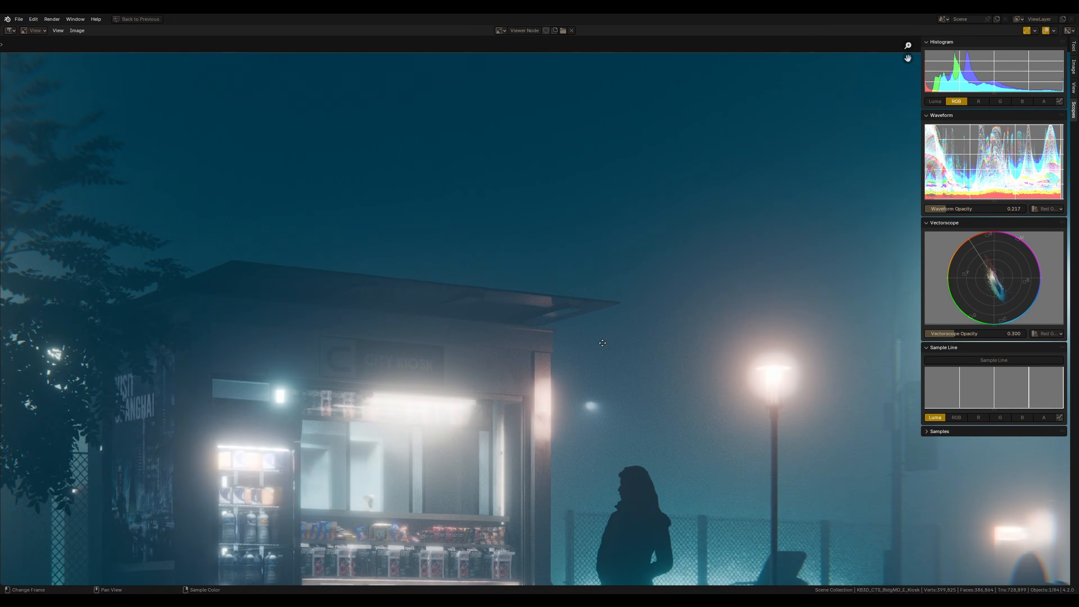
pyautogui.moveTo(603, 343); pyautogui.dragTo(593, 313, button='middle')
pyautogui.keyDown('ctrl'); pyautogui.moveTo(593, 428); pyautogui.dragTo(593, 409, button='middle'); pyautogui.keyUp('ctrl')
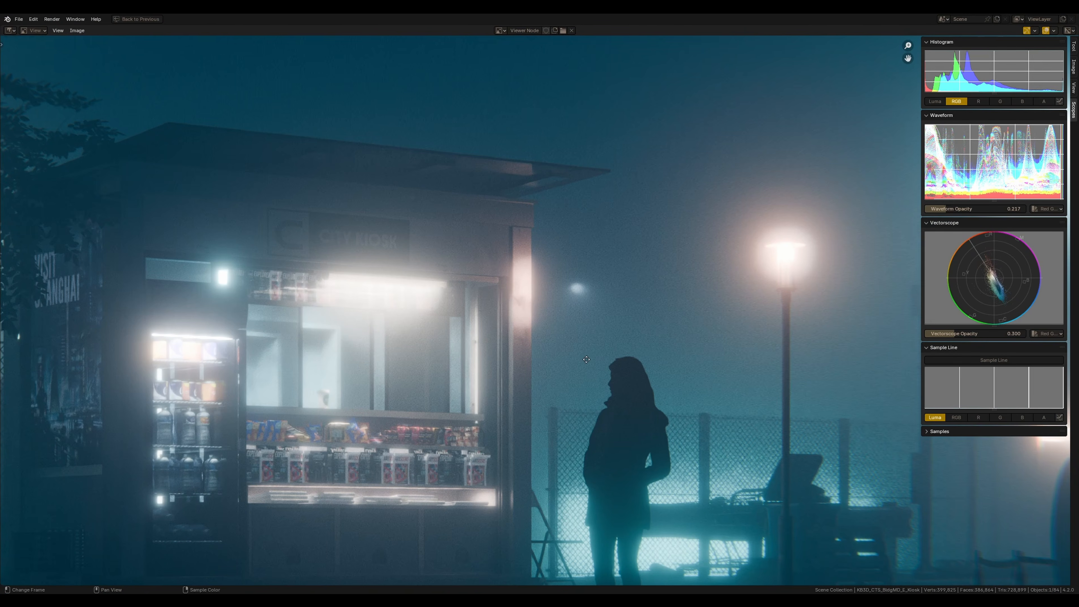
pyautogui.moveTo(586, 359); pyautogui.dragTo(708, 500, button='middle')
pyautogui.moveTo(422, 283); pyautogui.dragTo(648, 271, button='middle')
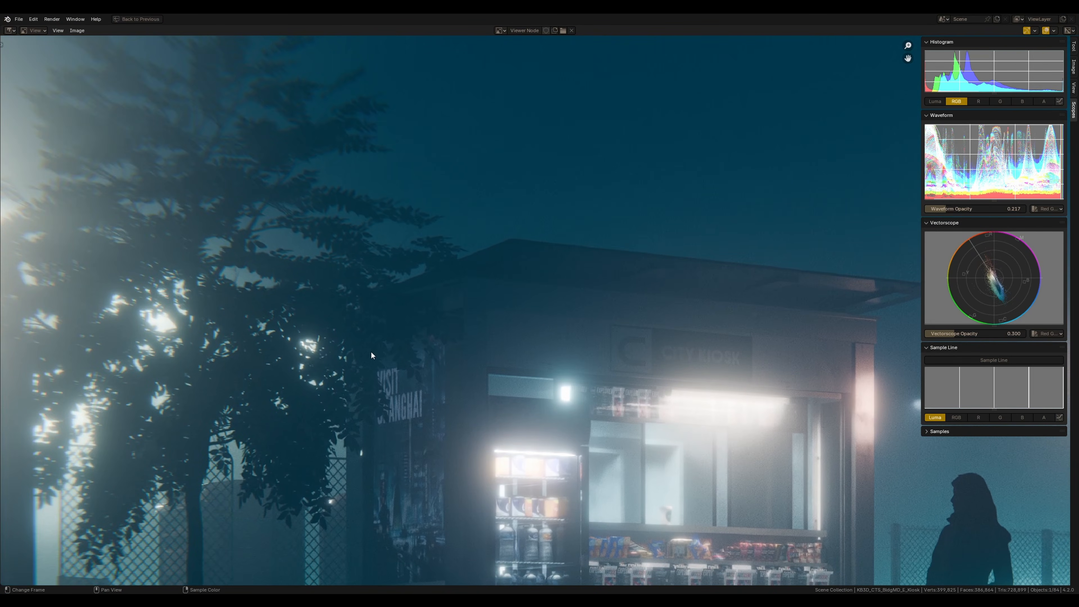
pyautogui.moveTo(371, 352); pyautogui.dragTo(367, 290, button='middle')
pyautogui.moveTo(628, 430); pyautogui.dragTo(426, 334, button='middle')
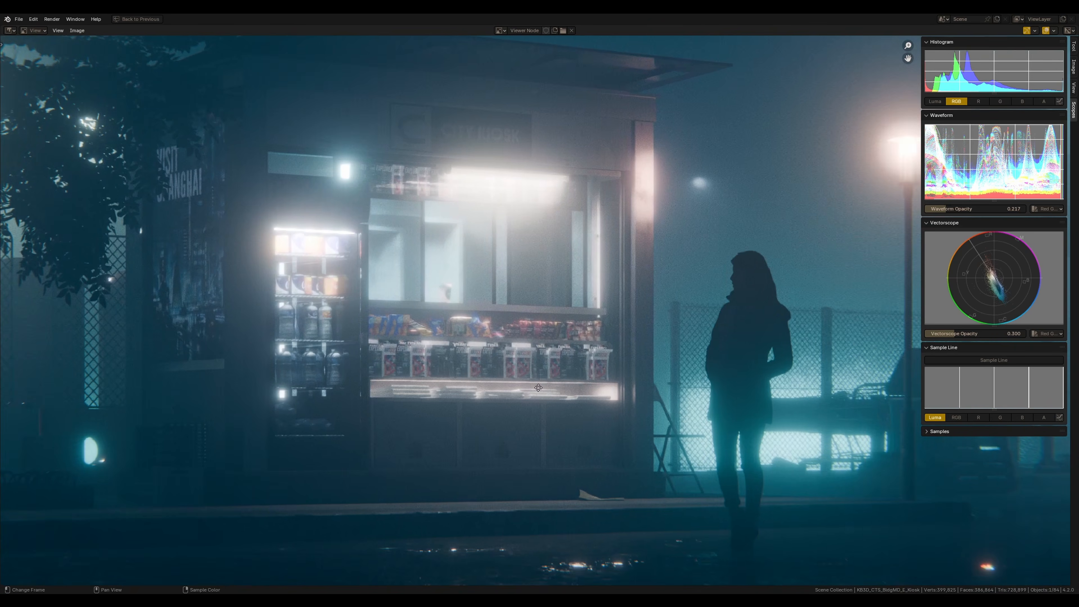
pyautogui.moveTo(735, 471); pyautogui.dragTo(545, 447, button='middle')
pyautogui.hotkey('ctrl', 'space')
# - Try a Noise of 0.817 on the Glow CC1 node, undo it, and lower the Noise to 0.483
pyautogui.hotkey('ctrl', 'space')
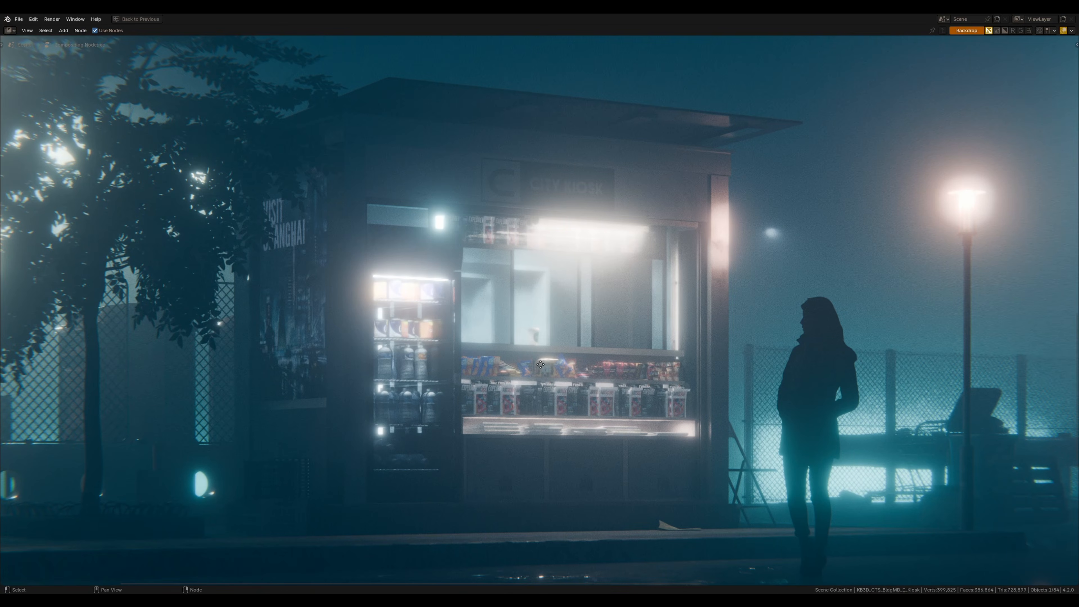
pyautogui.moveTo(540, 364); pyautogui.dragTo(529, 104, button='middle')
pyautogui.scroll(-1, 526, 436)
pyautogui.moveTo(540, 440); pyautogui.dragTo(584, 444)
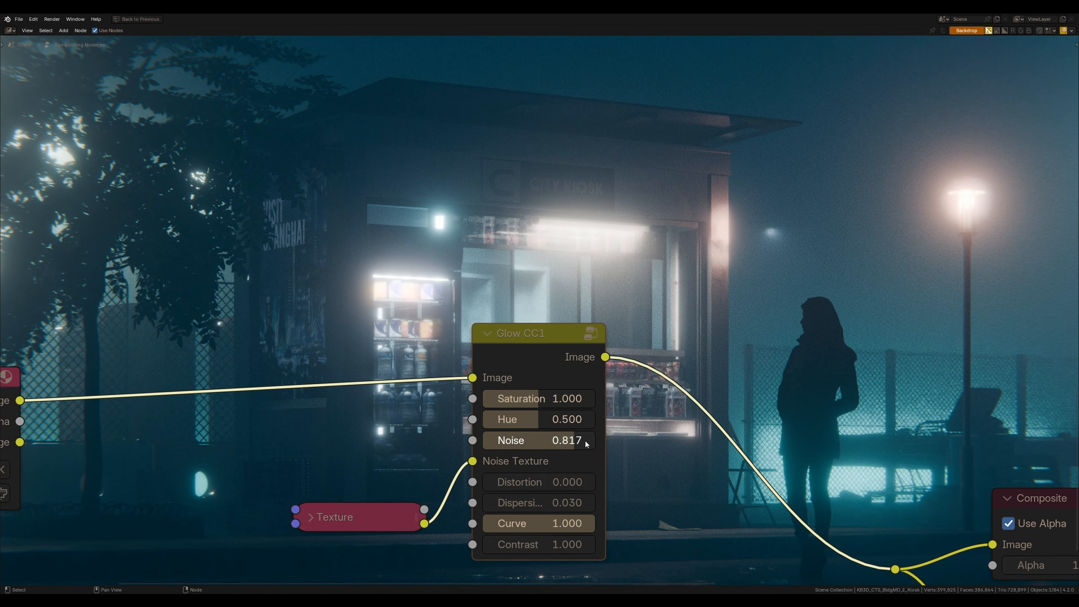
pyautogui.hotkey('ctrl', 'z')
pyautogui.moveTo(523, 441); pyautogui.dragTo(498, 442)
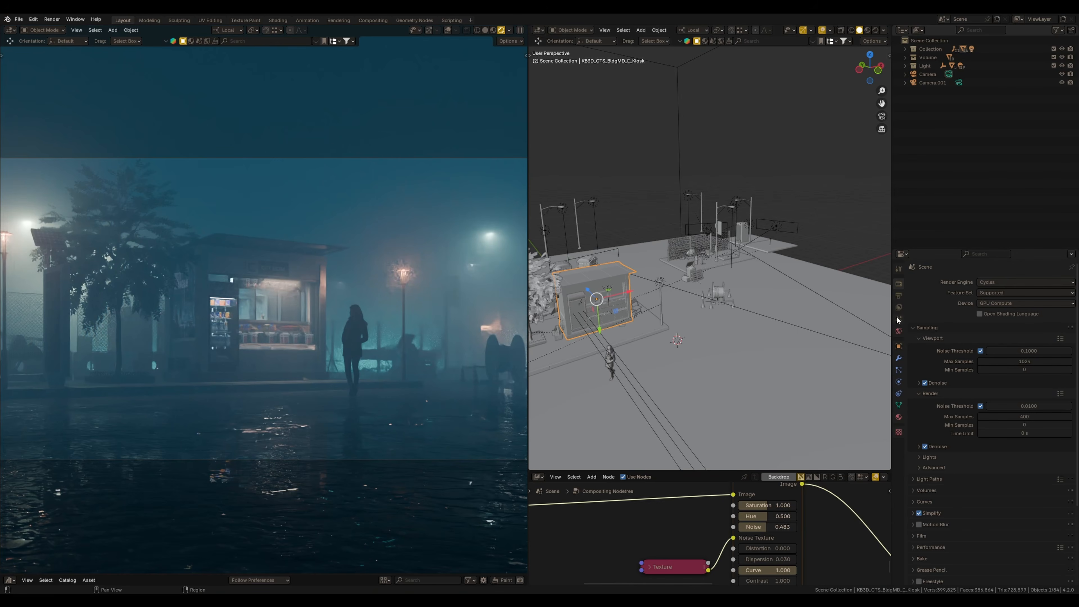
# - Turn off viewport denoising to inspect the raw noise and readjust the Noise of the Glow CC1 node
pyautogui.click(925, 383)
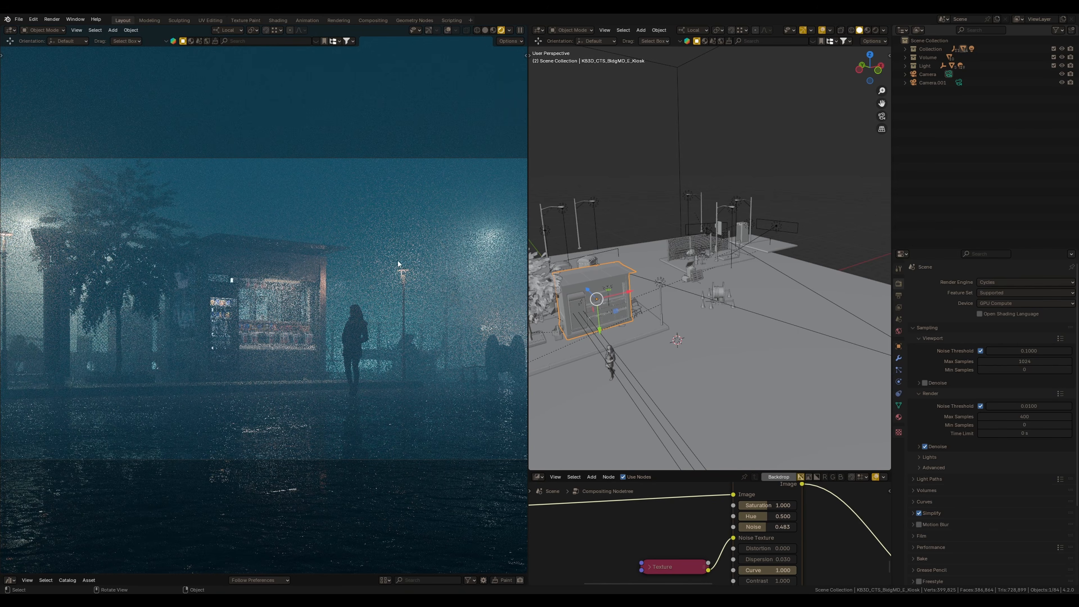
pyautogui.scroll(3, 399, 264)
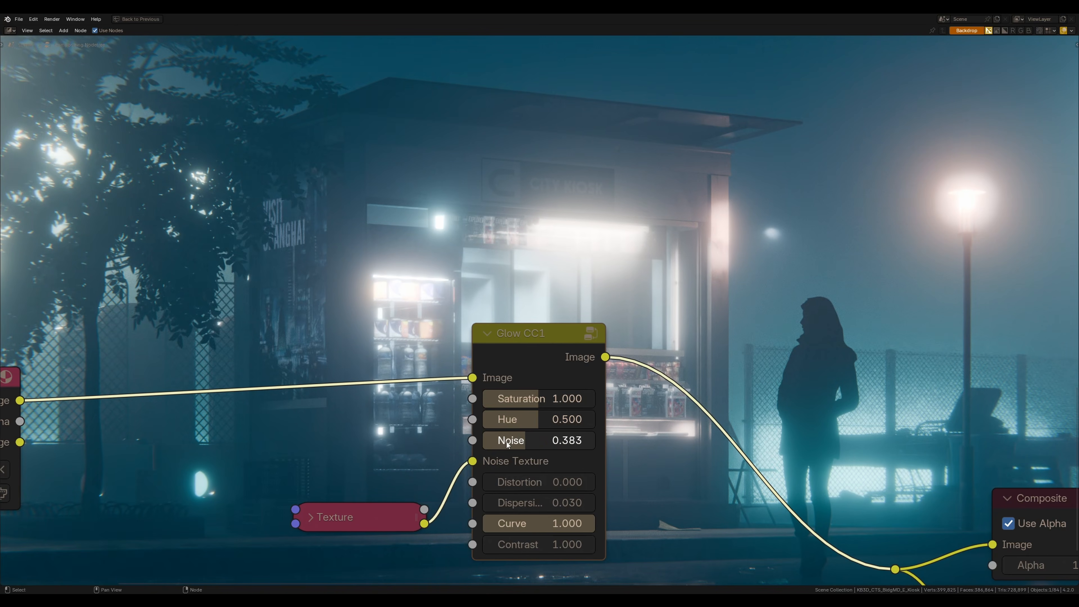
pyautogui.moveTo(514, 443)
pyautogui.mouseDown()
pyautogui.moveTo(501, 442)
pyautogui.moveTo(514, 443)
pyautogui.mouseUp()
pyautogui.moveTo(650, 334); pyautogui.dragTo(719, 273, button='middle')
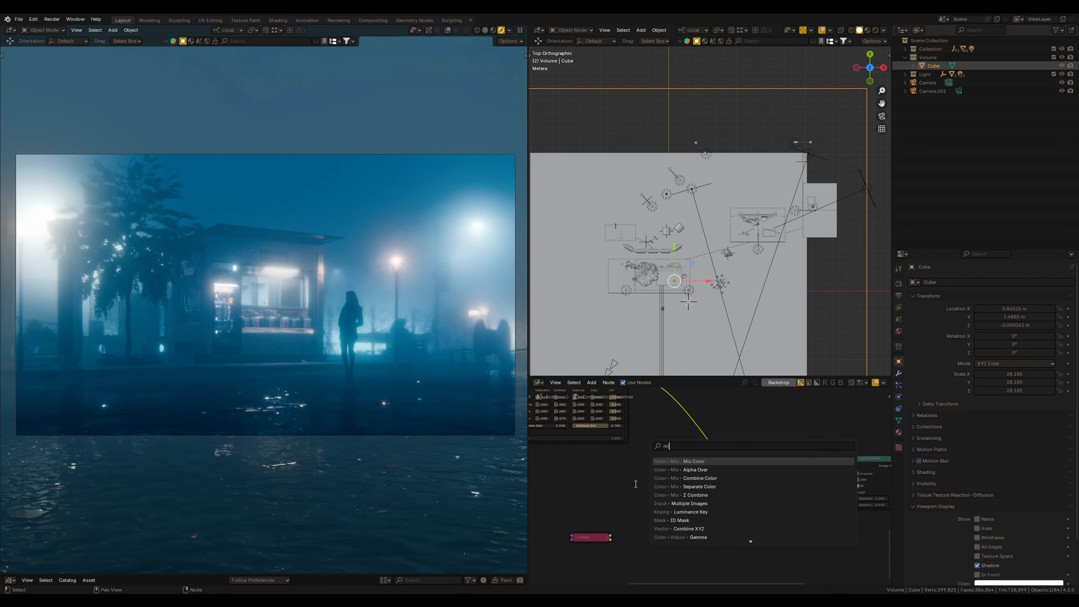
# - Add a Mix Color node below the main node chain and arrange the expanded Grain Texture node beside it
pyautogui.press('Return')
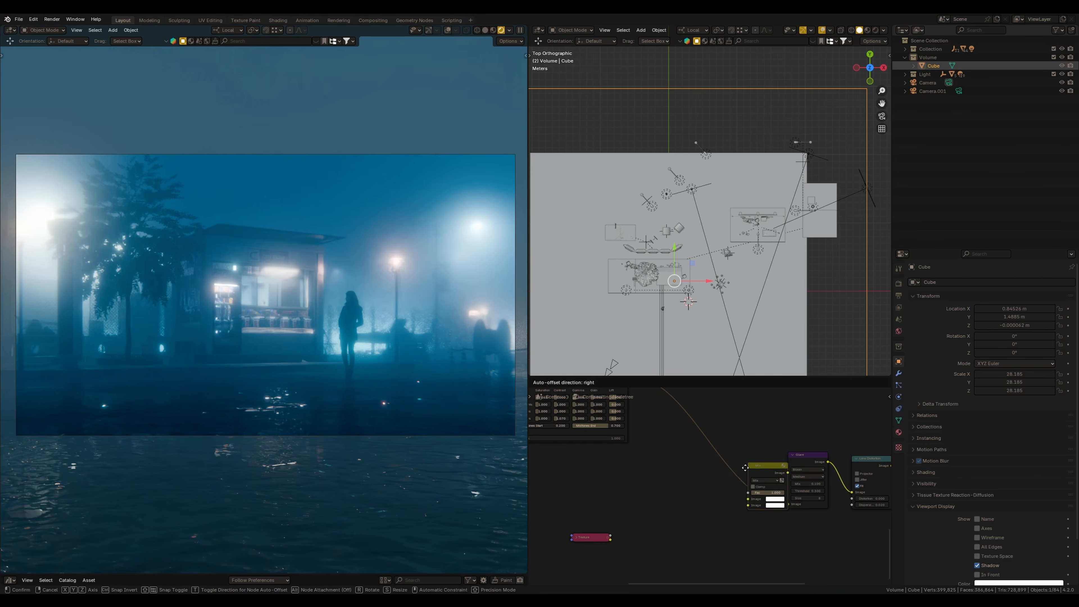
pyautogui.click(657, 498)
pyautogui.moveTo(657, 498); pyautogui.dragTo(677, 451, button='middle')
pyautogui.click(597, 490)
pyautogui.moveTo(611, 490); pyautogui.dragTo(598, 438)
pyautogui.scroll(4, 616, 468)
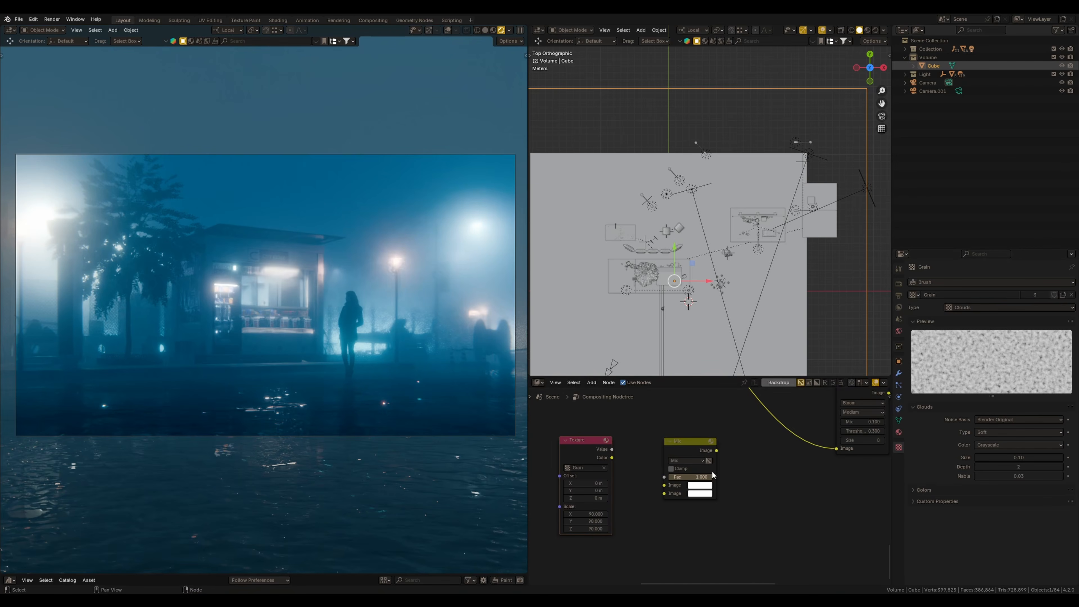
pyautogui.moveTo(579, 460); pyautogui.dragTo(592, 452)
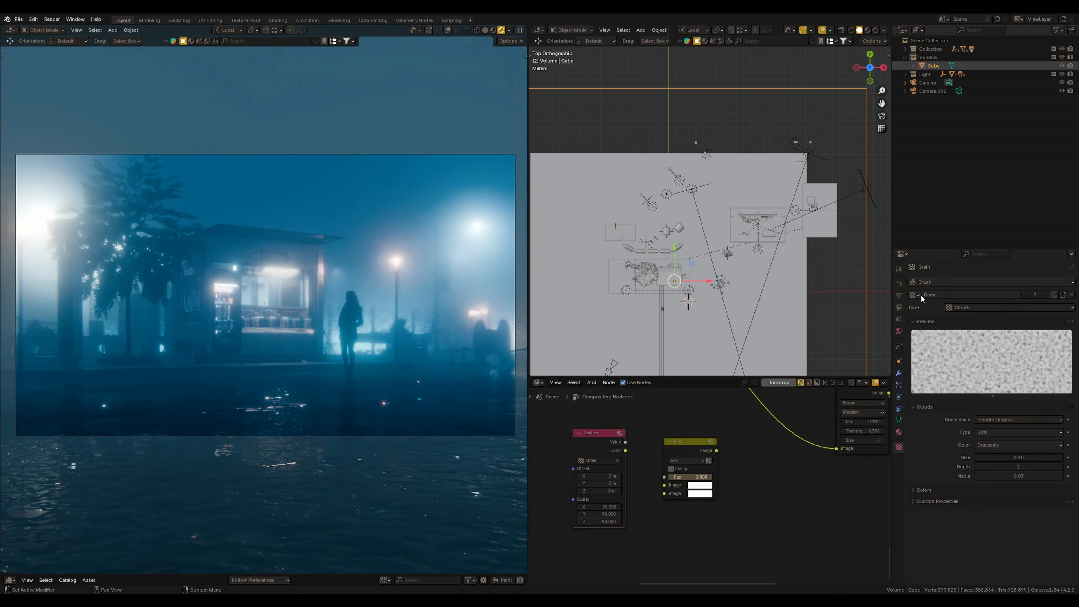
pyautogui.click(988, 305)
pyautogui.click(974, 309)
pyautogui.moveTo(598, 451); pyautogui.dragTo(628, 430)
pyautogui.hotkey('ctrl', 'z')
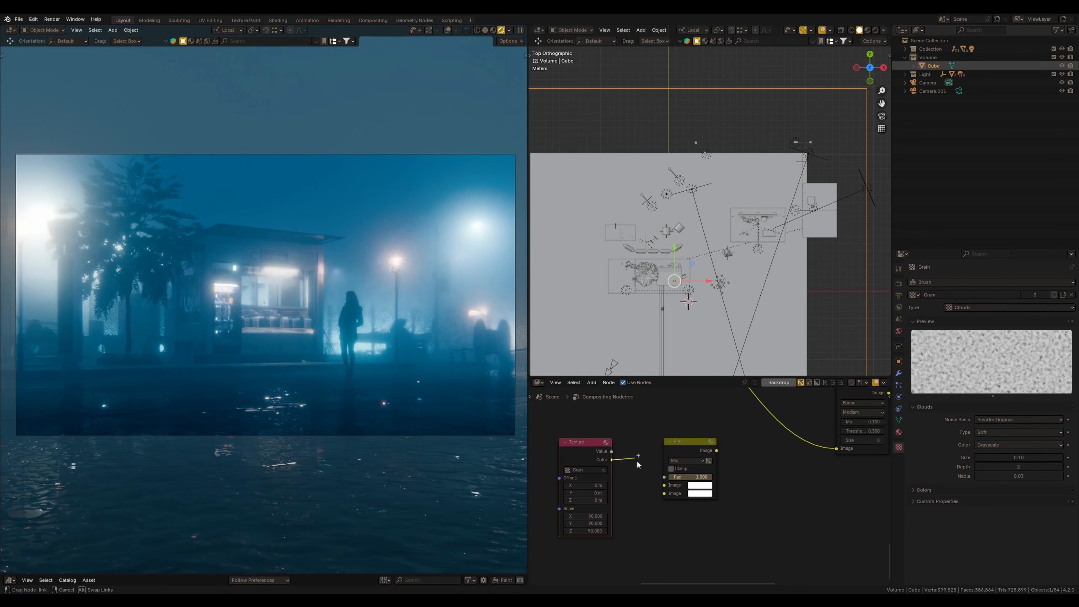
# - Link the Grain texture's Color to the Mix node's second Image input and insert Mix between Color Correction and Glare
pyautogui.moveTo(653, 498); pyautogui.dragTo(664, 493)
pyautogui.scroll(-4, 680, 467)
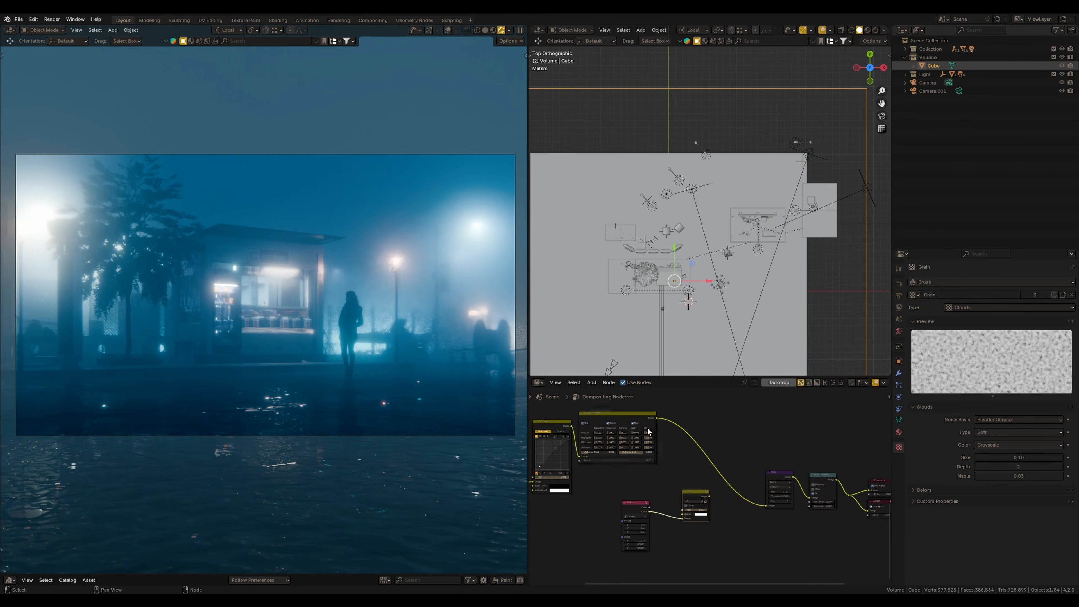
pyautogui.moveTo(656, 417); pyautogui.dragTo(766, 507)
pyautogui.moveTo(696, 494); pyautogui.dragTo(718, 463)
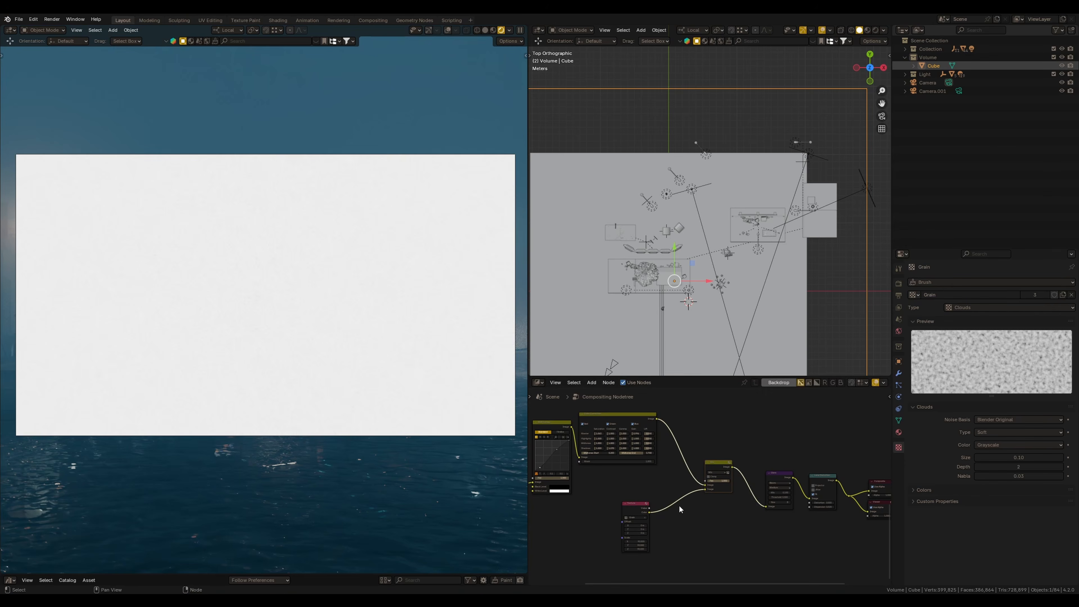
# - Set the Mix node's blending mode to Multiply and move the Grain Texture node closer to it
pyautogui.scroll(4, 718, 476)
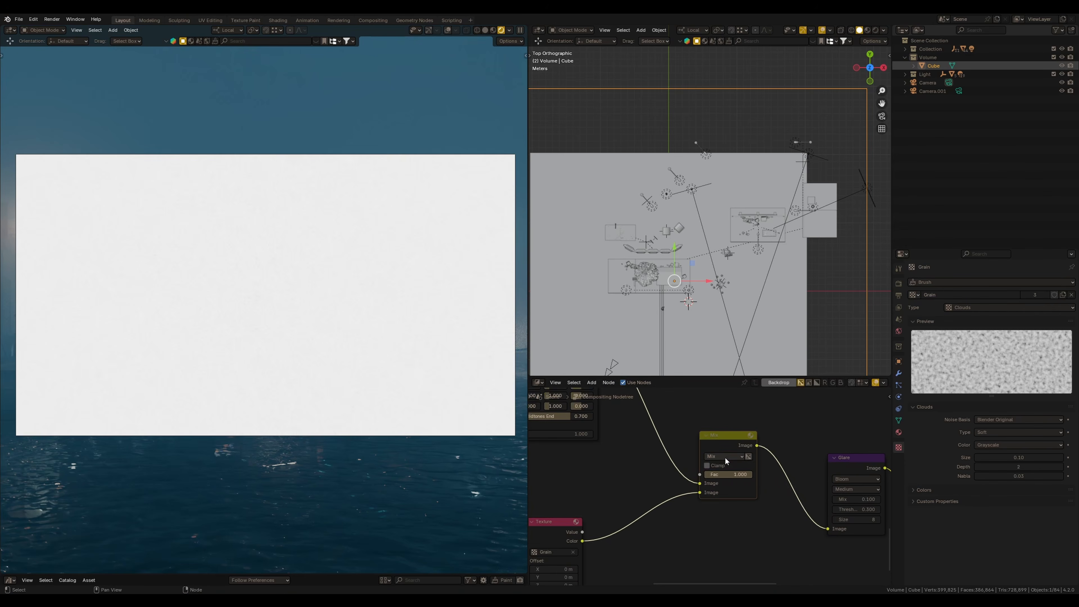
pyautogui.click(724, 456)
pyautogui.click(723, 499)
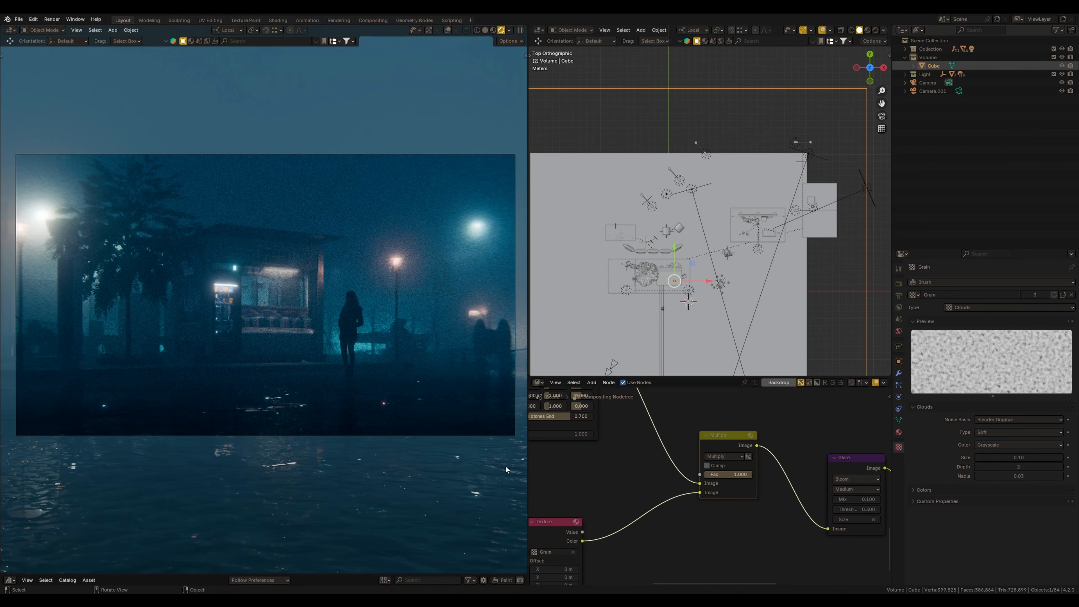
pyautogui.moveTo(576, 528); pyautogui.dragTo(629, 498)
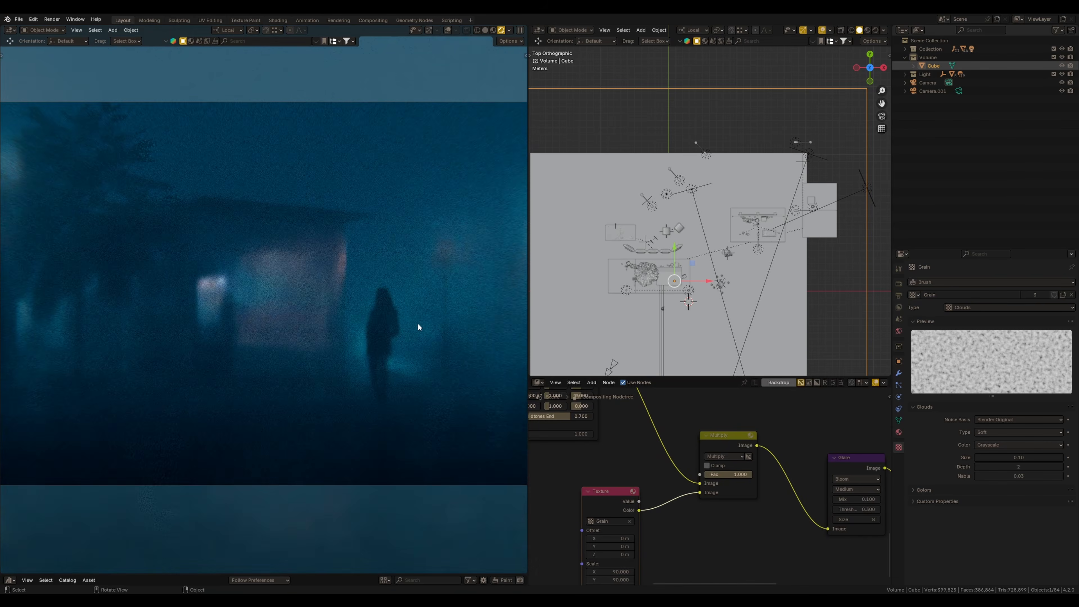
# - Set the Multiply node's Fac to 0.500 to soften the film grain
pyautogui.moveTo(729, 475); pyautogui.dragTo(710, 485)
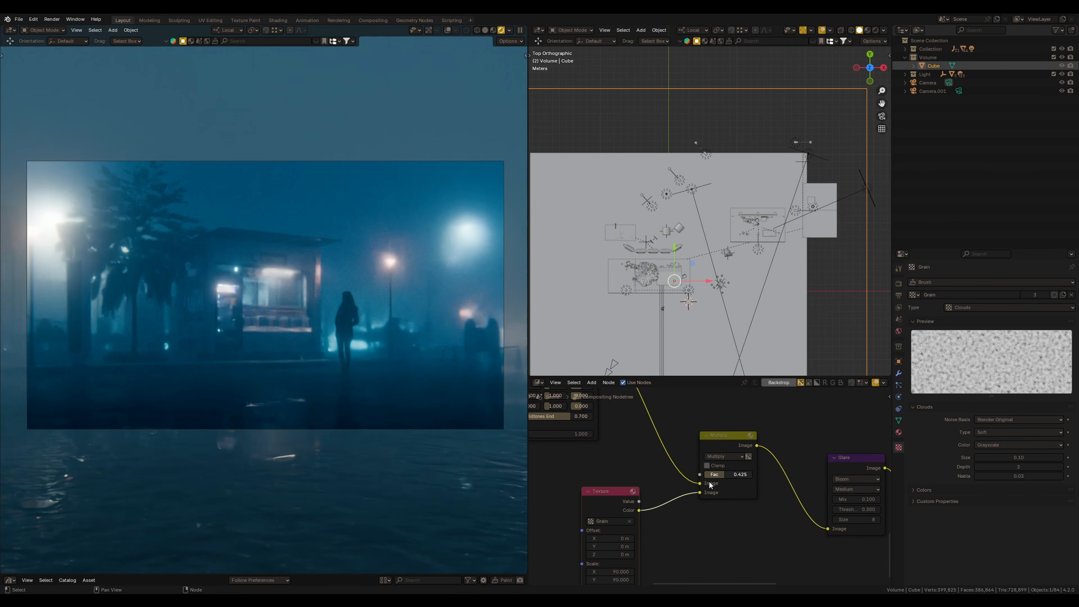
pyautogui.scroll(3, 375, 369)
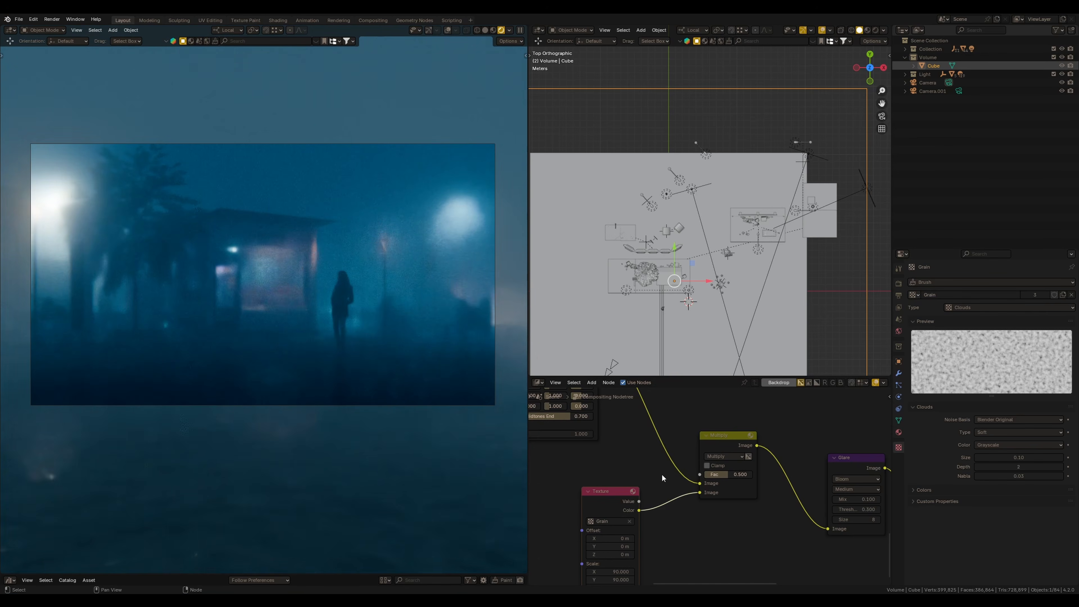
pyautogui.scroll(3, 644, 465)
pyautogui.moveTo(643, 465); pyautogui.dragTo(685, 475, button='middle')
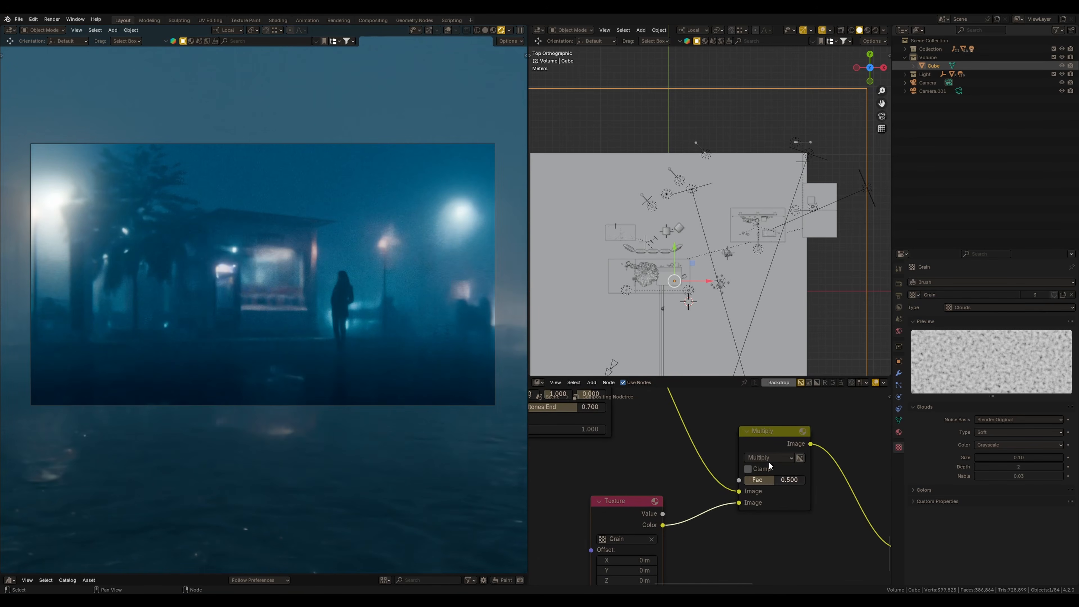
pyautogui.moveTo(758, 458)
pyautogui.mouseDown()
pyautogui.moveTo(760, 447)
pyautogui.moveTo(753, 459)
pyautogui.mouseUp()
pyautogui.moveTo(614, 494); pyautogui.dragTo(741, 537, button='middle')
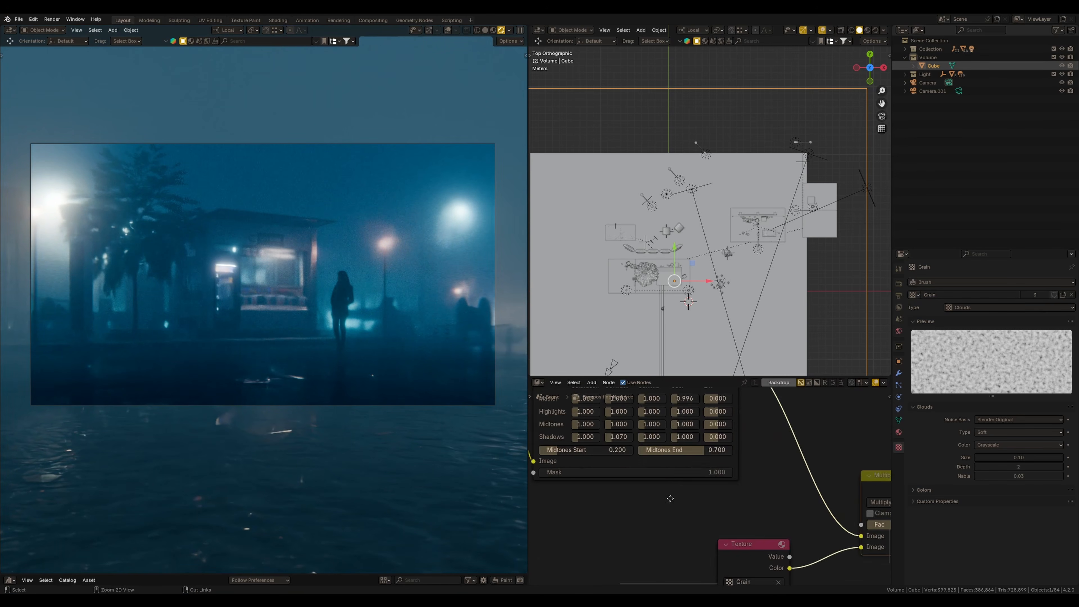
pyautogui.scroll(-6, 574, 521)
pyautogui.moveTo(574, 521); pyautogui.dragTo(708, 511, button='middle')
pyautogui.scroll(3, 623, 495)
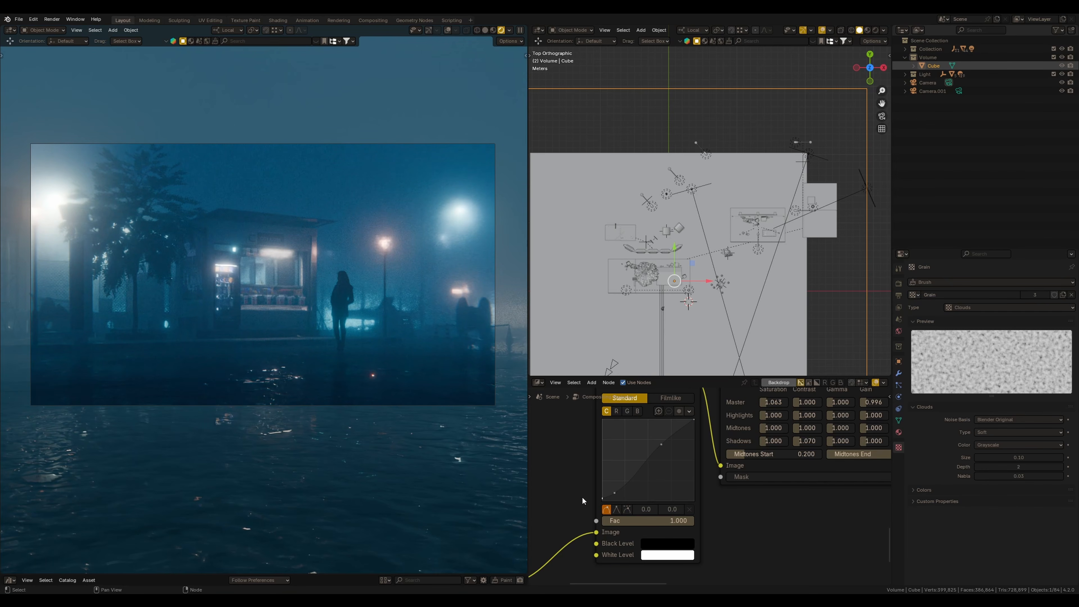
pyautogui.scroll(-5, 582, 500)
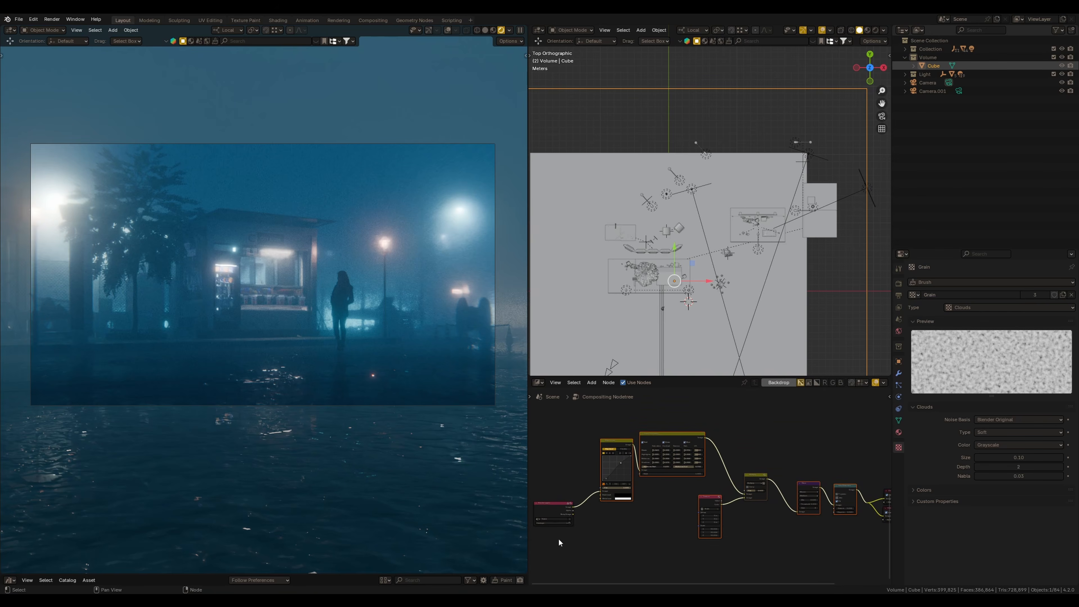
# - Enlarge the asset browser below the viewport and show the cgslav-Atmospheric-Glow catalog
pyautogui.moveTo(215, 573); pyautogui.dragTo(229, 348)
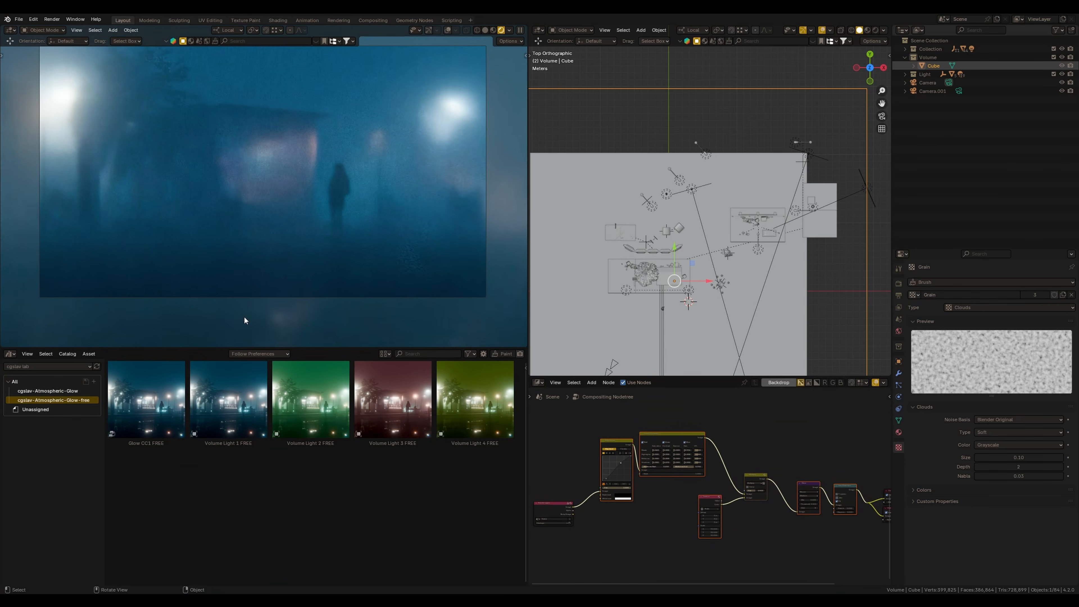
pyautogui.scroll(-2, 636, 548)
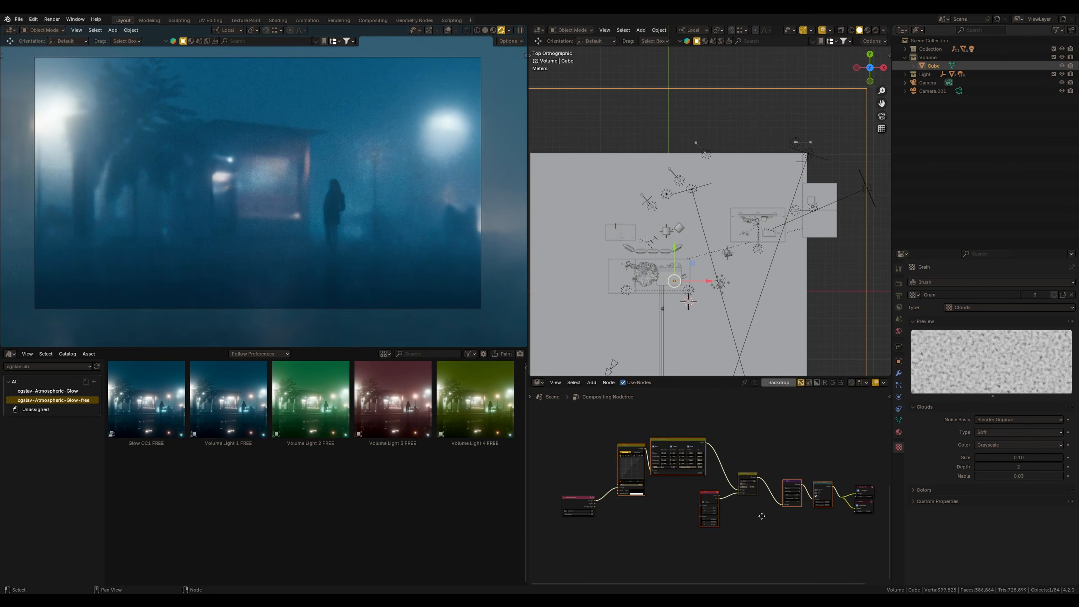
pyautogui.click(47, 391)
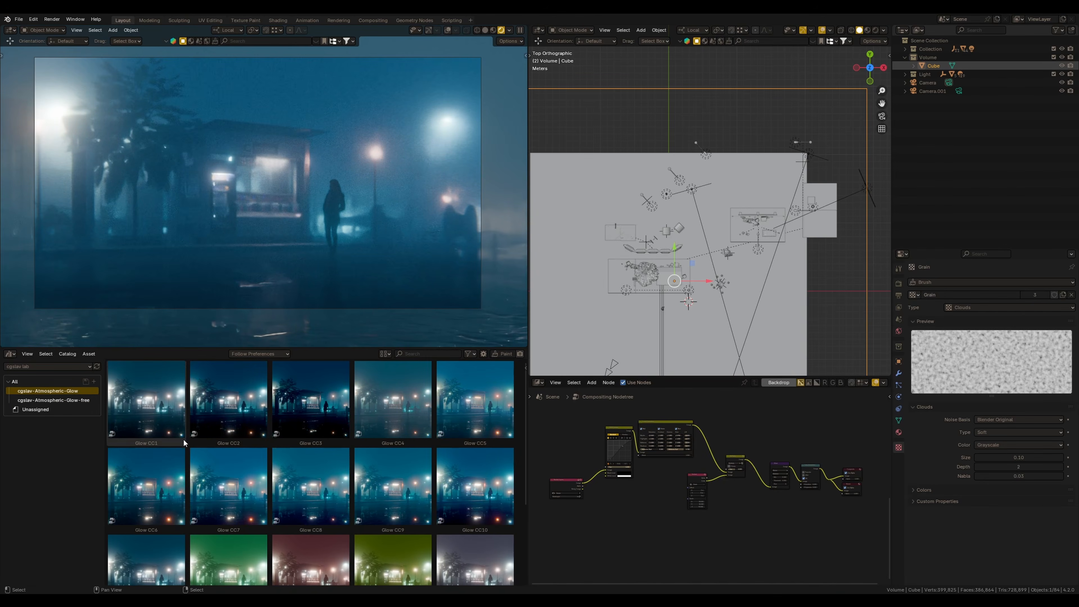
# - Add the Glow CC4 asset to the compositing tree and wire it from the Render Layers image toward the output nodes
pyautogui.moveTo(393, 408); pyautogui.dragTo(657, 510)
pyautogui.scroll(8, 657, 510)
pyautogui.moveTo(657, 510); pyautogui.dragTo(758, 470, button='middle')
pyautogui.moveTo(592, 408); pyautogui.dragTo(724, 475)
pyautogui.scroll(-3, 725, 475)
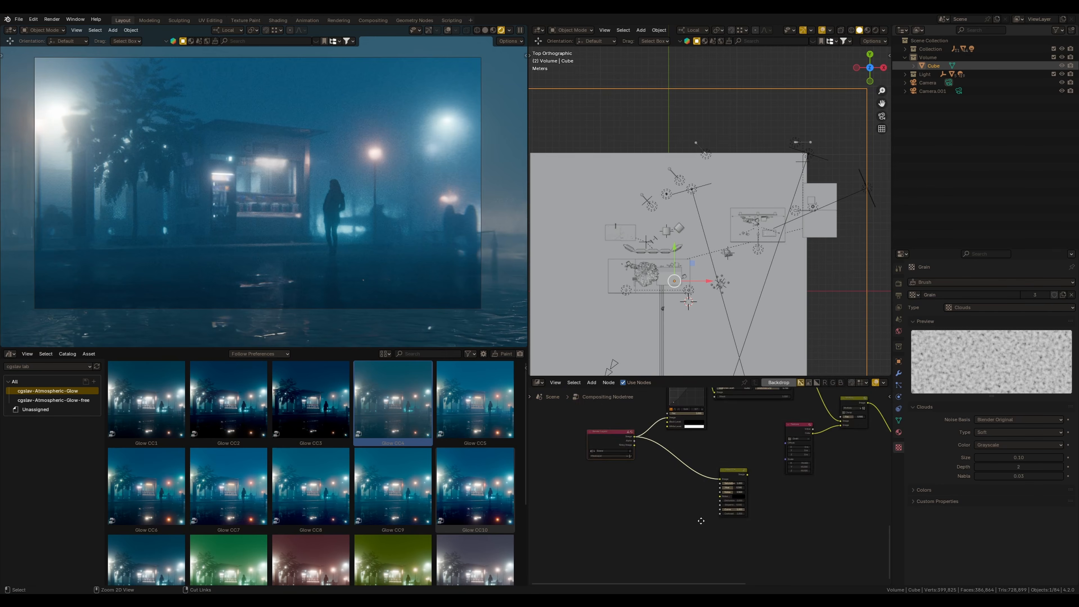
pyautogui.moveTo(725, 475); pyautogui.dragTo(687, 494, button='middle')
pyautogui.moveTo(666, 495); pyautogui.dragTo(832, 456)
pyautogui.moveTo(695, 486); pyautogui.dragTo(781, 467, button='middle')
# - Move the Grain Texture node before Glow CC4 and connect its Color output to the Noise Texture input
pyautogui.moveTo(733, 434); pyautogui.dragTo(605, 511)
pyautogui.scroll(7, 697, 488)
pyautogui.moveTo(638, 473); pyautogui.dragTo(741, 435, button='middle')
pyautogui.moveTo(635, 488); pyautogui.dragTo(694, 465)
pyautogui.moveTo(679, 459); pyautogui.dragTo(684, 505, button='middle')
pyautogui.click(720, 463)
pyautogui.scroll(9, 714, 493)
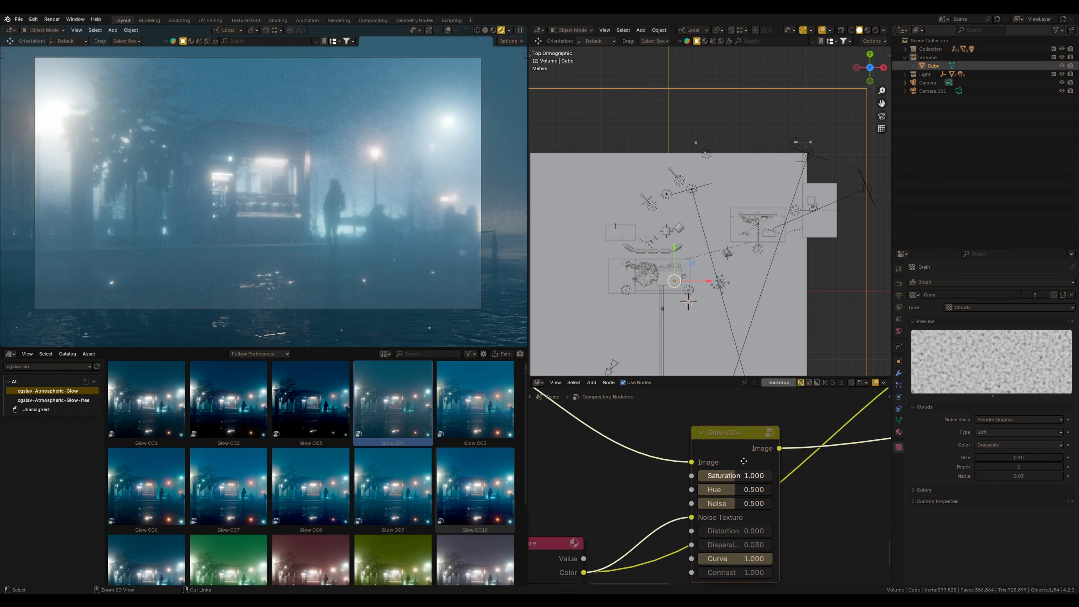
# - On the Glow CC4 node, set Noise to 0.533, Contrast to 0.600, Saturation to 0.950 and Hue to 0.467
pyautogui.moveTo(738, 474); pyautogui.dragTo(703, 440, button='middle')
pyautogui.moveTo(698, 474)
pyautogui.mouseDown()
pyautogui.moveTo(720, 475)
pyautogui.moveTo(704, 480)
pyautogui.mouseUp()
pyautogui.moveTo(722, 539)
pyautogui.mouseDown()
pyautogui.moveTo(690, 539)
pyautogui.moveTo(725, 540)
pyautogui.moveTo(700, 555)
pyautogui.moveTo(712, 554)
pyautogui.mouseUp()
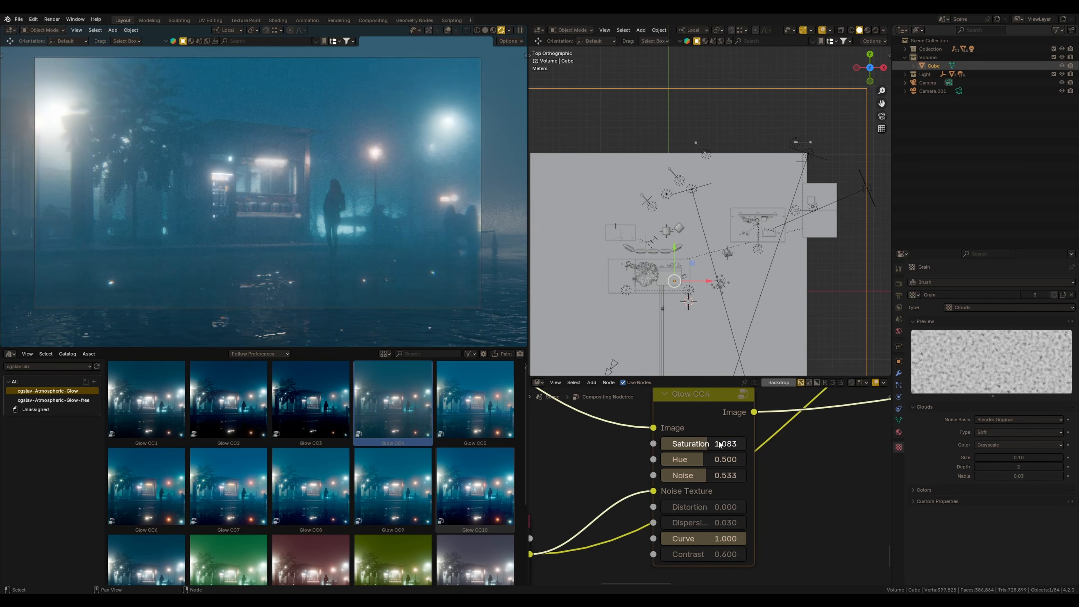
pyautogui.moveTo(719, 442); pyautogui.dragTo(716, 443)
pyautogui.moveTo(711, 459)
pyautogui.mouseDown()
pyautogui.moveTo(721, 458)
pyautogui.moveTo(706, 460)
pyautogui.mouseUp()
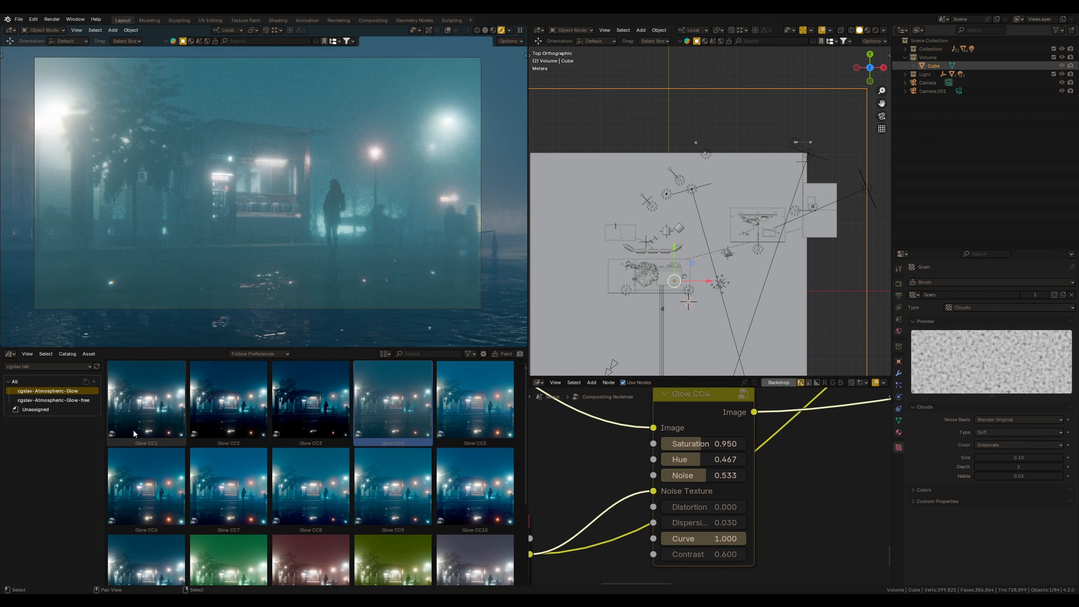
# - Show the cgslav-Atmospheric-Glow-free catalog and add the Volume Light 1 FREE asset to the scene in the top view
pyautogui.click(82, 401)
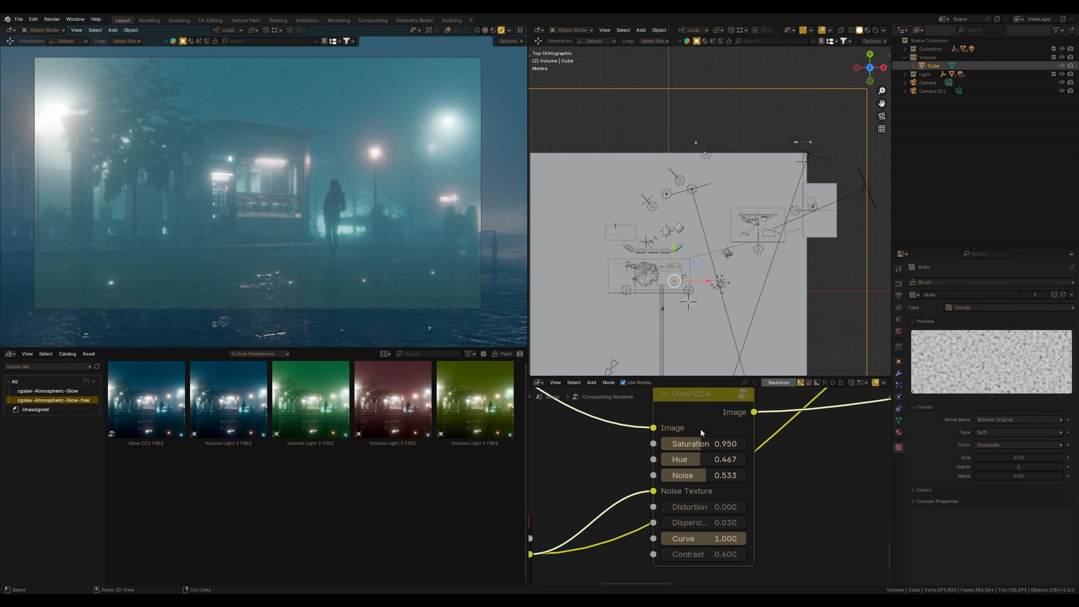
pyautogui.scroll(-5, 701, 432)
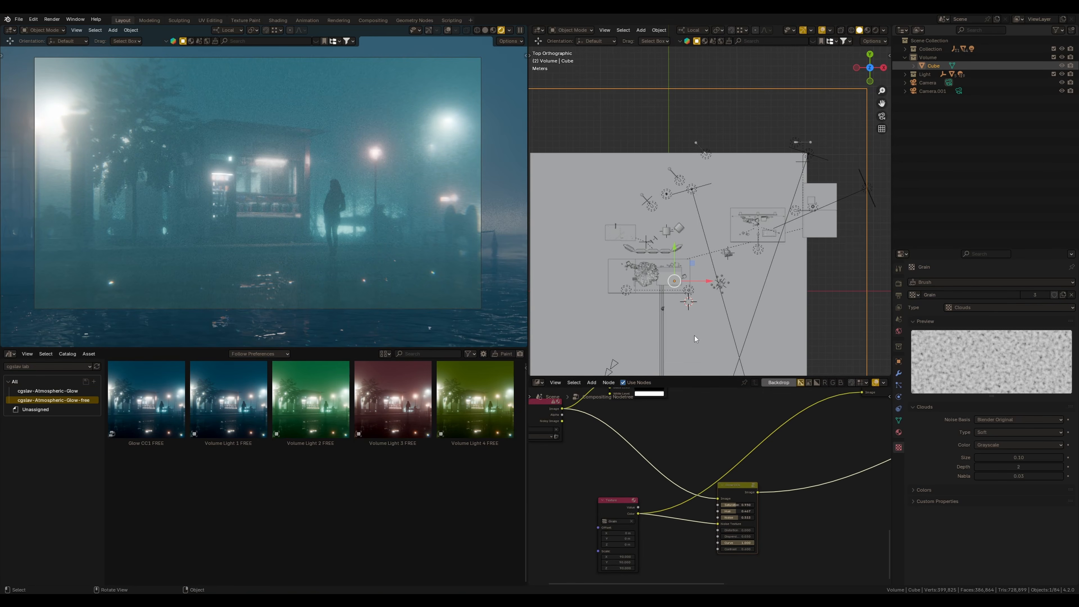
pyautogui.scroll(-4, 696, 339)
pyautogui.moveTo(259, 413); pyautogui.dragTo(718, 260)
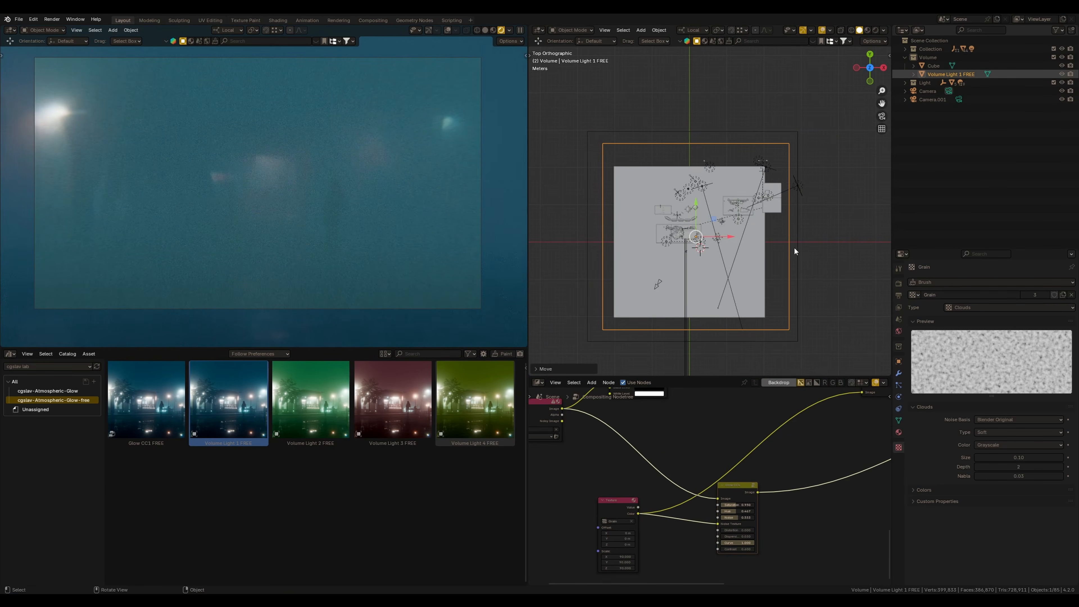
# - Hide the original volume Cube and reposition the Volume Light 1 FREE box so it surrounds the street scene
pyautogui.click(796, 248)
pyautogui.click(1062, 66)
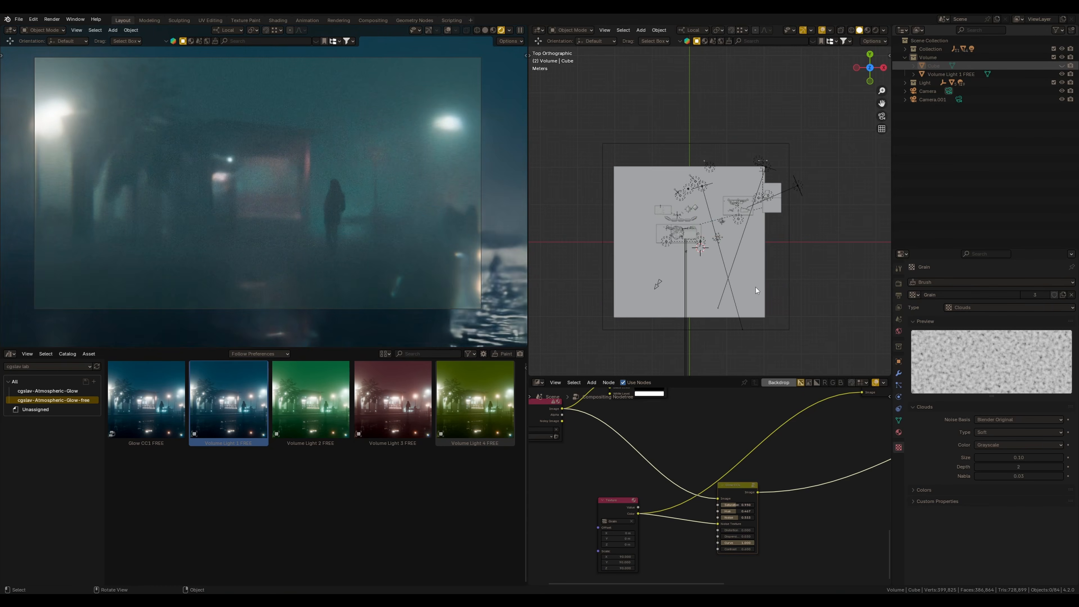
pyautogui.moveTo(775, 293); pyautogui.dragTo(780, 296)
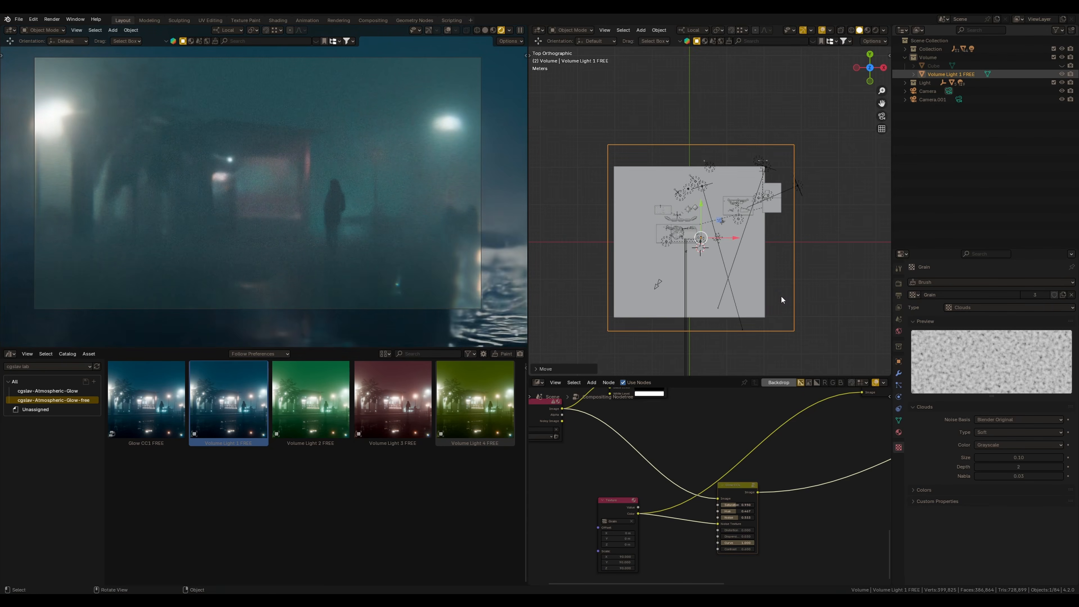
pyautogui.press('g')
pyautogui.click(777, 295)
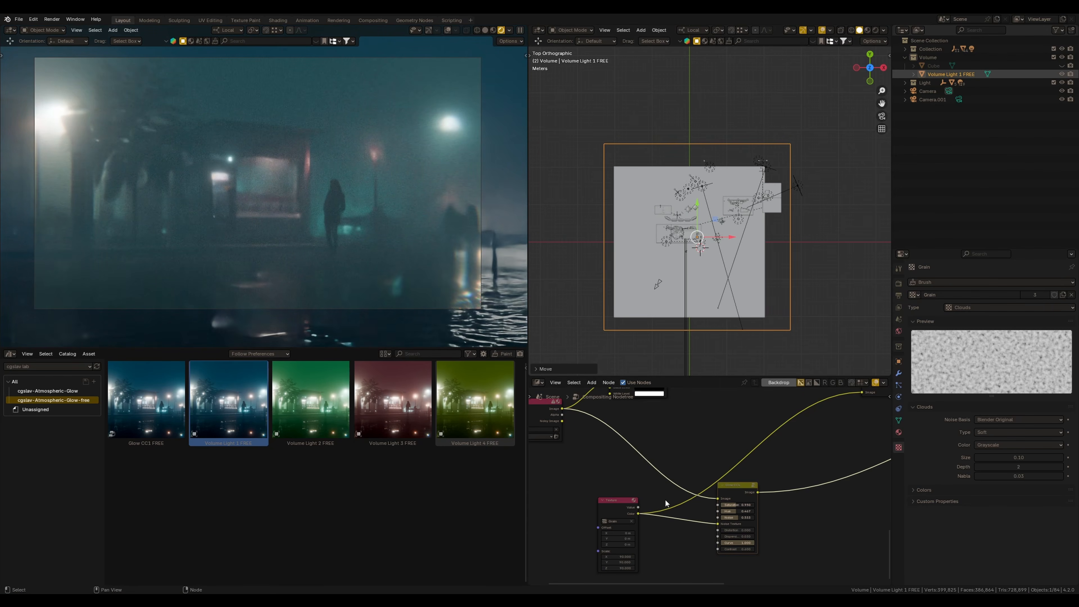
pyautogui.moveTo(714, 487)
pyautogui.keyDown('ctrl'); pyautogui.mouseDown(button='middle')
pyautogui.moveTo(723, 508)
pyautogui.moveTo(707, 477)
pyautogui.mouseUp(button='middle'); pyautogui.keyUp('ctrl')
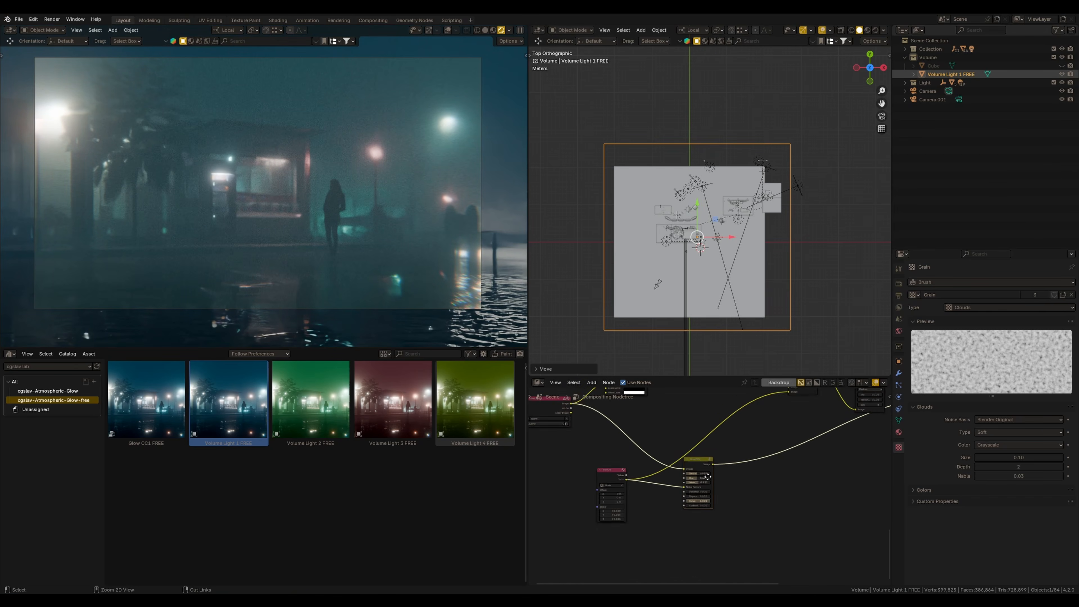
# - Maximize the rendered viewport, look through the camera and enable the compositor preview within the camera frame
pyautogui.hotkey('ctrl', 'space')
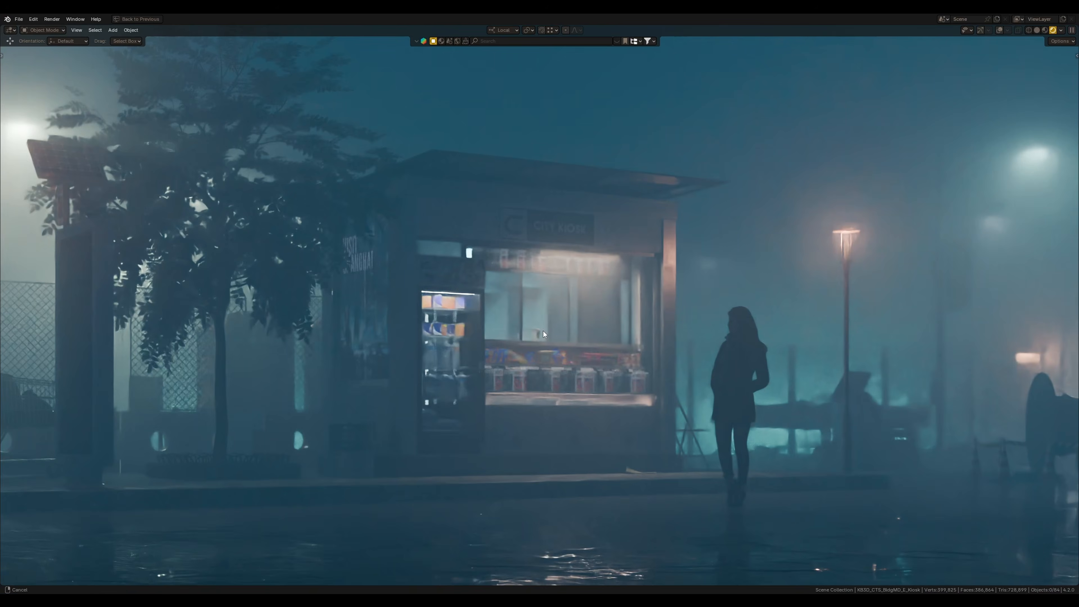
pyautogui.press('KP_0')
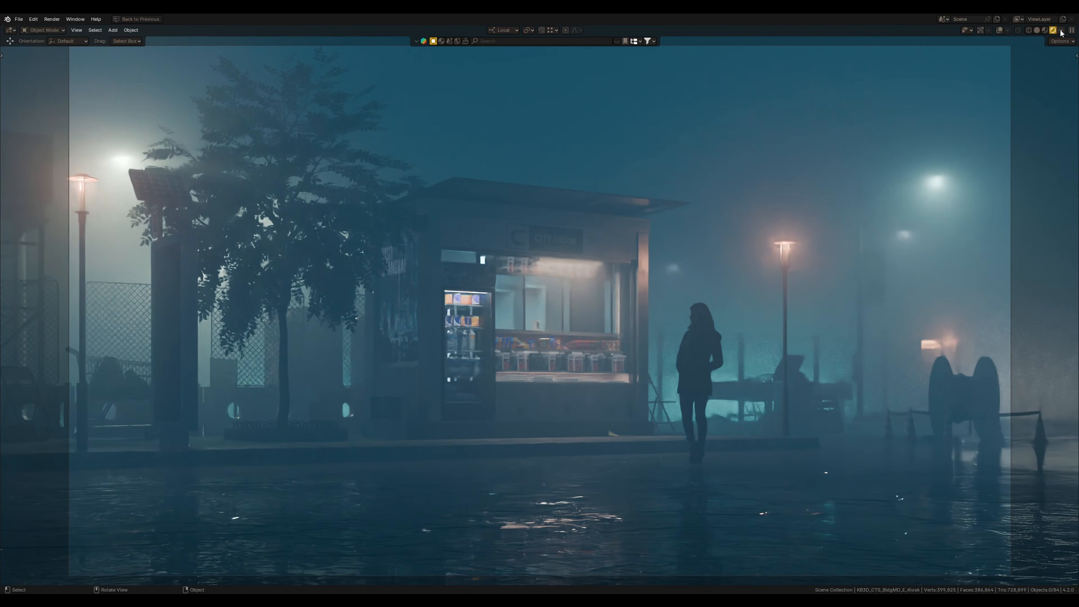
pyautogui.click(1060, 31)
pyautogui.click(1018, 158)
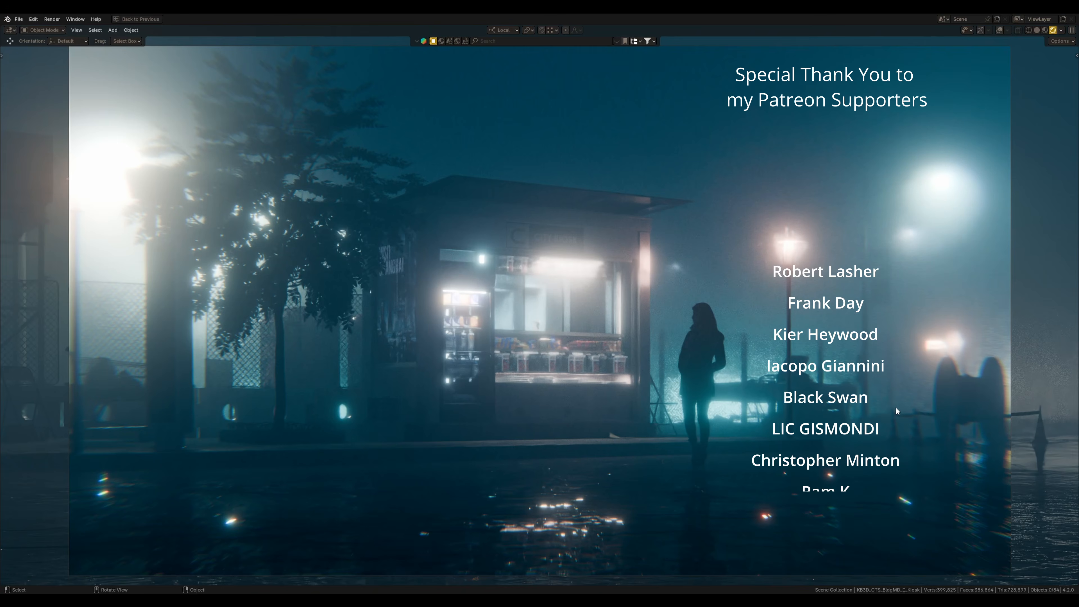